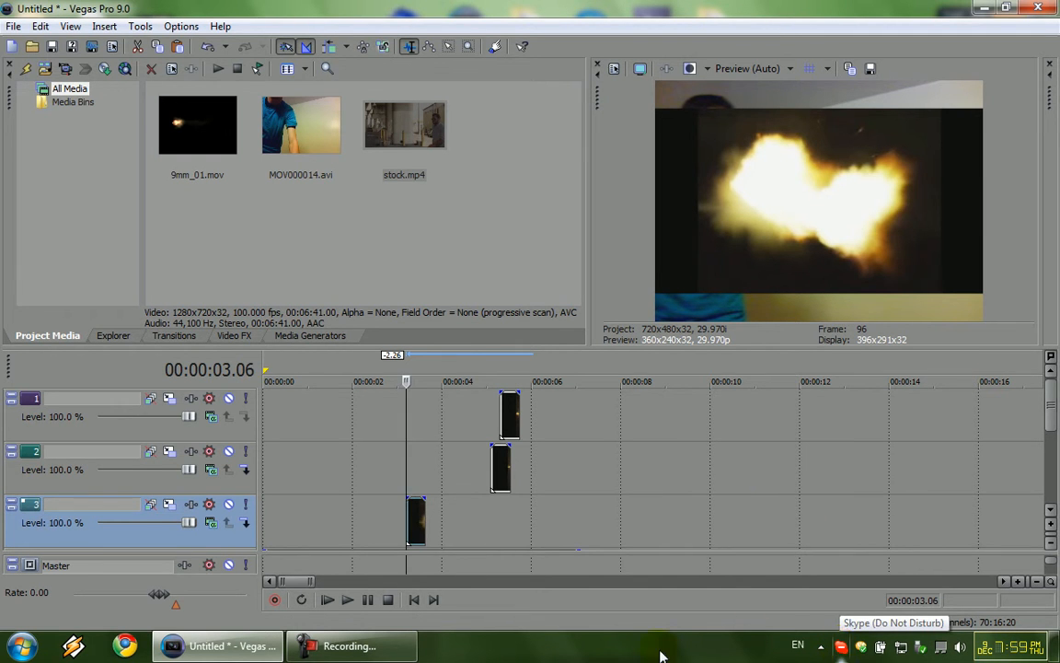
{"action": "left_click", "coordinate": [127, 646]}
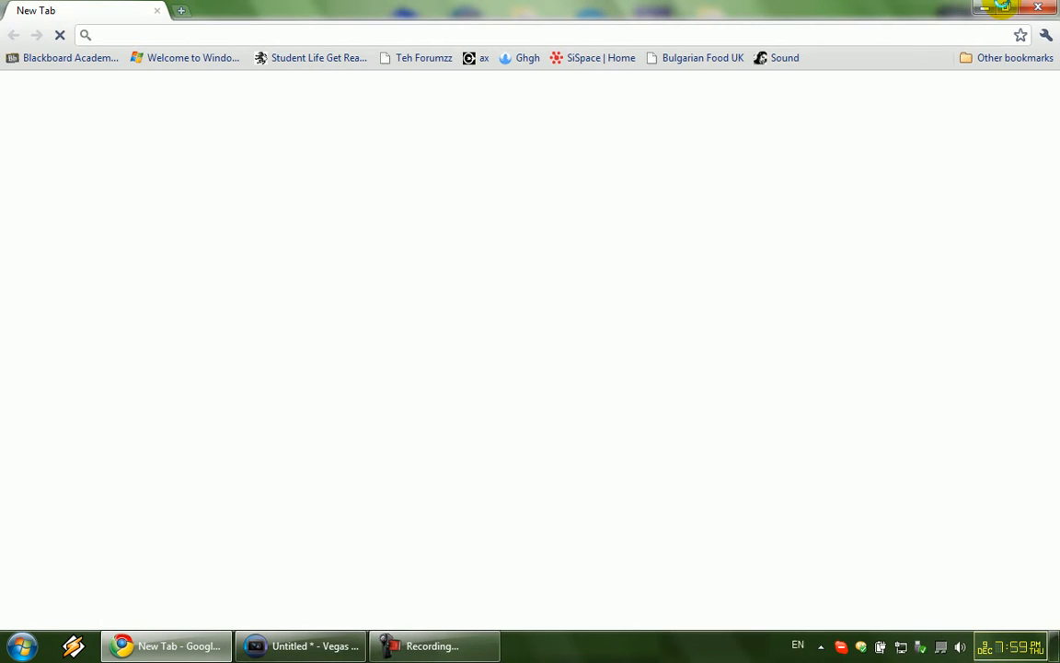
{"action": "left_click", "coordinate": [1038, 7]}
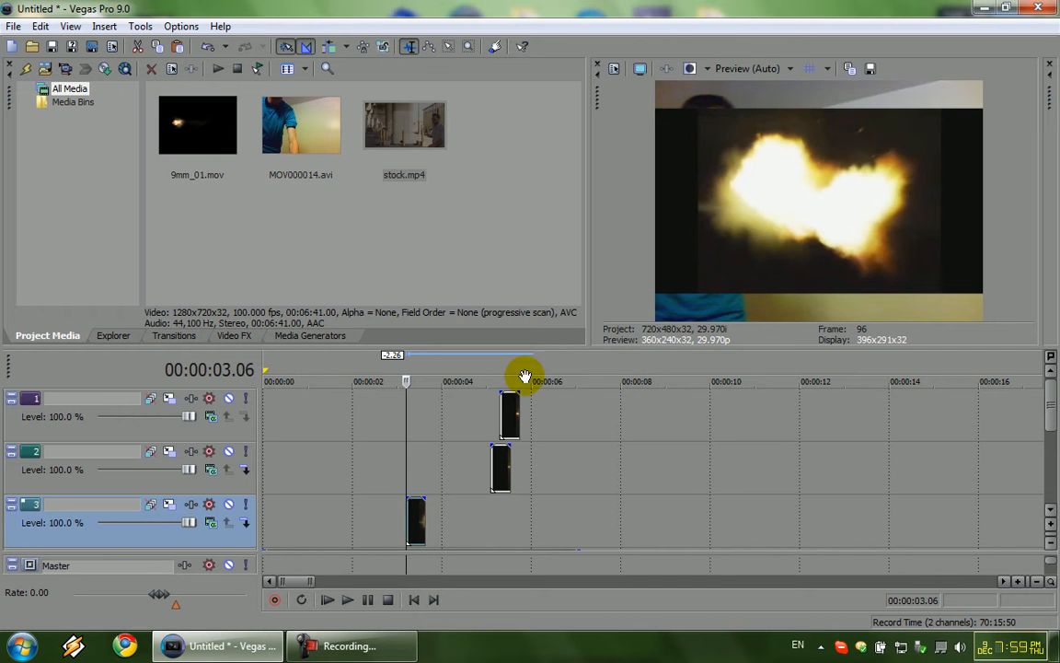
{"action": "left_click", "coordinate": [288, 136]}
{"action": "left_click", "coordinate": [423, 253]}
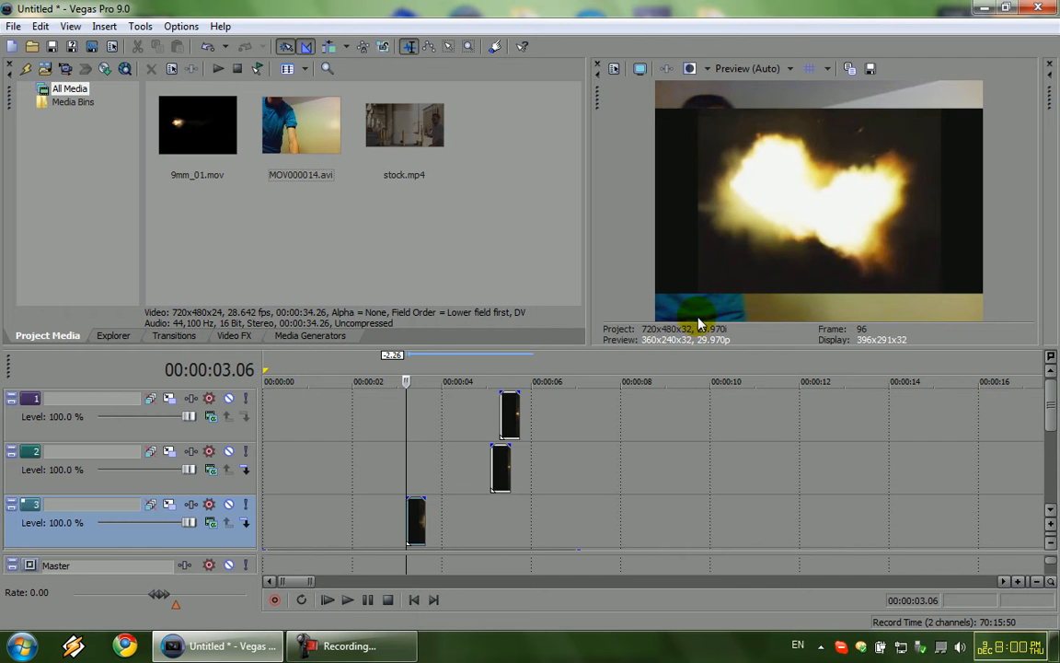
Apply the Chroma Keyer effect to the muzzle flash clip on track 3, sampling its black background as the key colour.
{"action": "left_click", "coordinate": [236, 336]}
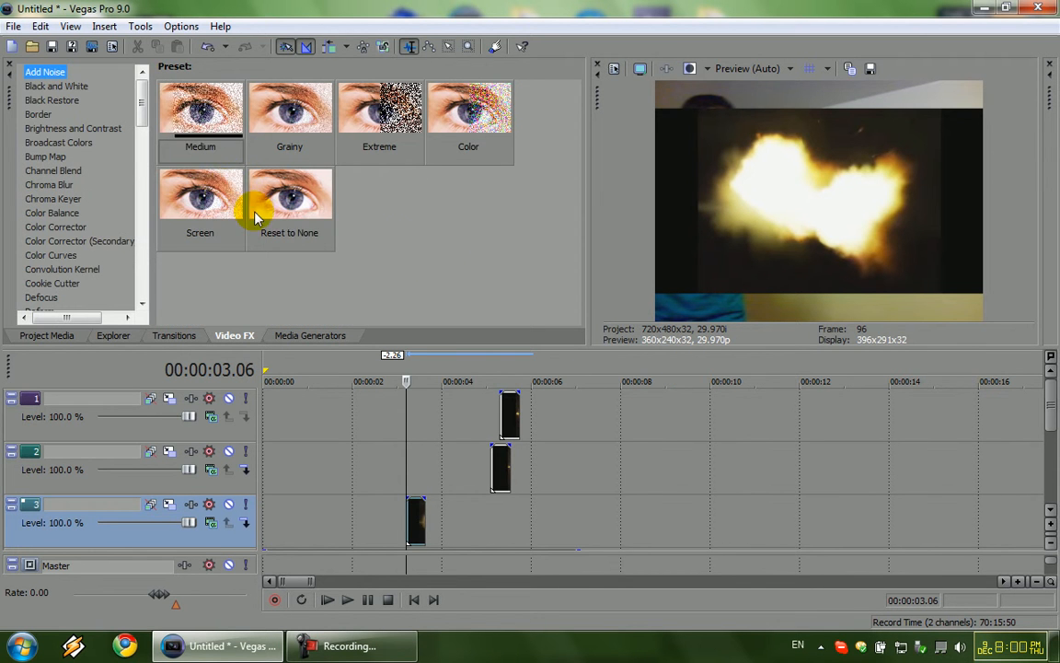
{"action": "scroll", "coordinate": [142, 95], "scroll_direction": "down", "scroll_amount": 3}
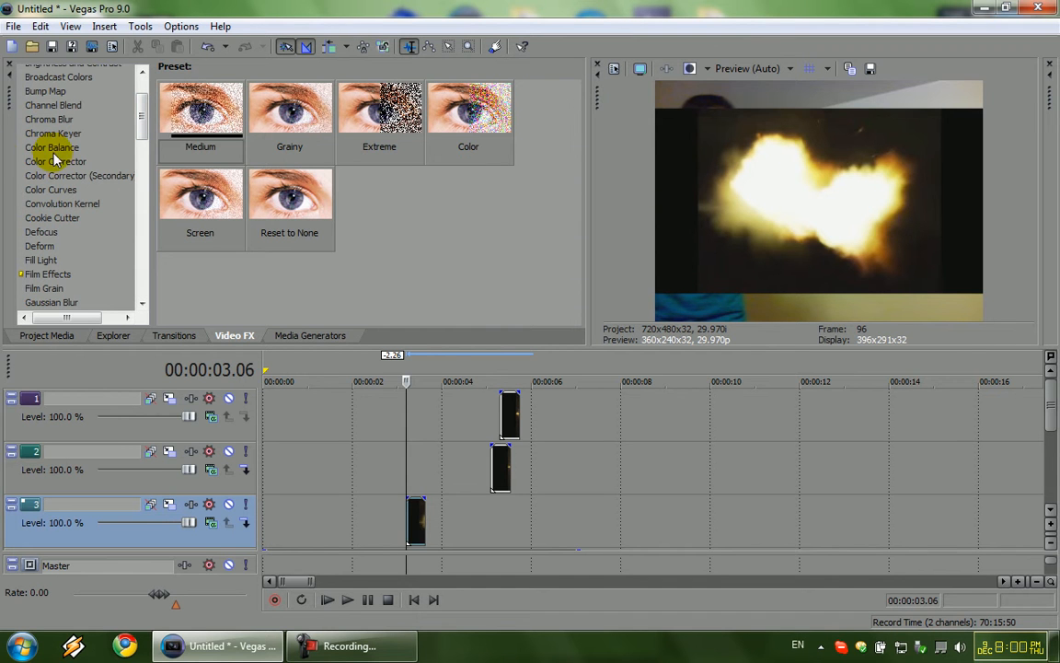
{"action": "scroll", "coordinate": [142, 109], "scroll_direction": "up", "scroll_amount": 3}
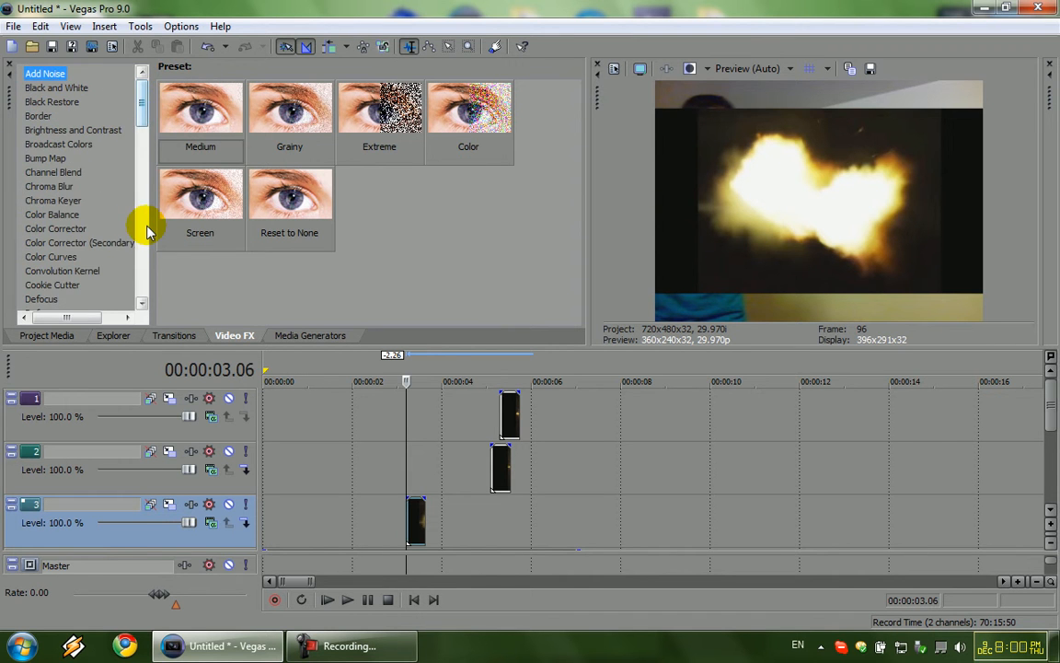
{"action": "left_click_drag", "start_coordinate": [38, 203], "coordinate": [504, 457]}
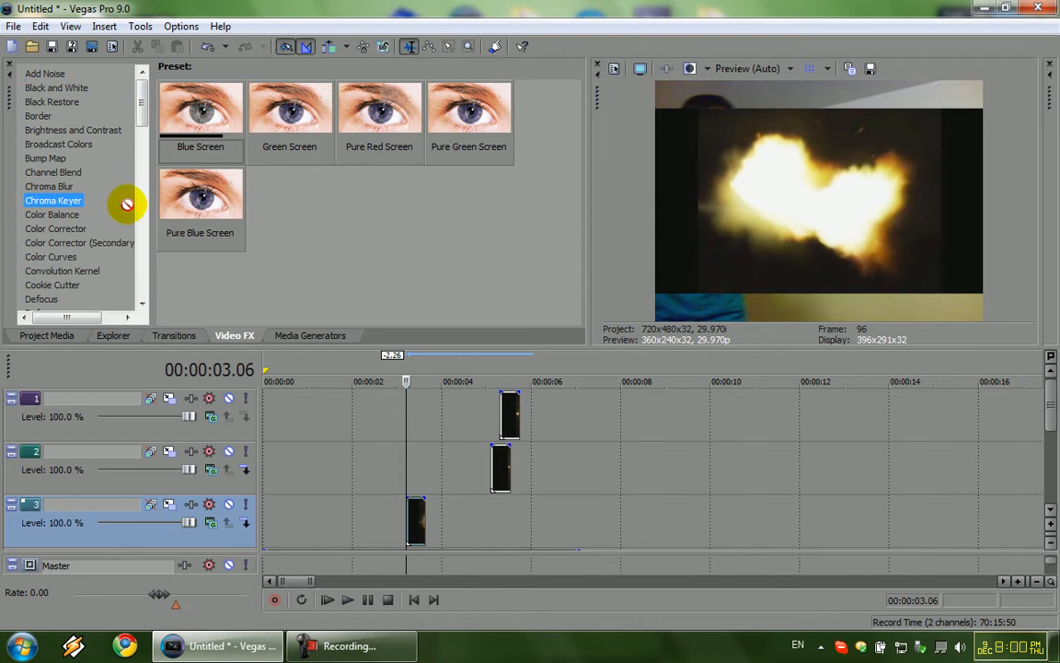
{"action": "left_click_drag", "start_coordinate": [418, 523], "coordinate": [416, 523]}
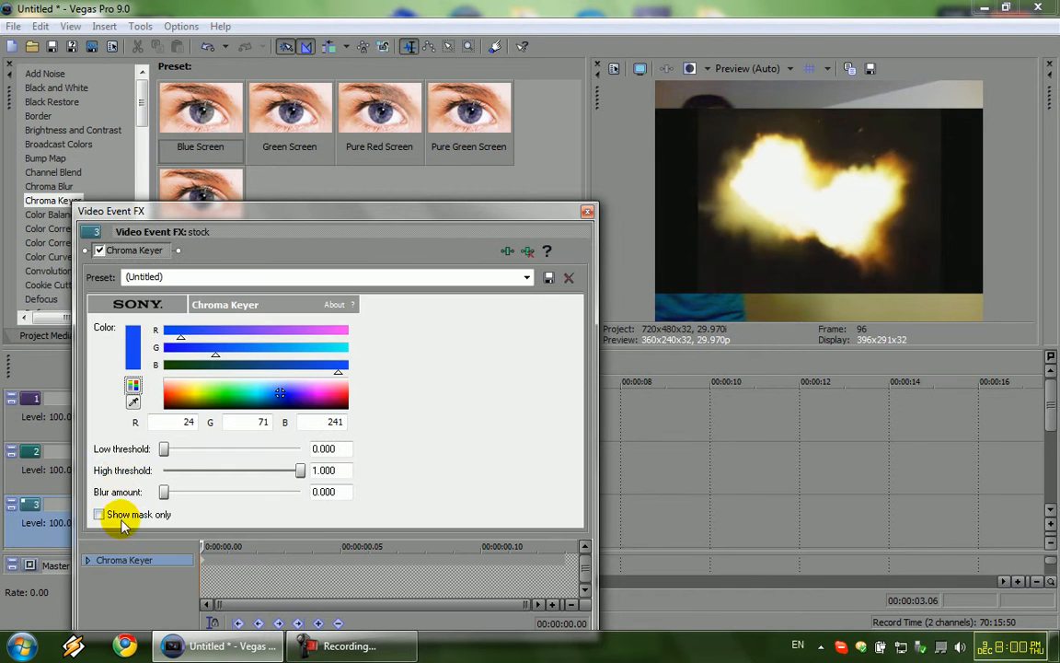
{"action": "left_click", "coordinate": [133, 391]}
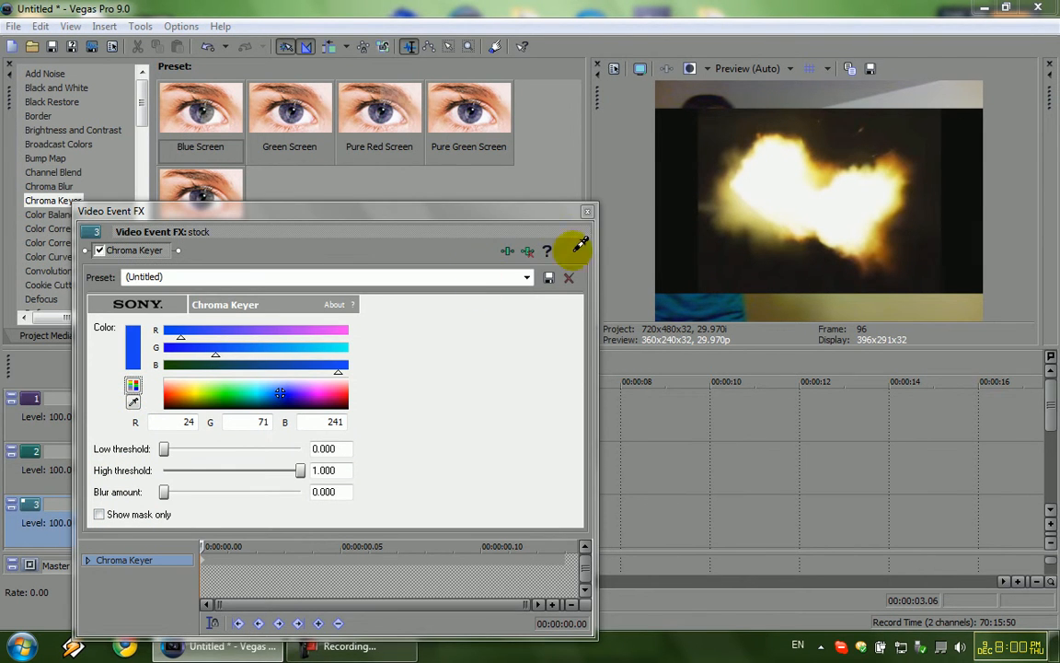
{"action": "left_click", "coordinate": [653, 326]}
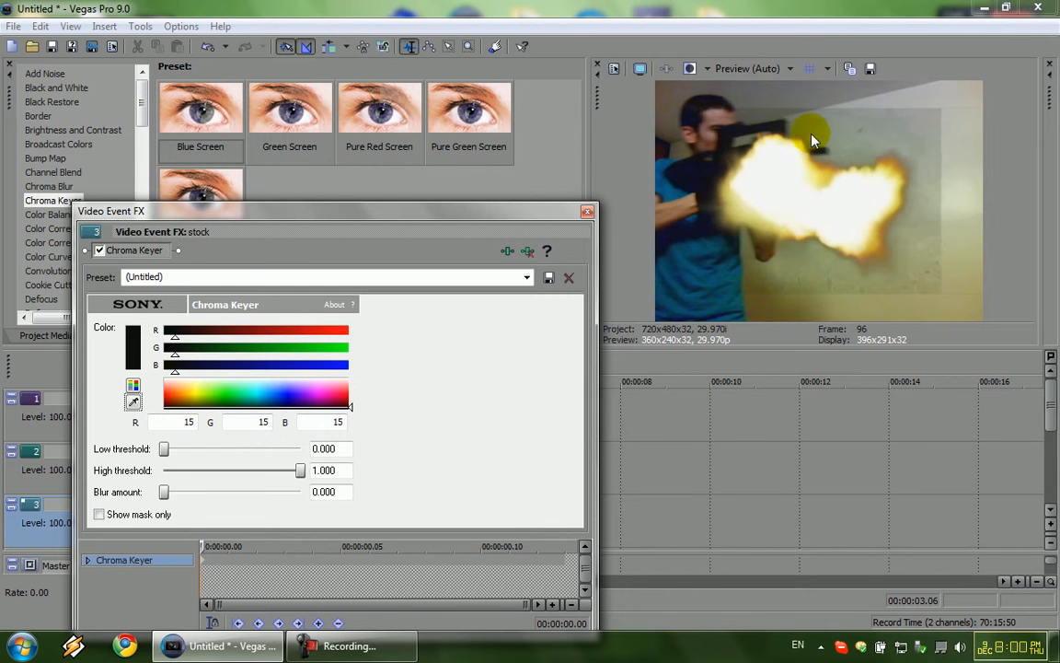
Set the Chroma Keyer's blur amount to 0.121 and lower its high threshold to below 0.818.
{"action": "left_click_drag", "start_coordinate": [164, 495], "coordinate": [178, 499]}
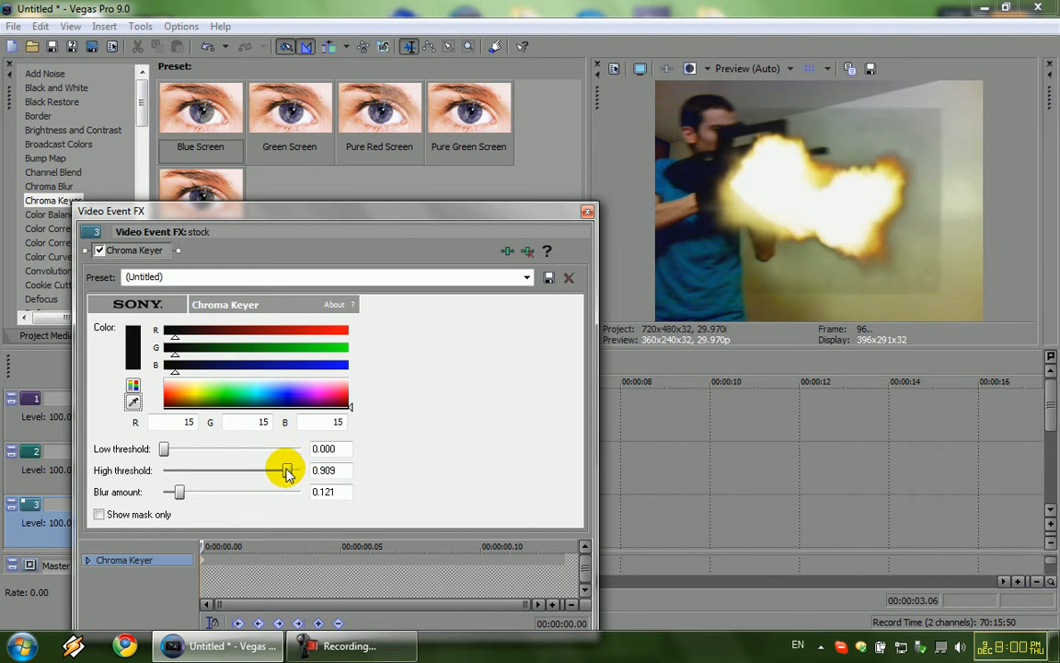
{"action": "left_click_drag", "start_coordinate": [288, 468], "coordinate": [276, 467]}
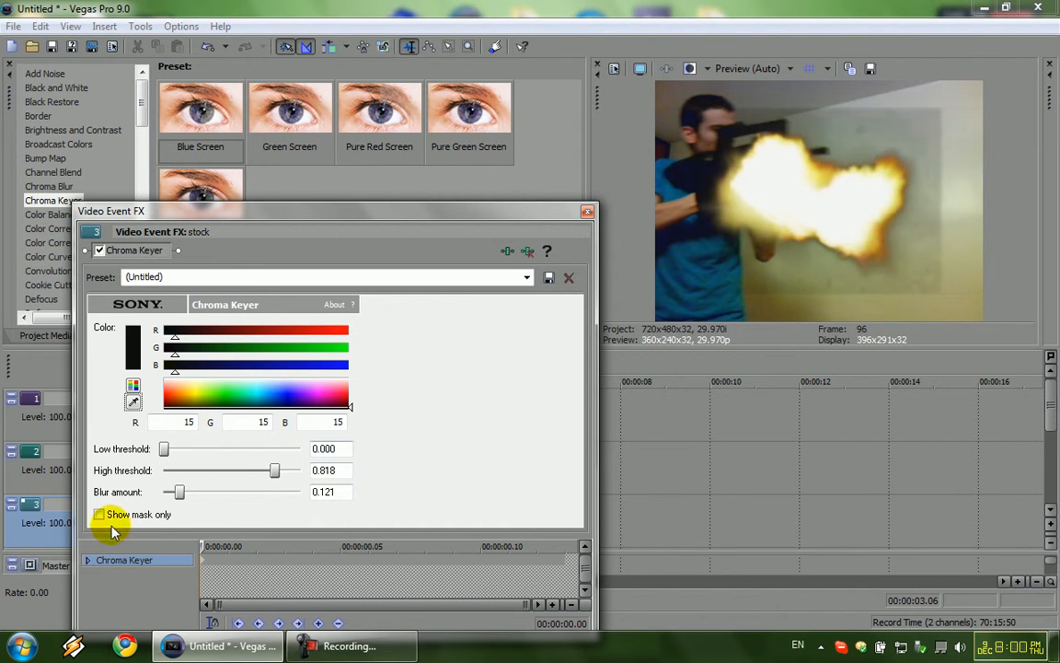
{"action": "left_click_drag", "start_coordinate": [270, 477], "coordinate": [229, 473]}
{"action": "left_click", "coordinate": [586, 213]}
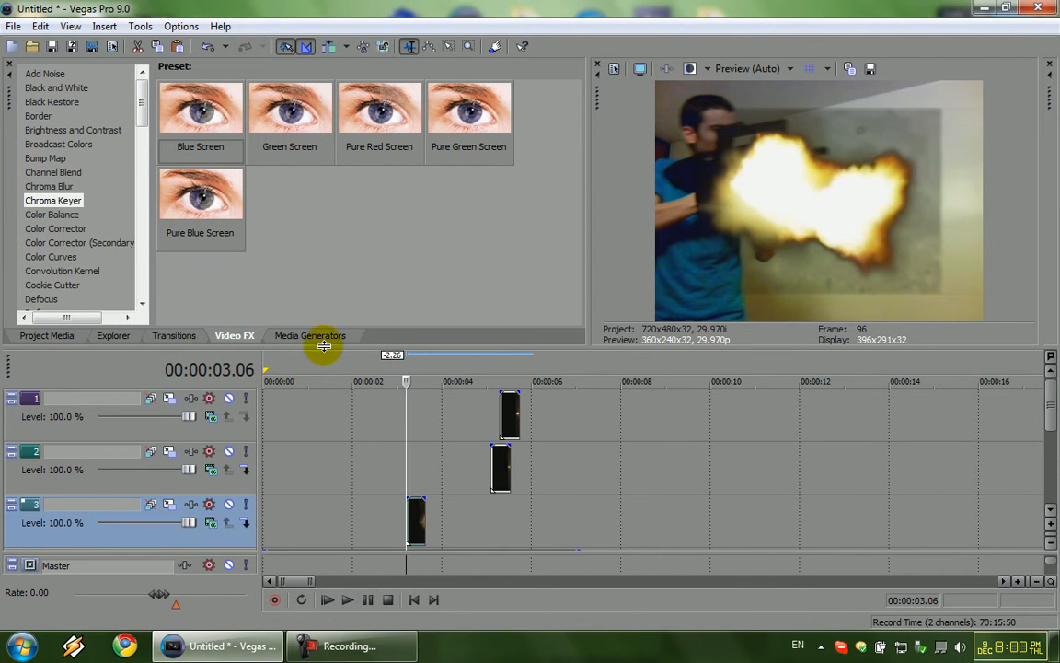
Set track 3's compositing mode to Screen and fit the flash to the gun's muzzle at about X 177, Y 107, size 526 × 396.
{"action": "left_click", "coordinate": [210, 525]}
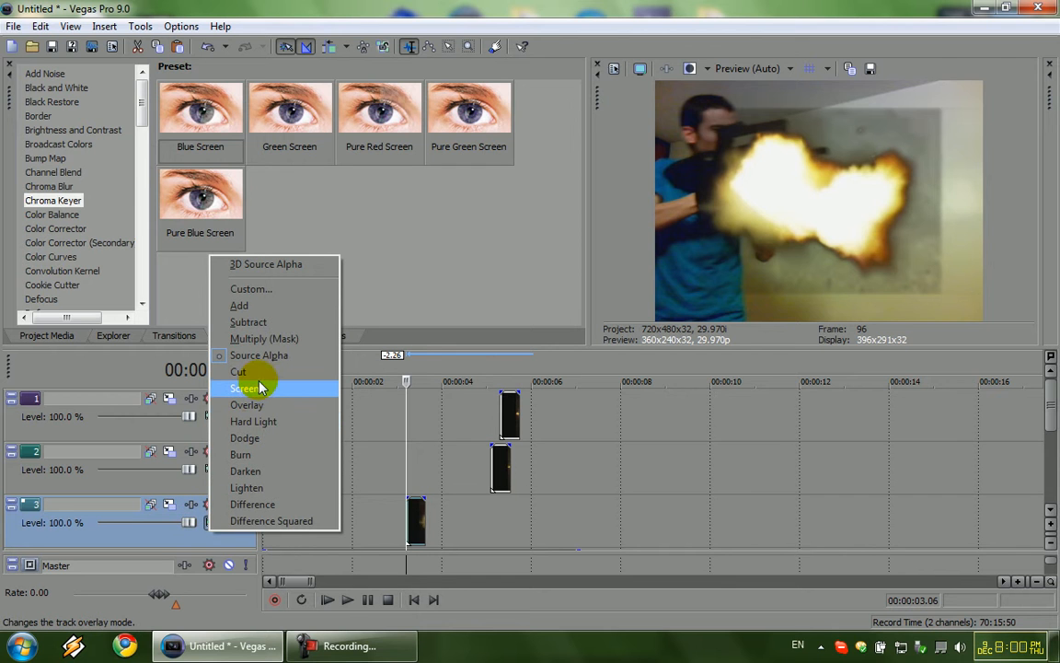
{"action": "left_click", "coordinate": [260, 389]}
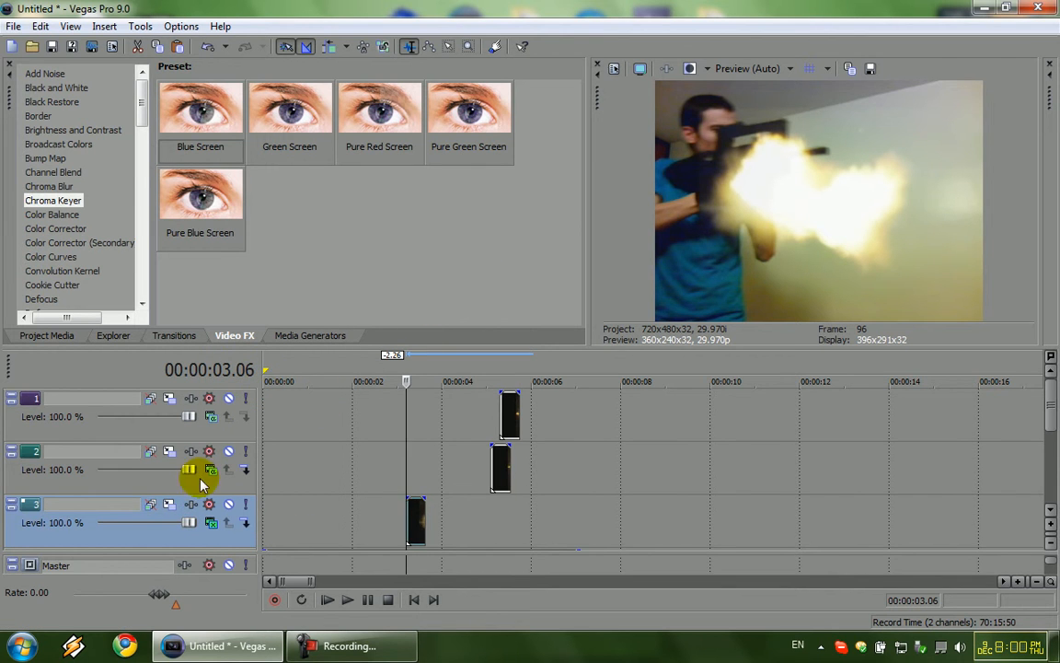
{"action": "left_click", "coordinate": [173, 509]}
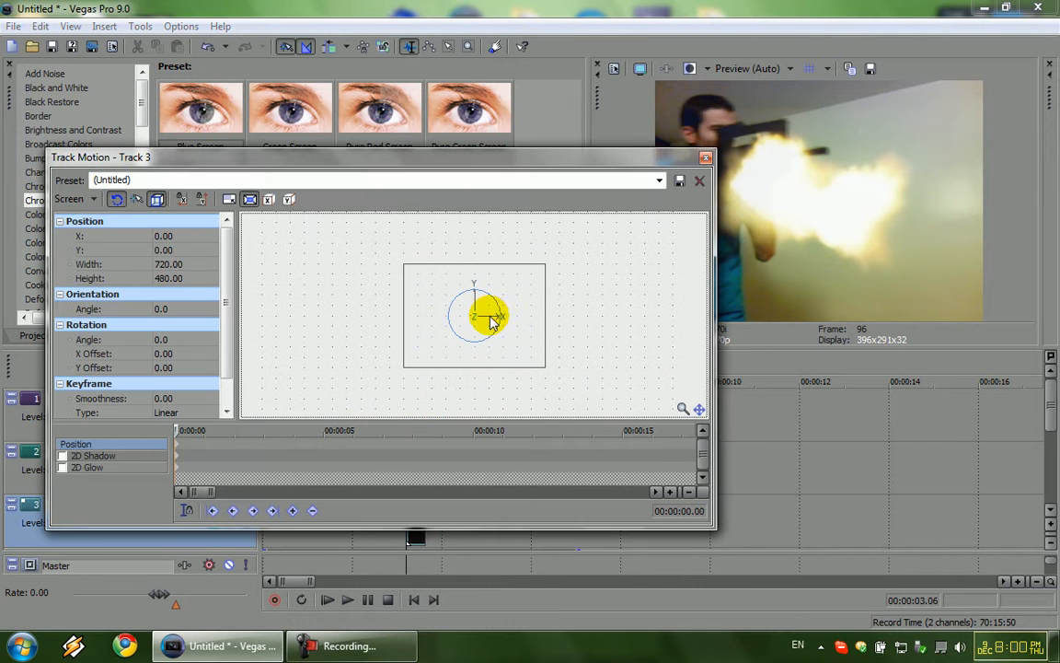
{"action": "left_click_drag", "start_coordinate": [468, 307], "coordinate": [511, 295]}
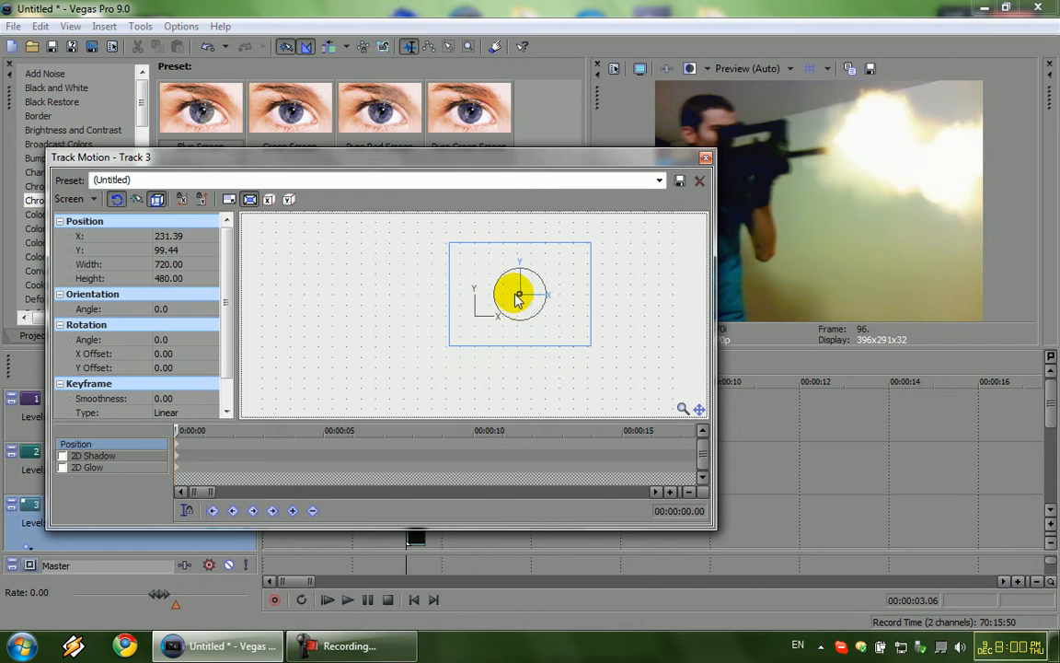
{"action": "mouse_move", "coordinate": [587, 348]}
{"action": "left_mouse_down"}
{"action": "mouse_move", "coordinate": [568, 324]}
{"action": "mouse_move", "coordinate": [580, 343]}
{"action": "mouse_move", "coordinate": [572, 336]}
{"action": "left_mouse_up"}
{"action": "left_click_drag", "start_coordinate": [524, 301], "coordinate": [509, 289]}
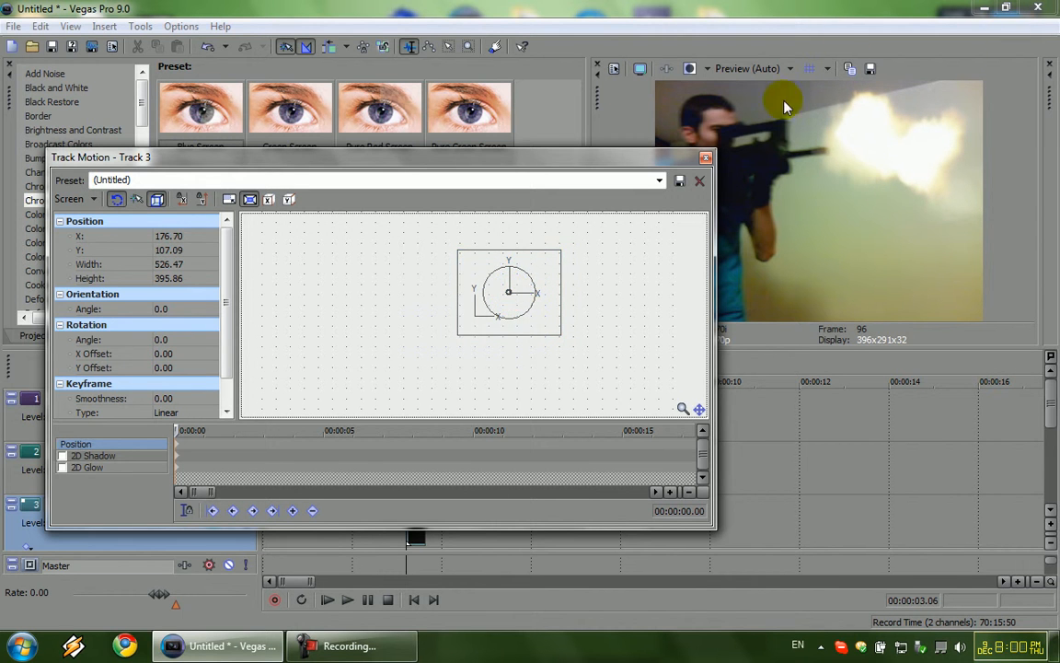
{"action": "left_click", "coordinate": [705, 159]}
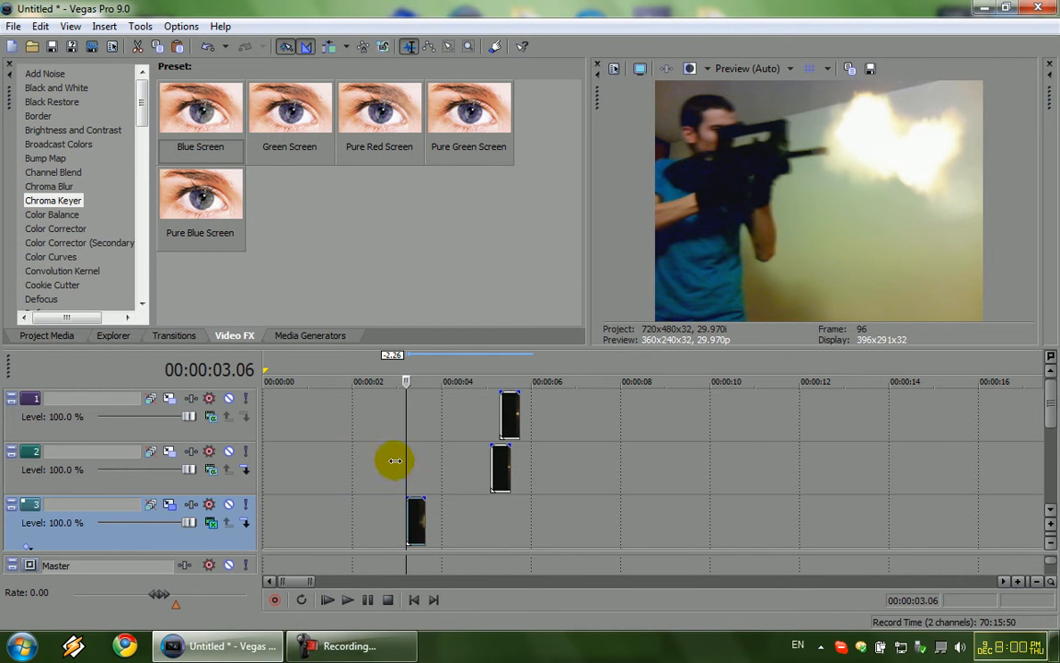
Play back the composite from about 00:00:01.18 to check the muzzle flash.
{"action": "left_click", "coordinate": [334, 461]}
{"action": "left_click", "coordinate": [348, 605]}
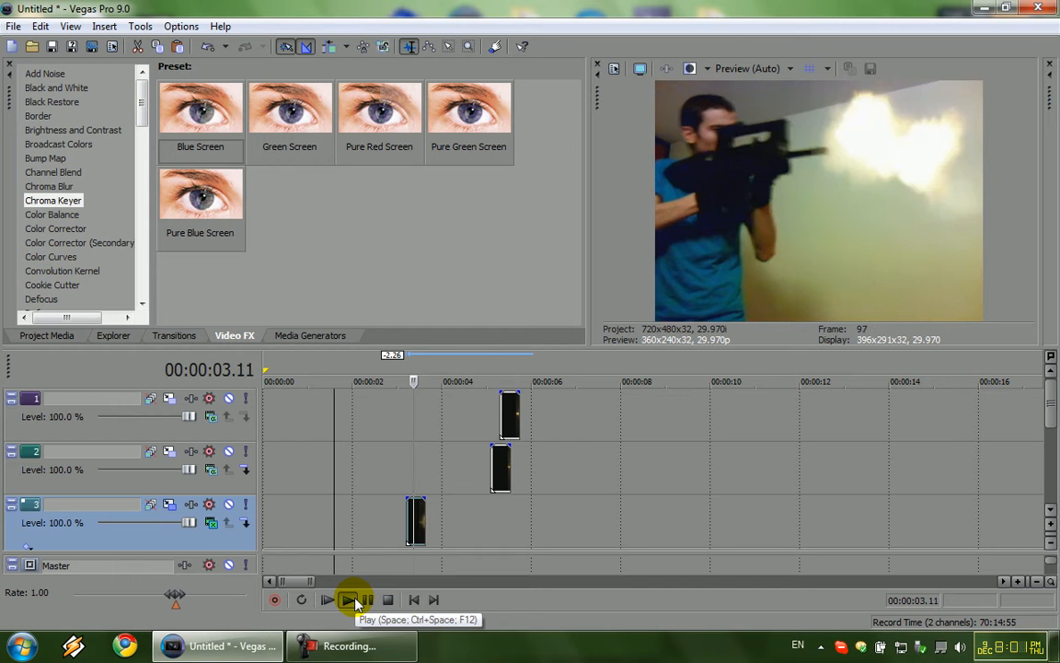
{"action": "key", "text": "space"}
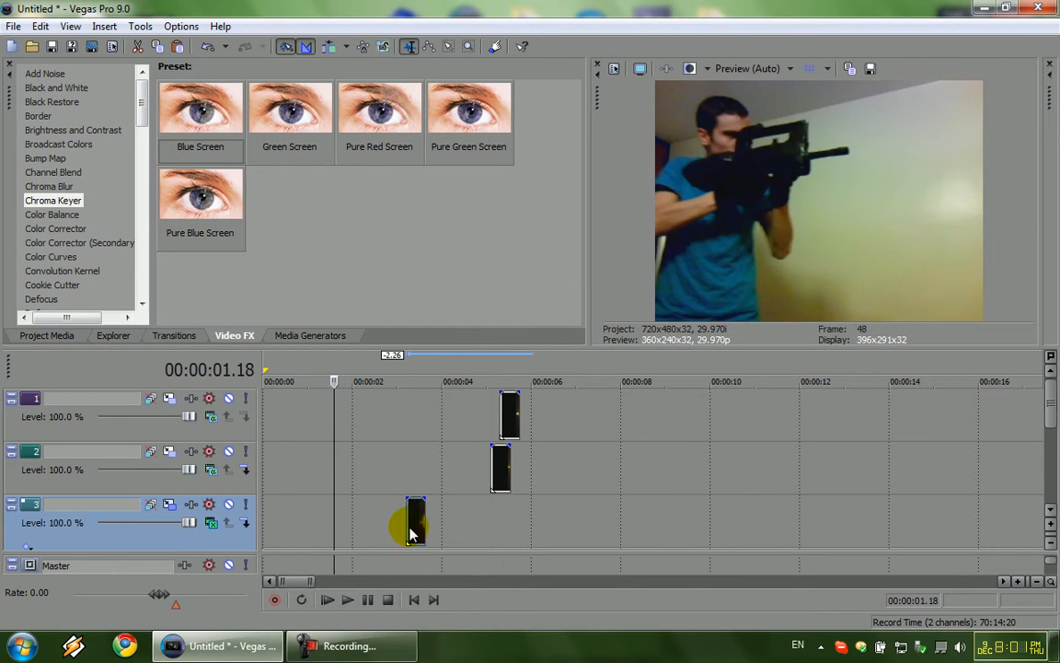
Trim the end of the flash clip on track 3 so it lasts about two frames.
{"action": "left_click", "coordinate": [407, 529]}
{"action": "key", "text": "Right"}
{"action": "key", "text": "Left"}
{"action": "key", "text": "Left"}
{"action": "scroll", "coordinate": [428, 534], "scroll_direction": "up", "scroll_amount": 4}
{"action": "key", "text": "Right"}
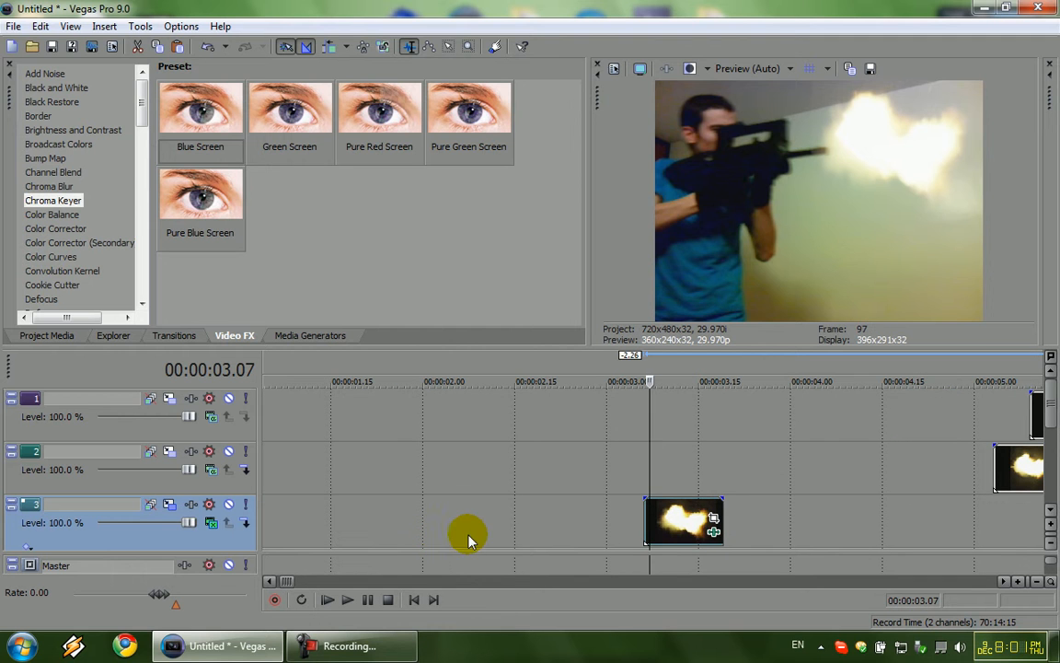
{"action": "left_click_drag", "start_coordinate": [719, 513], "coordinate": [656, 508]}
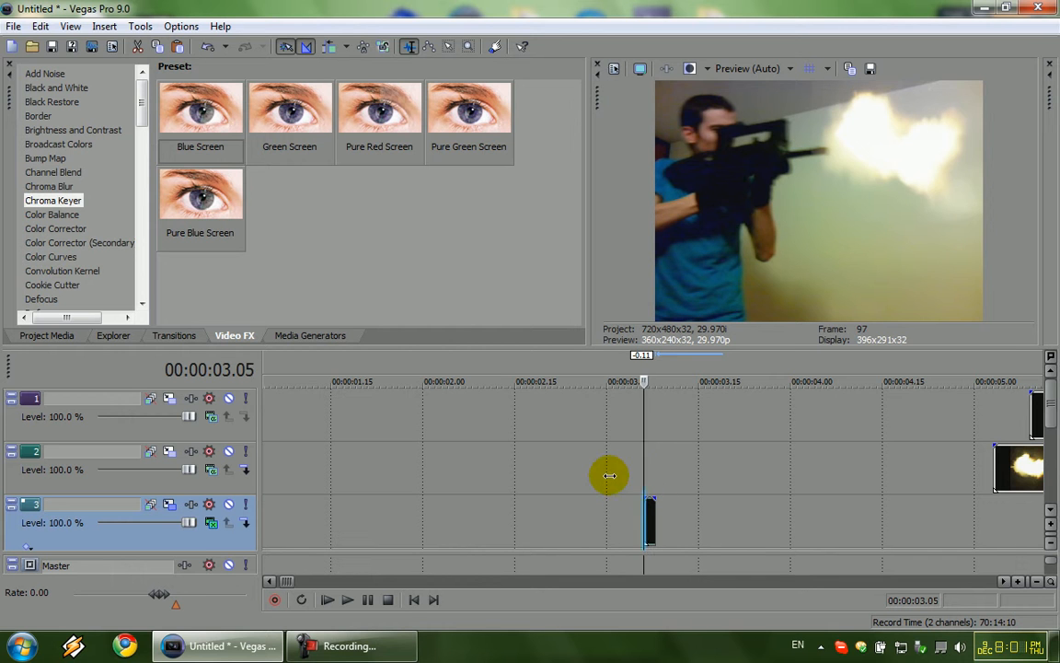
Play the footage from about 00:00:03.01 to check the timing of the trimmed flash.
{"action": "left_click", "coordinate": [610, 477]}
{"action": "key", "text": "space"}
{"action": "key", "text": "space"}
{"action": "key", "text": "space"}
{"action": "key", "text": "space"}
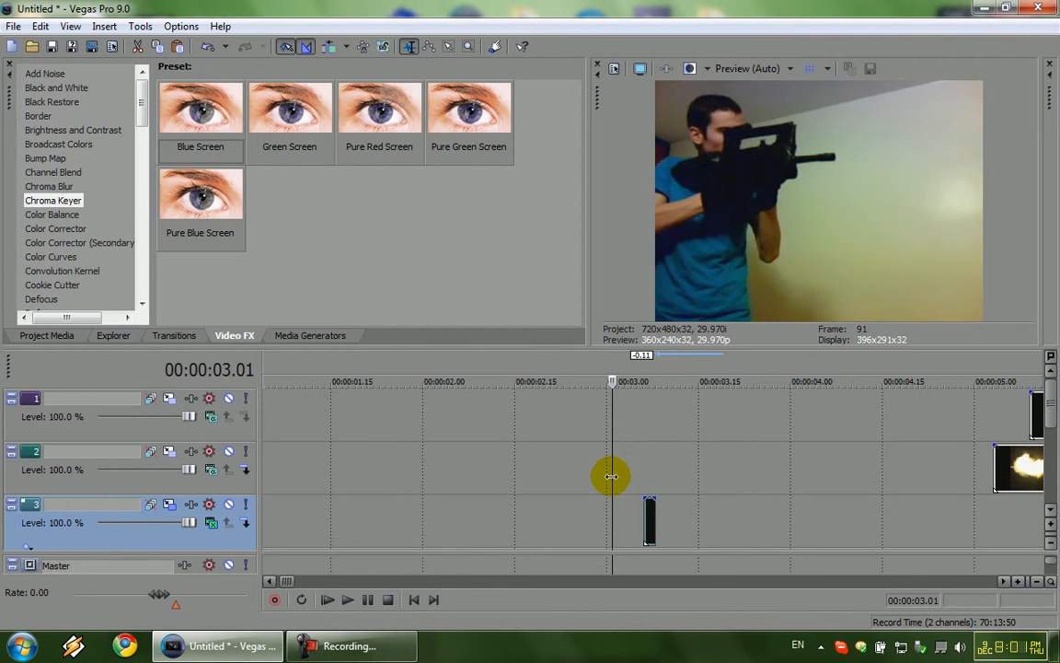
{"action": "key", "text": "space"}
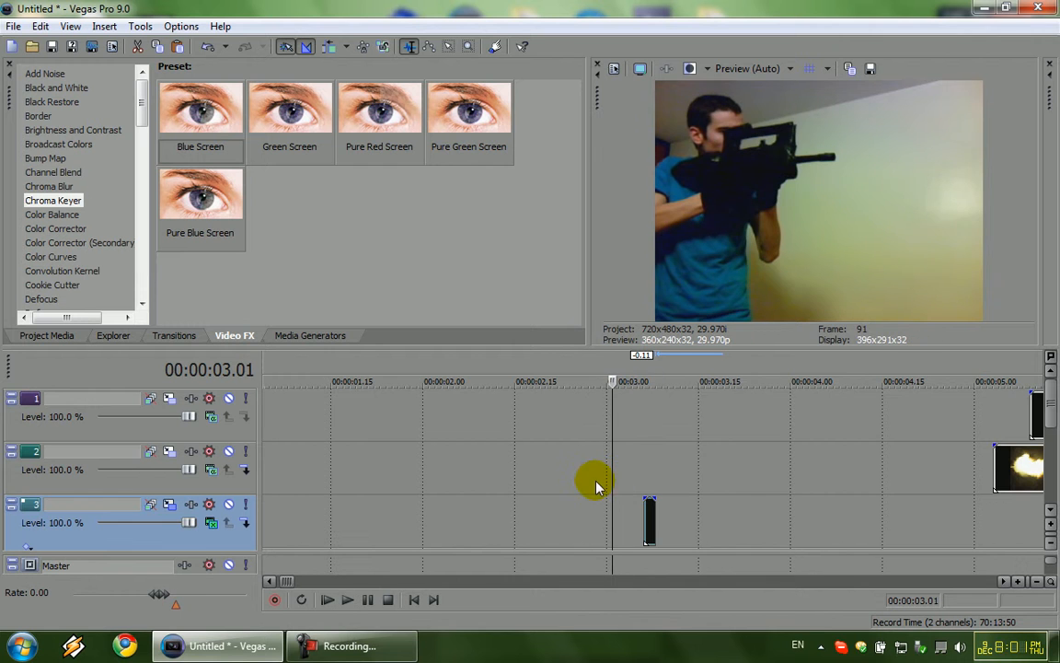
Delete the spare flash clips on tracks 1 and 2.
{"action": "scroll", "coordinate": [650, 515], "scroll_direction": "down", "scroll_amount": 4}
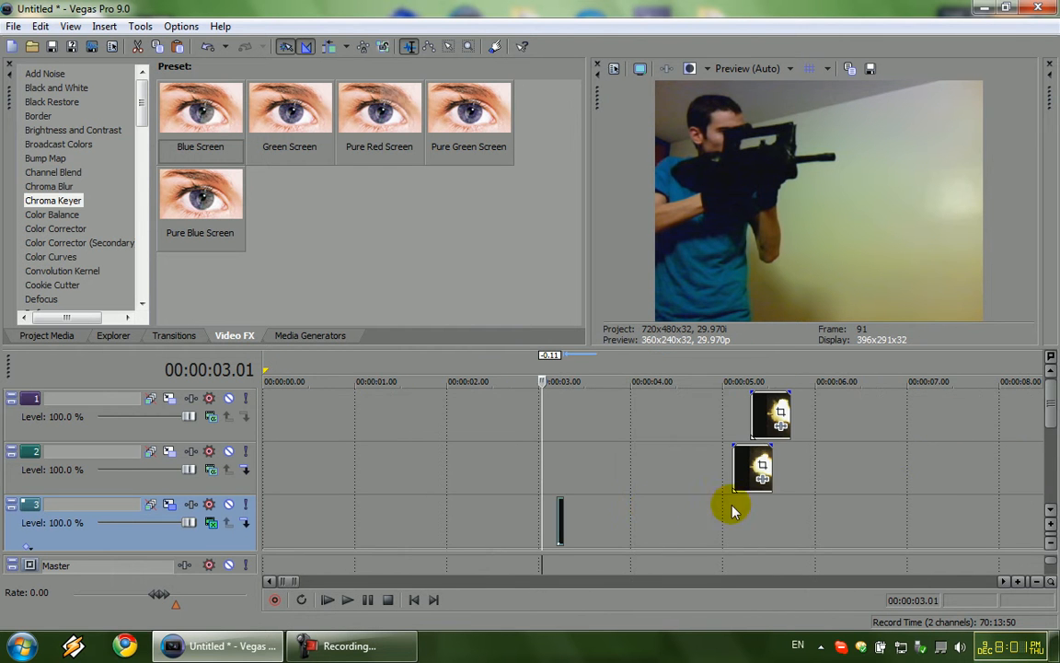
{"action": "left_click", "coordinate": [752, 473]}
{"action": "key", "text": "Delete"}
{"action": "left_click", "coordinate": [768, 420]}
{"action": "key", "text": "Delete"}
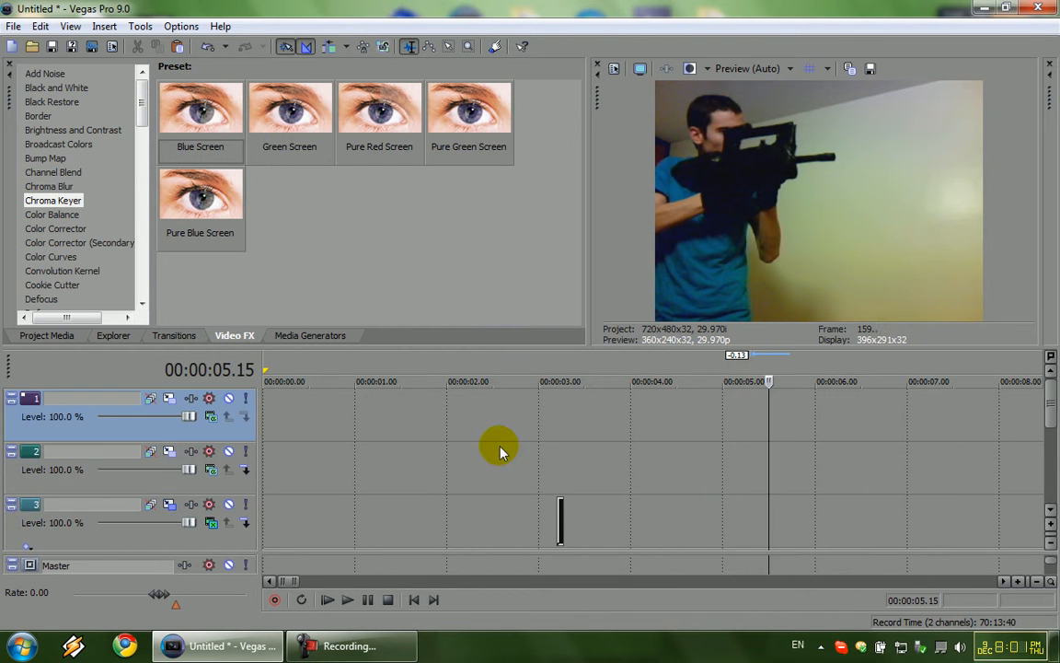
Delete the two empty video tracks above the trimmed flash clip's track.
{"action": "right_click", "coordinate": [88, 465]}
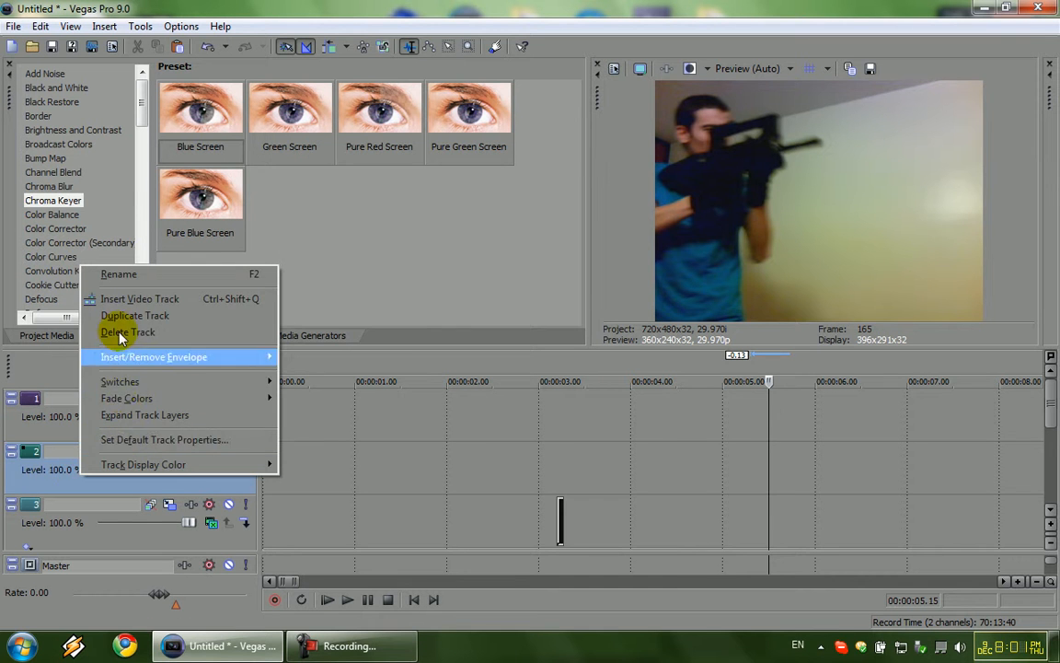
{"action": "left_click", "coordinate": [106, 379]}
{"action": "right_click", "coordinate": [89, 427]}
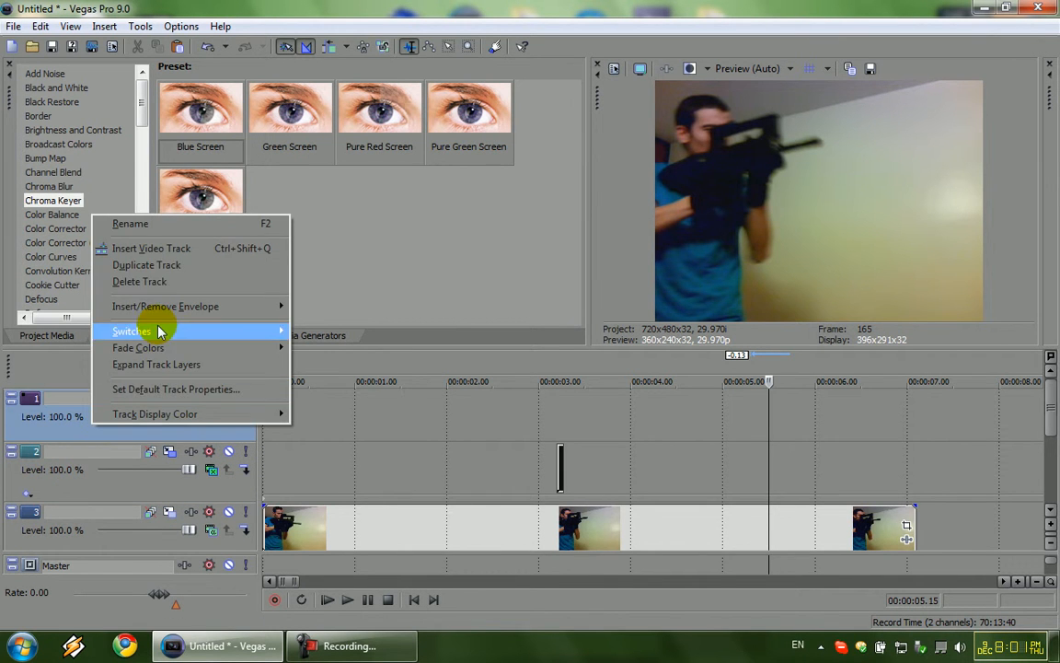
{"action": "left_click", "coordinate": [228, 282]}
Place 9mm_01.mov on a new video track above the flash clip, starting at 00:00:03.06.
{"action": "left_click_drag", "start_coordinate": [766, 426], "coordinate": [557, 428]}
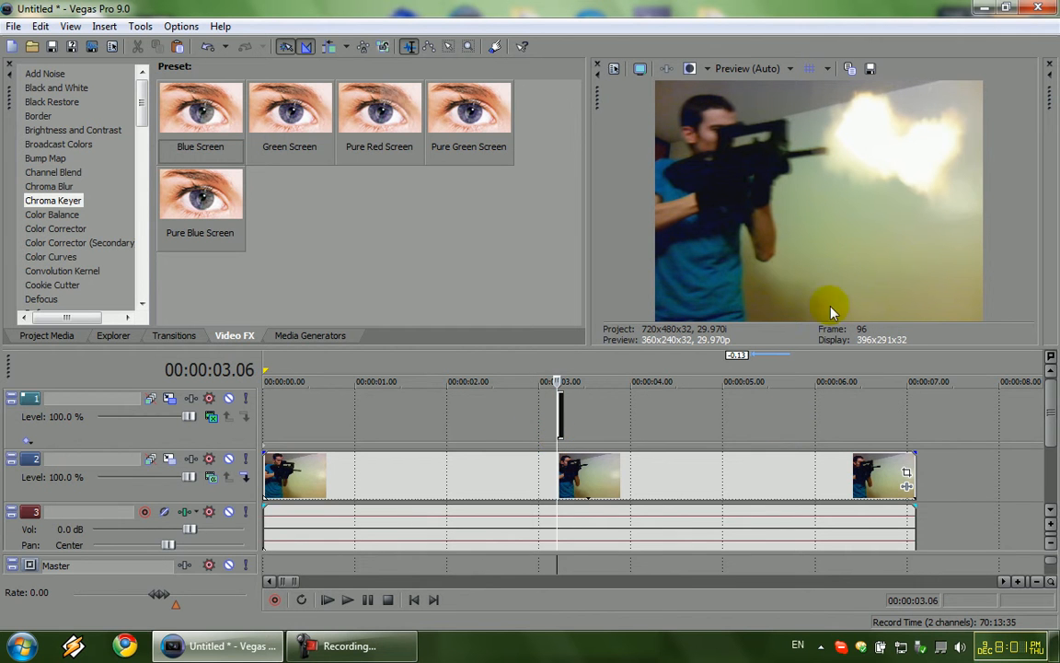
{"action": "left_click", "coordinate": [55, 333]}
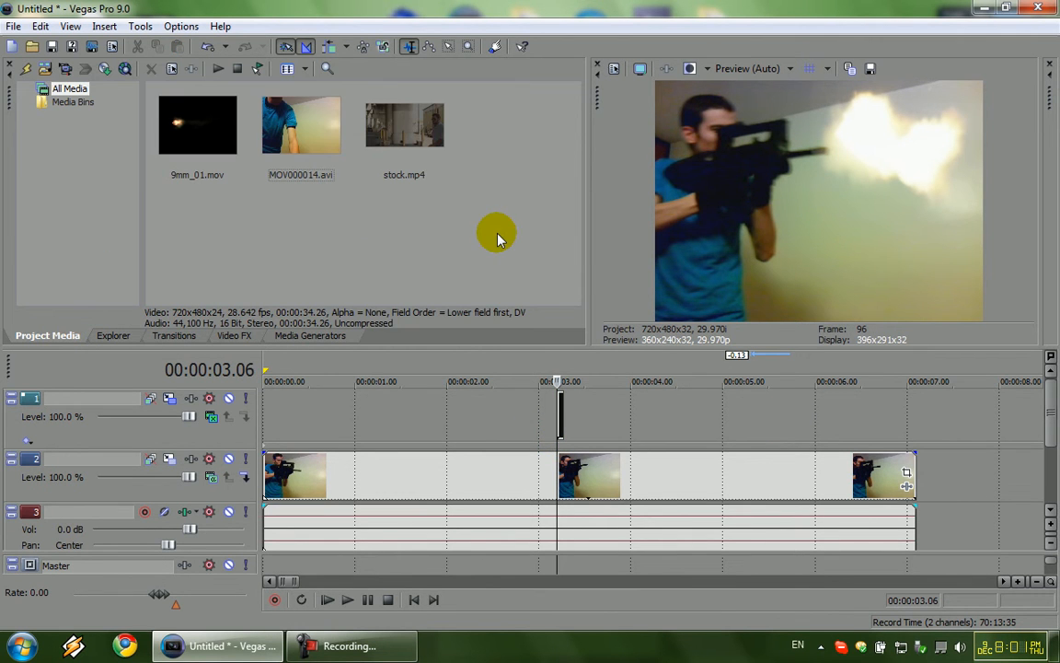
{"action": "left_click_drag", "start_coordinate": [1053, 412], "coordinate": [1053, 373]}
{"action": "left_click_drag", "start_coordinate": [207, 129], "coordinate": [641, 420]}
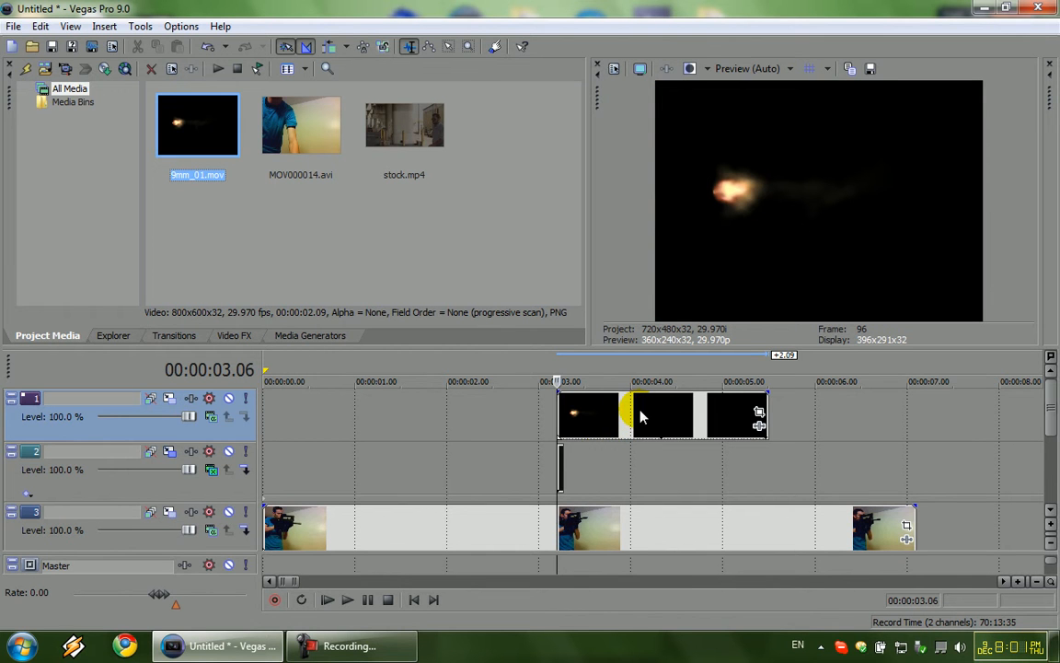
Trim the opening flash frame off the 9mm_01.mov clip on track 1 and make its smoke start at 00:00:03.06.
{"action": "left_click", "coordinate": [560, 414]}
{"action": "key", "text": "Right"}
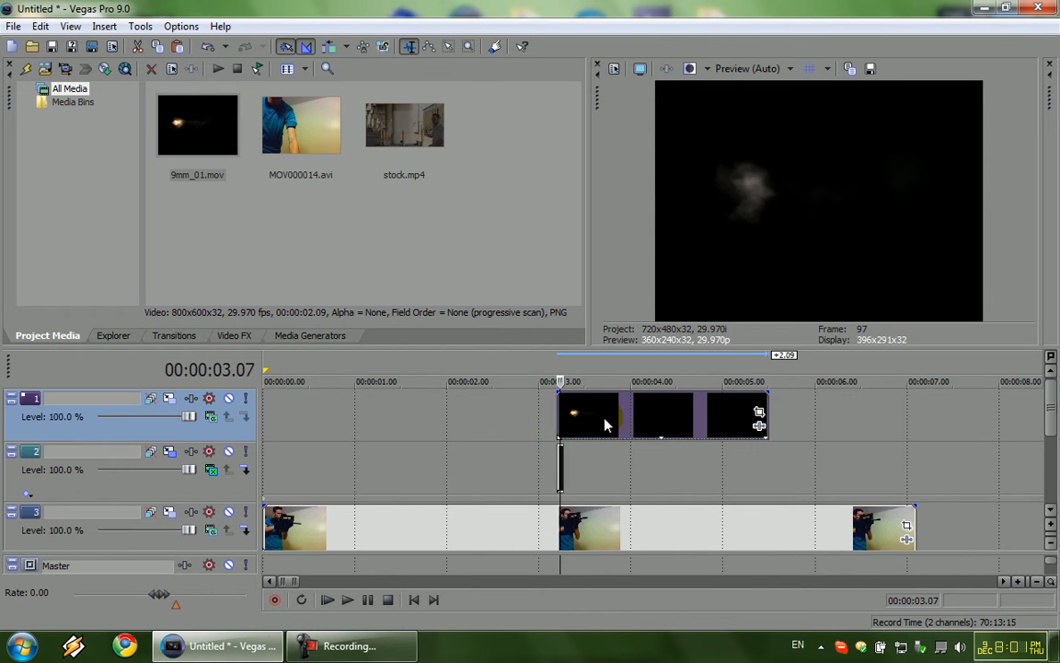
{"action": "left_click_drag", "start_coordinate": [609, 422], "coordinate": [607, 421]}
{"action": "scroll", "coordinate": [606, 419], "scroll_direction": "up", "scroll_amount": 5}
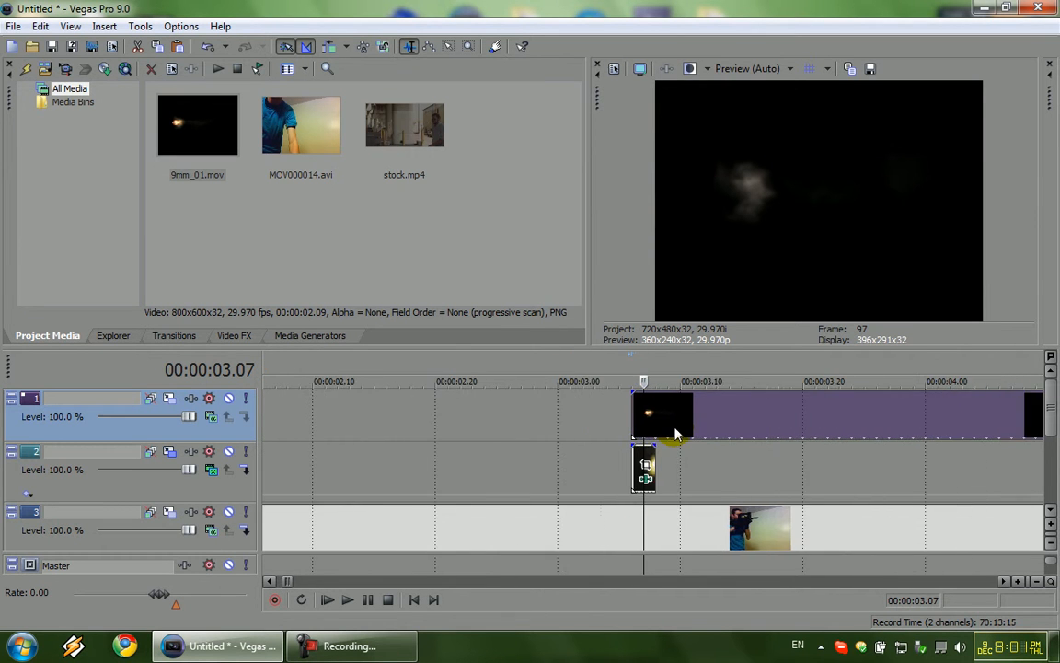
{"action": "key", "text": "Left"}
{"action": "key", "text": "Right"}
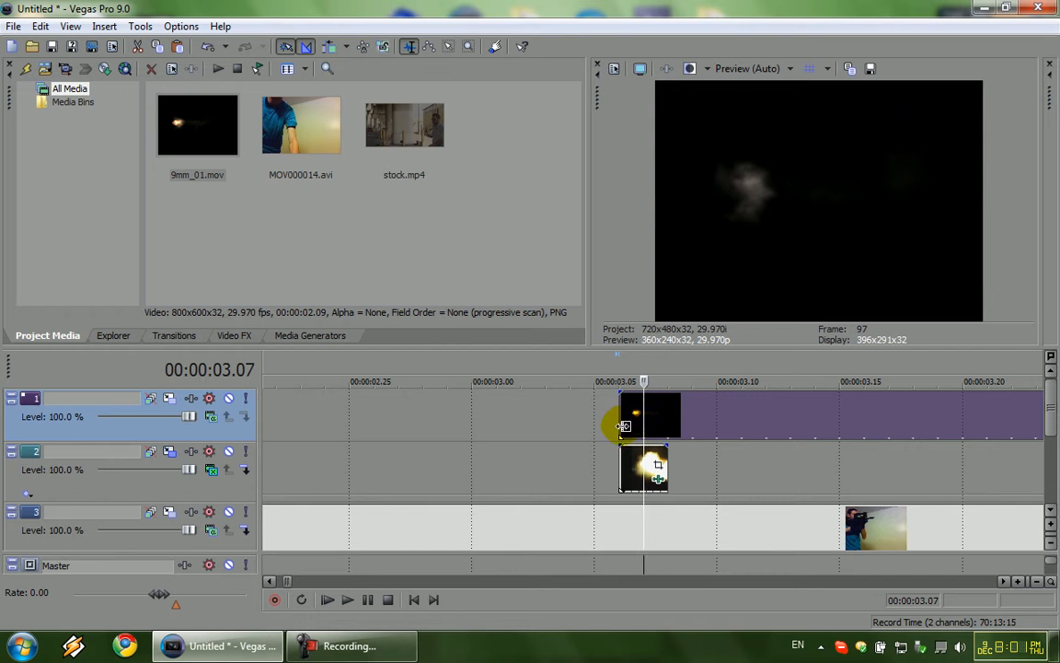
{"action": "left_click_drag", "start_coordinate": [638, 424], "coordinate": [643, 426]}
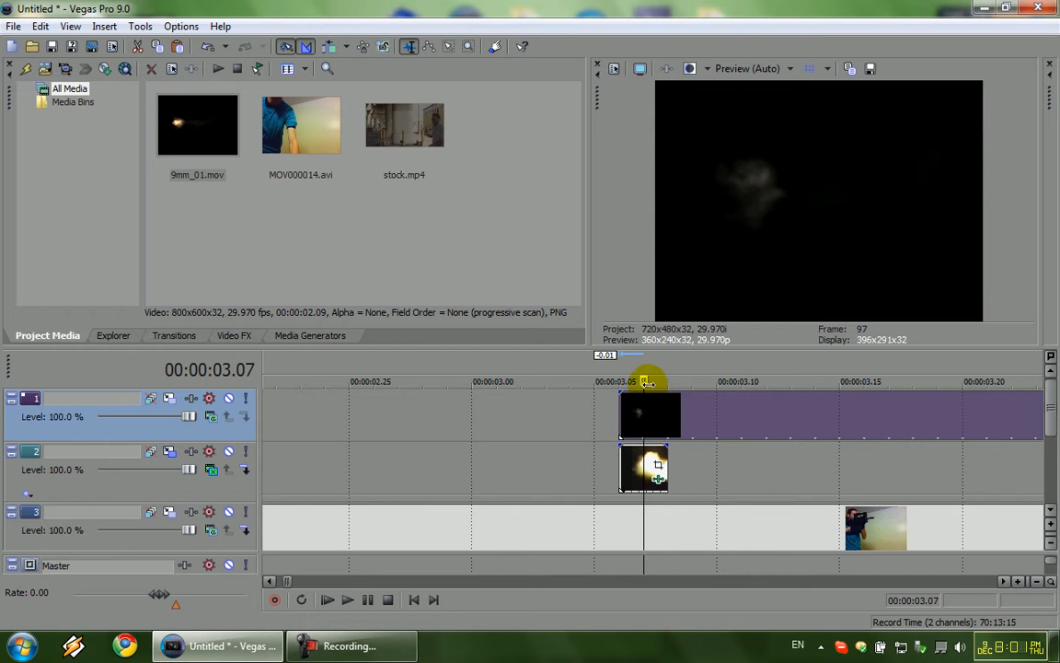
{"action": "key", "text": "space"}
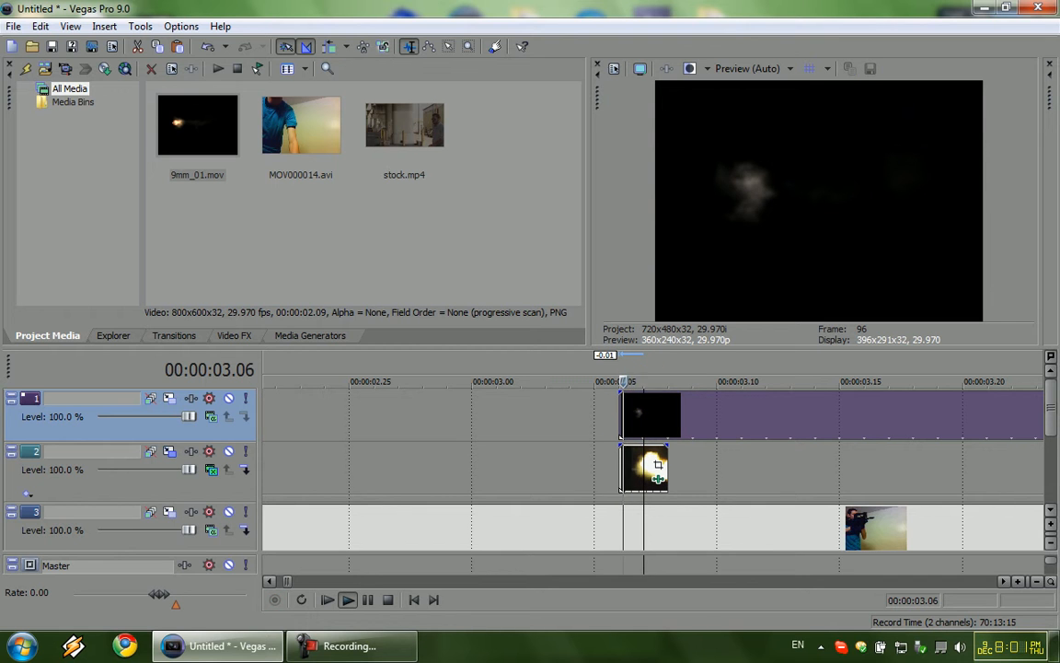
{"action": "key", "text": "space"}
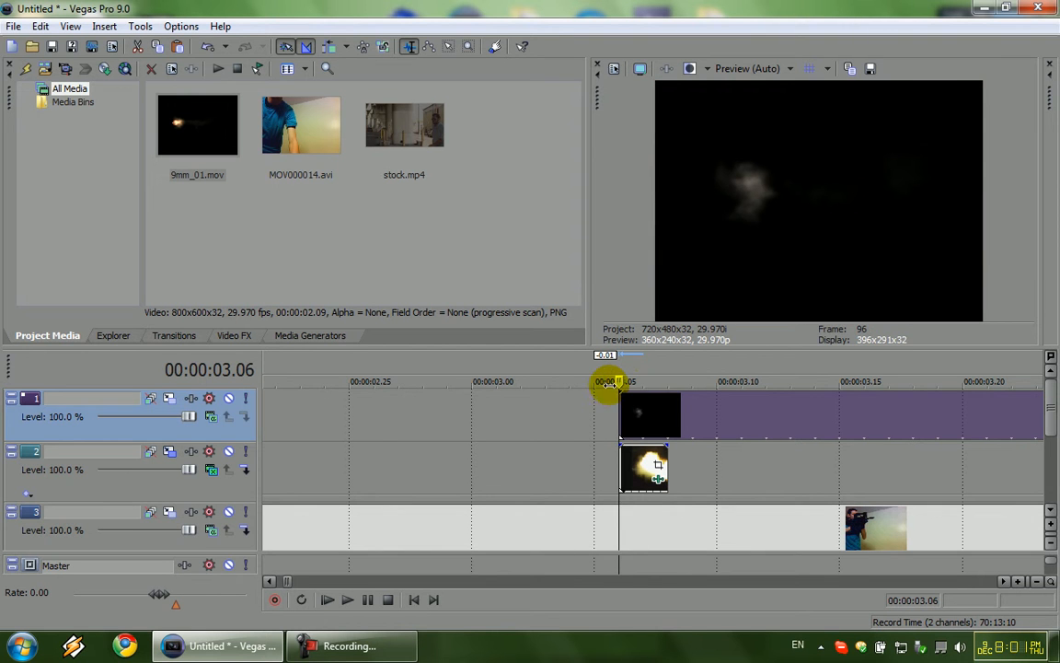
Set track 1's compositing mode to Add and use Track Motion to enlarge it to 795.73 by 556.49 at X 155.67, Y 107.09.
{"action": "left_click", "coordinate": [210, 415]}
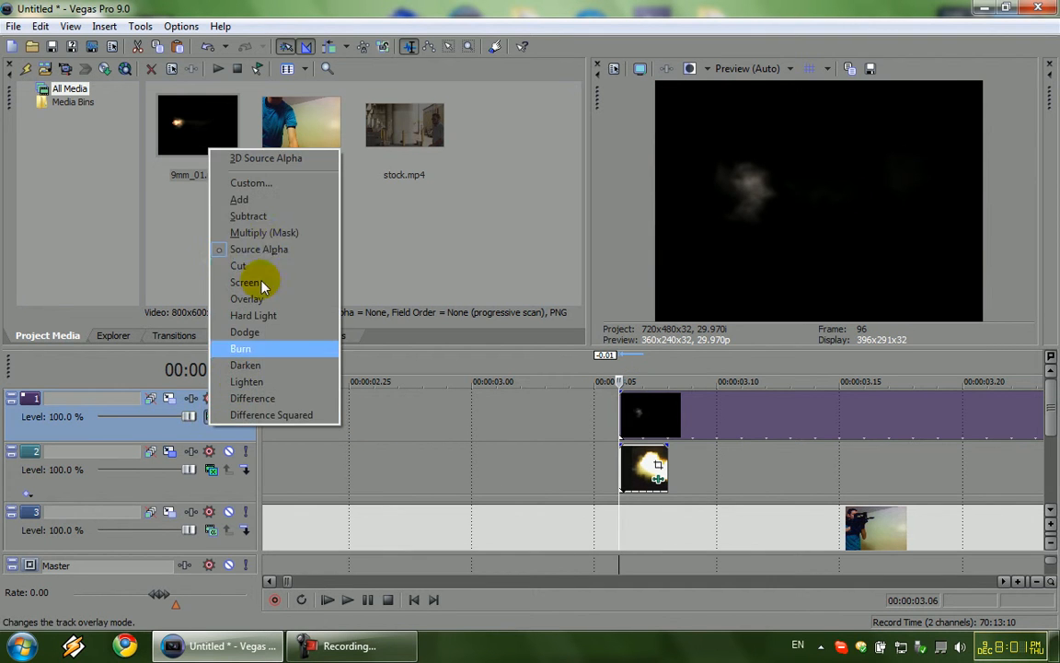
{"action": "left_click", "coordinate": [268, 202]}
{"action": "left_click", "coordinate": [169, 398]}
{"action": "left_click_drag", "start_coordinate": [474, 314], "coordinate": [504, 289]}
{"action": "left_click_drag", "start_coordinate": [576, 344], "coordinate": [583, 353]}
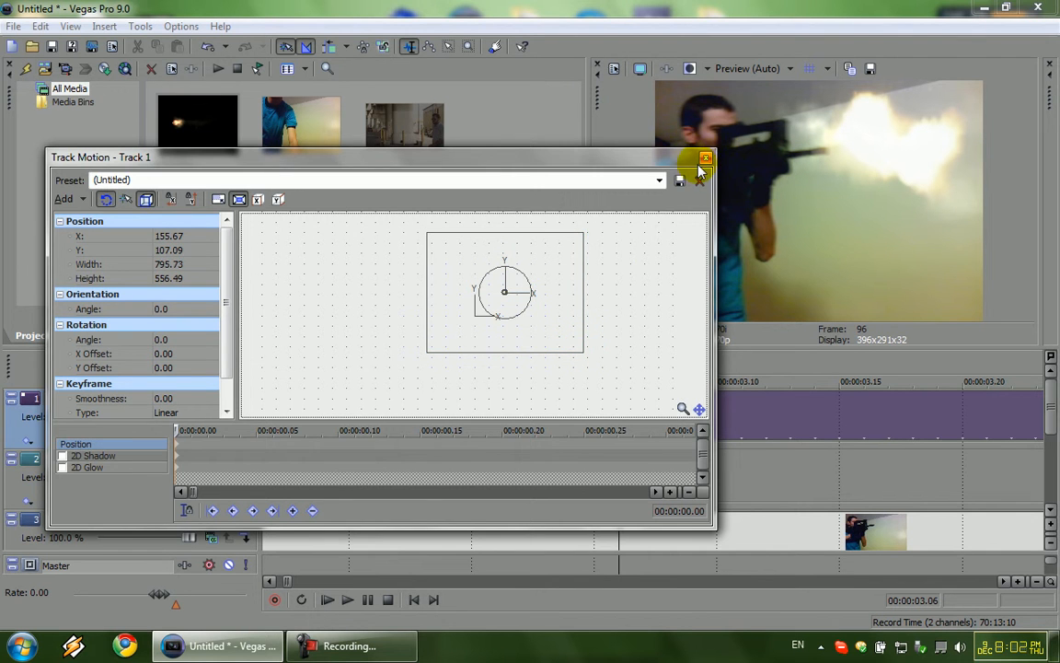
{"action": "left_click", "coordinate": [703, 160]}
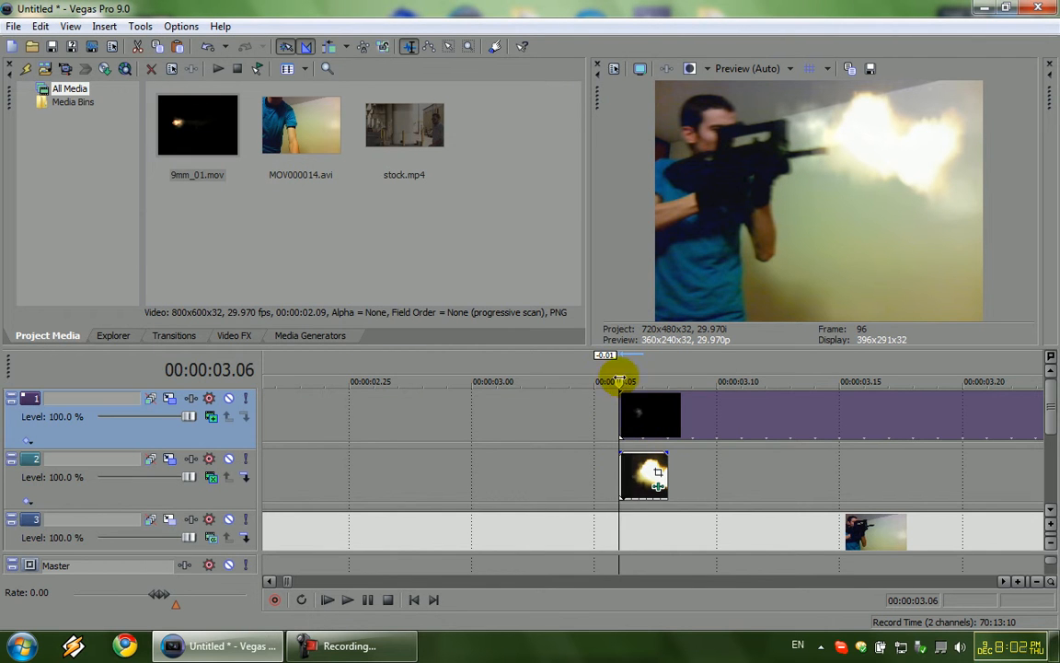
Play the footage from about 00:00:03.02 to check the flash and smoke together.
{"action": "left_click", "coordinate": [521, 379]}
{"action": "key", "text": "space"}
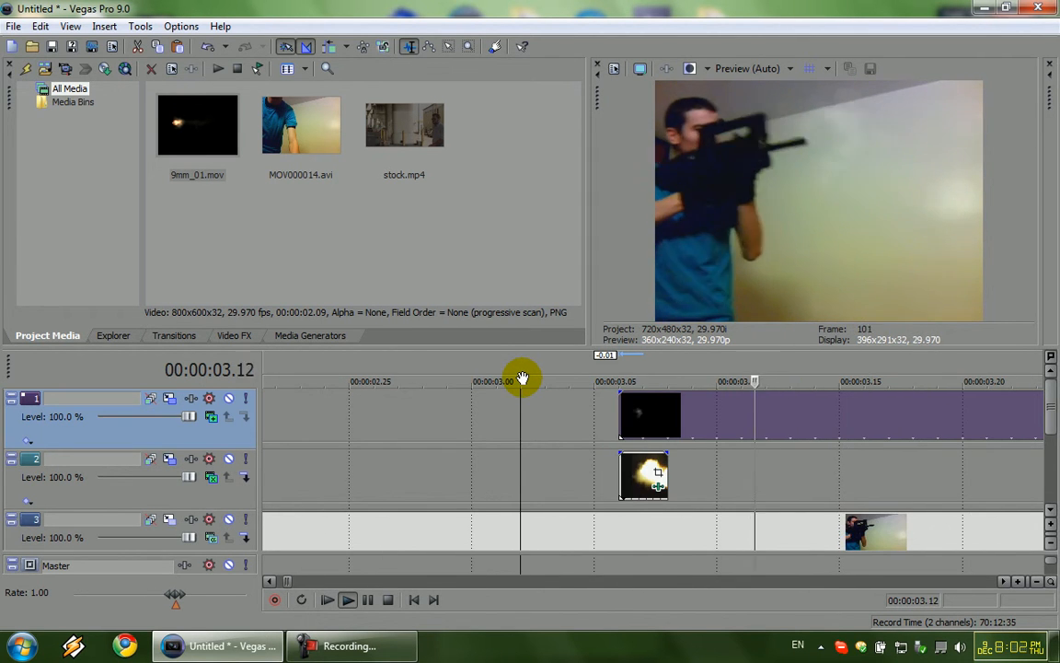
{"action": "key", "text": "space"}
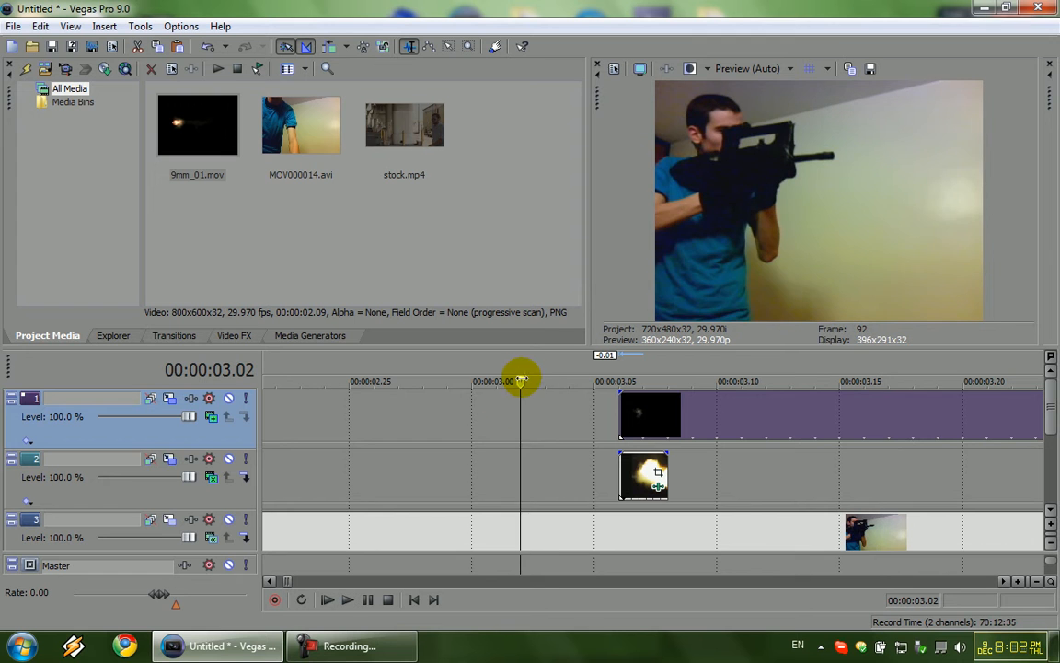
Collapse the smoke and flash tracks (1 and 2) to minimal height.
{"action": "left_click", "coordinate": [11, 398]}
{"action": "left_click", "coordinate": [11, 417]}
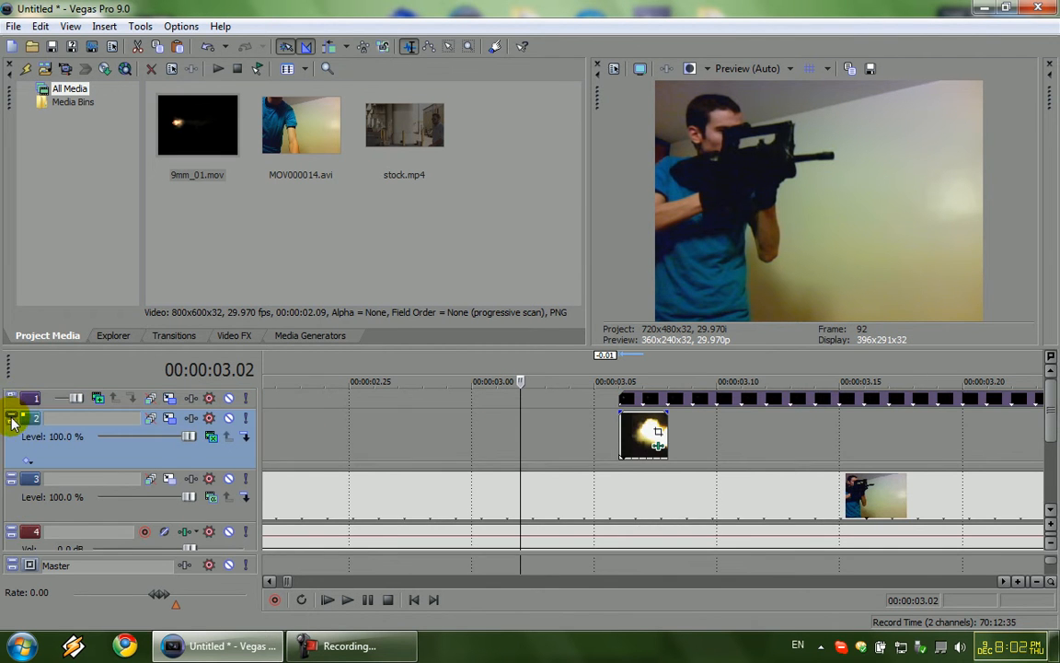
{"action": "left_click", "coordinate": [11, 419]}
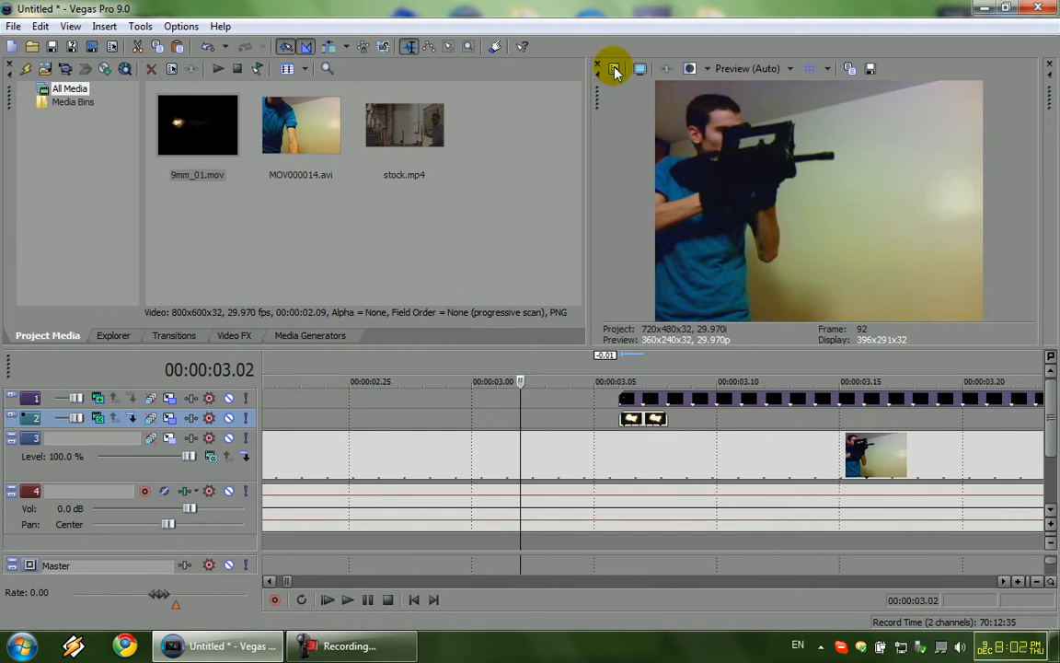
Duplicate the gun footage video track and move one copy above the smoke and flash tracks.
{"action": "right_click", "coordinate": [58, 473]}
{"action": "left_click", "coordinate": [139, 300]}
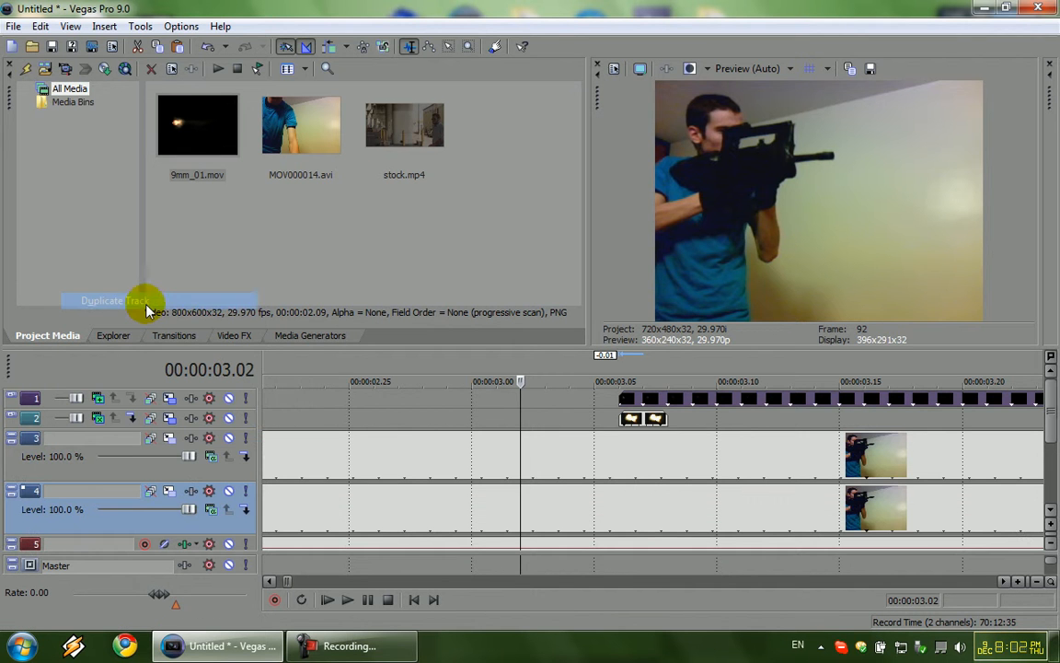
{"action": "left_click", "coordinate": [72, 452]}
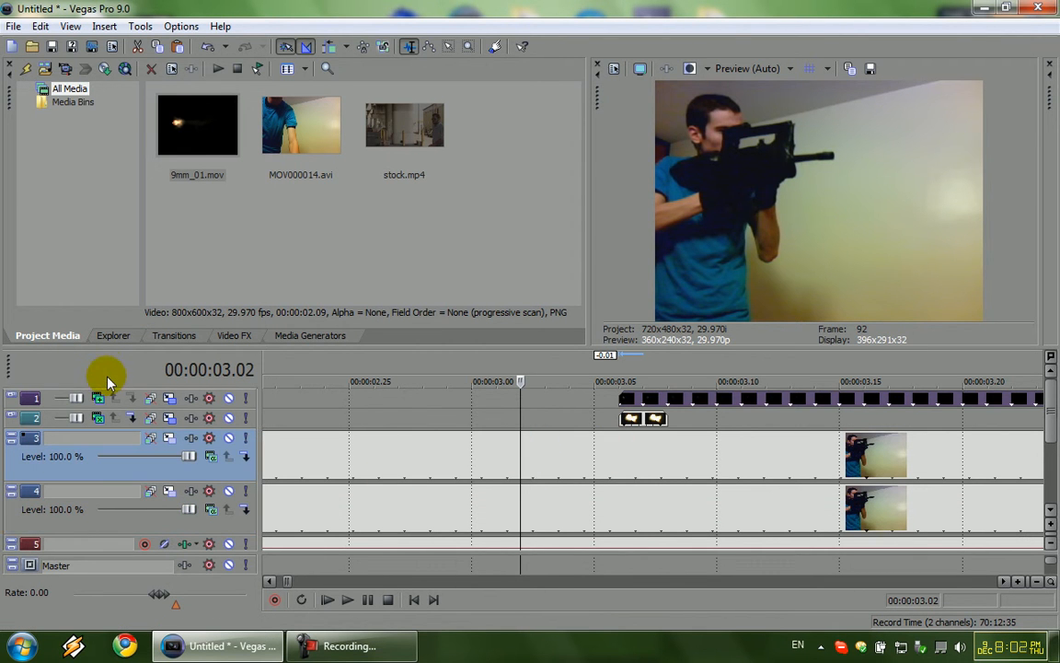
{"action": "left_click_drag", "start_coordinate": [92, 439], "coordinate": [154, 403]}
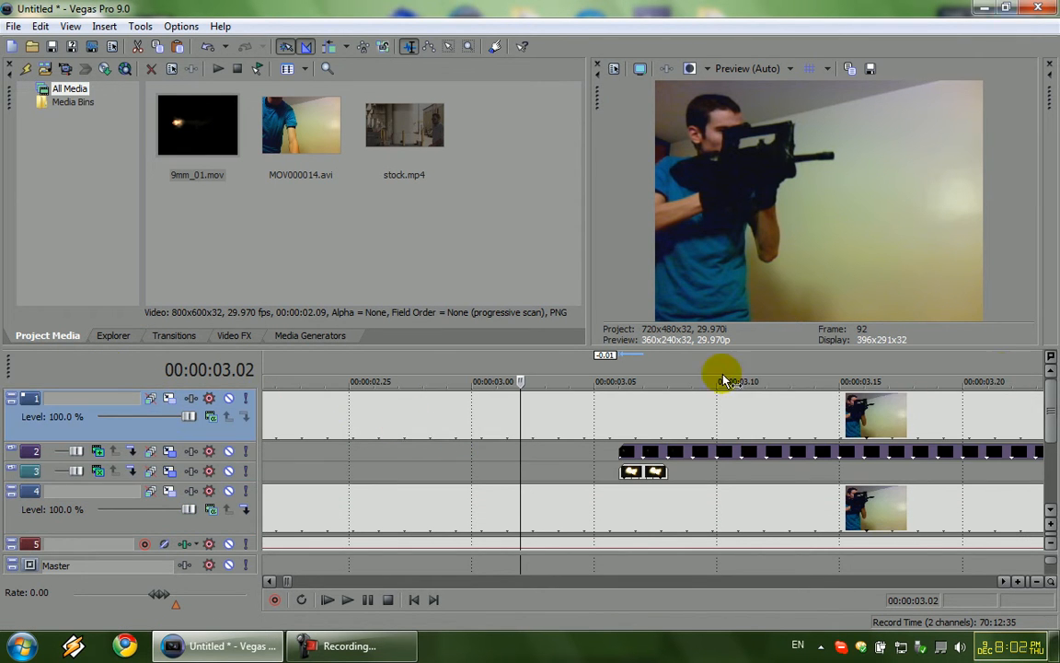
Trim the footage copy on track 1 to run from 00:00:03.02 to 00:00:03.10.
{"action": "left_click_drag", "start_coordinate": [281, 581], "coordinate": [328, 580]}
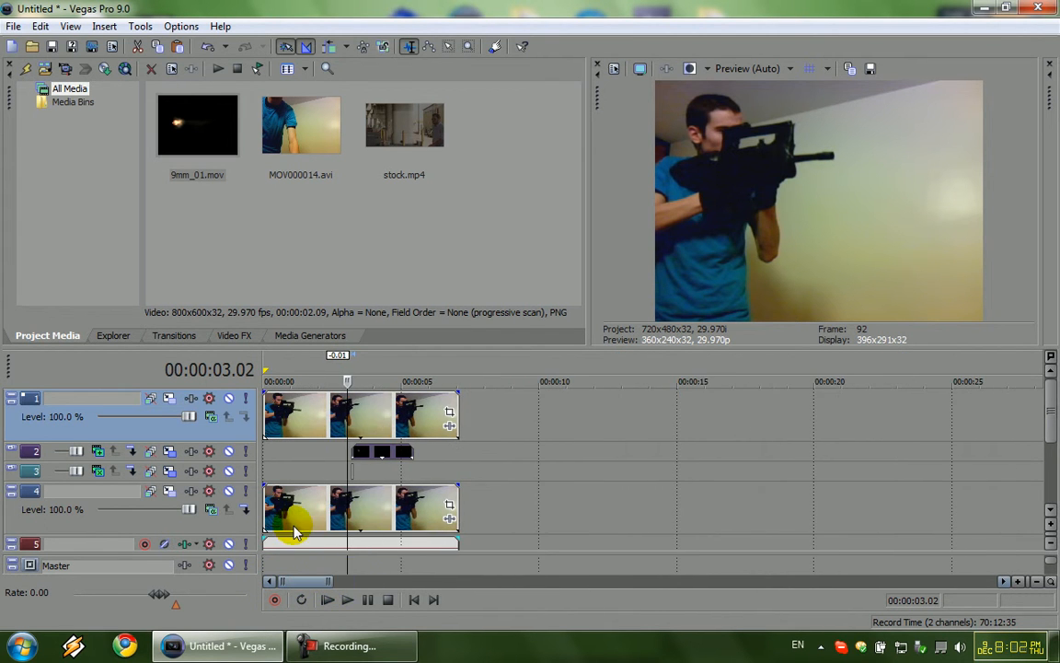
{"action": "left_click_drag", "start_coordinate": [267, 423], "coordinate": [348, 424]}
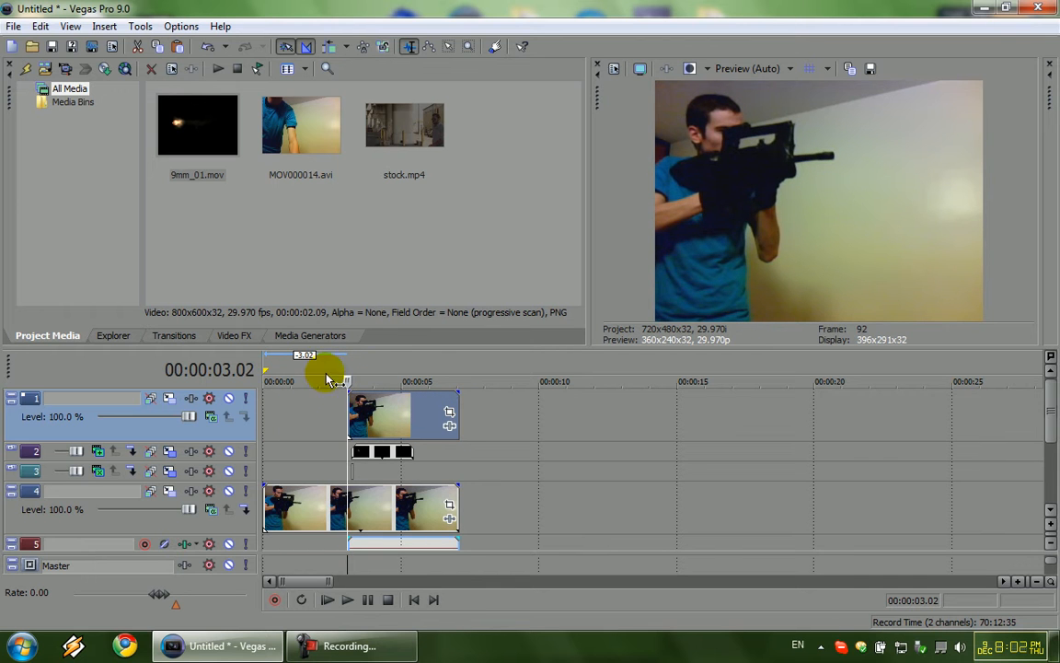
{"action": "key", "text": "Right"}
{"action": "key", "text": "Right"}
{"action": "key", "text": "Right"}
{"action": "key", "text": "Right"}
{"action": "key", "text": "Right"}
{"action": "key", "text": "Right"}
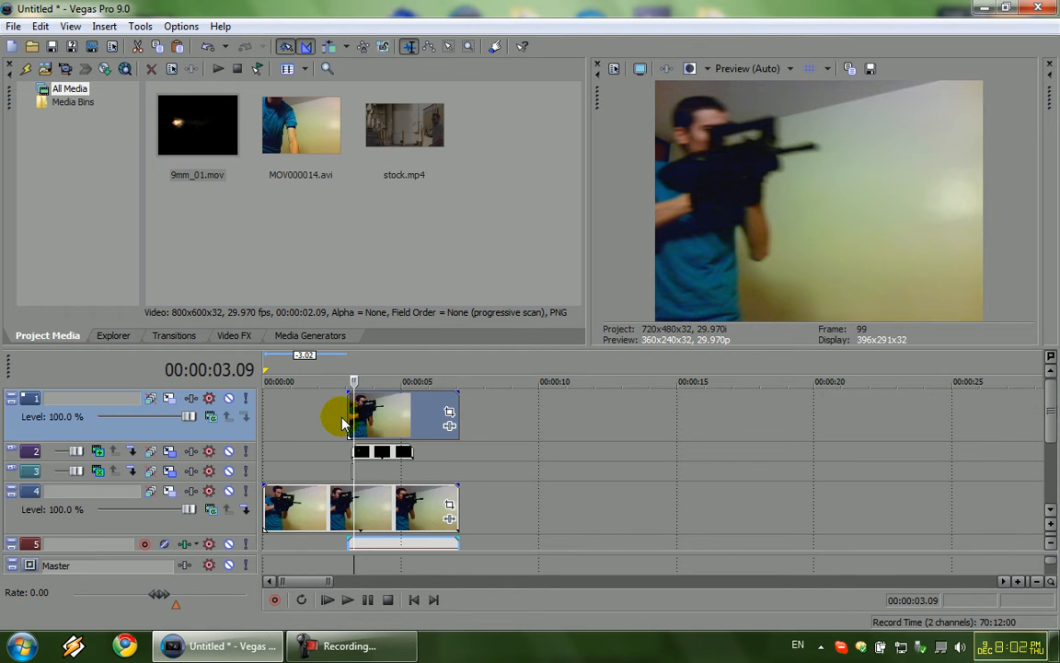
{"action": "key", "text": "Right"}
{"action": "left_click_drag", "start_coordinate": [458, 405], "coordinate": [353, 402]}
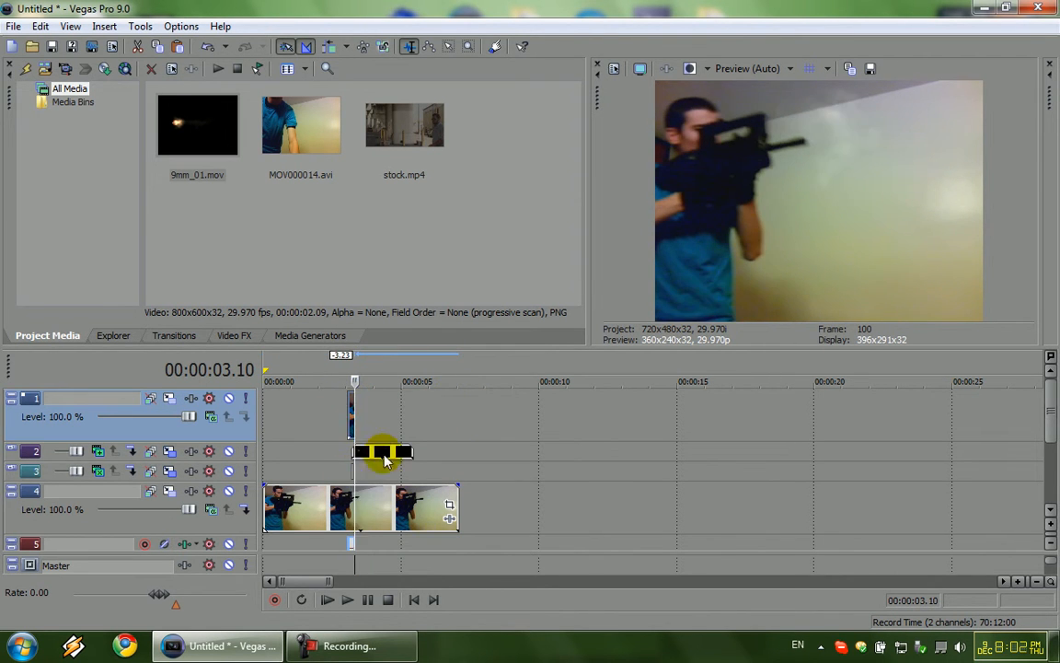
Set track 1's compositing mode to Add and trim the footage copy's start to 00:00:03.06, where the flash begins.
{"action": "scroll", "coordinate": [407, 465], "scroll_direction": "up", "scroll_amount": 10}
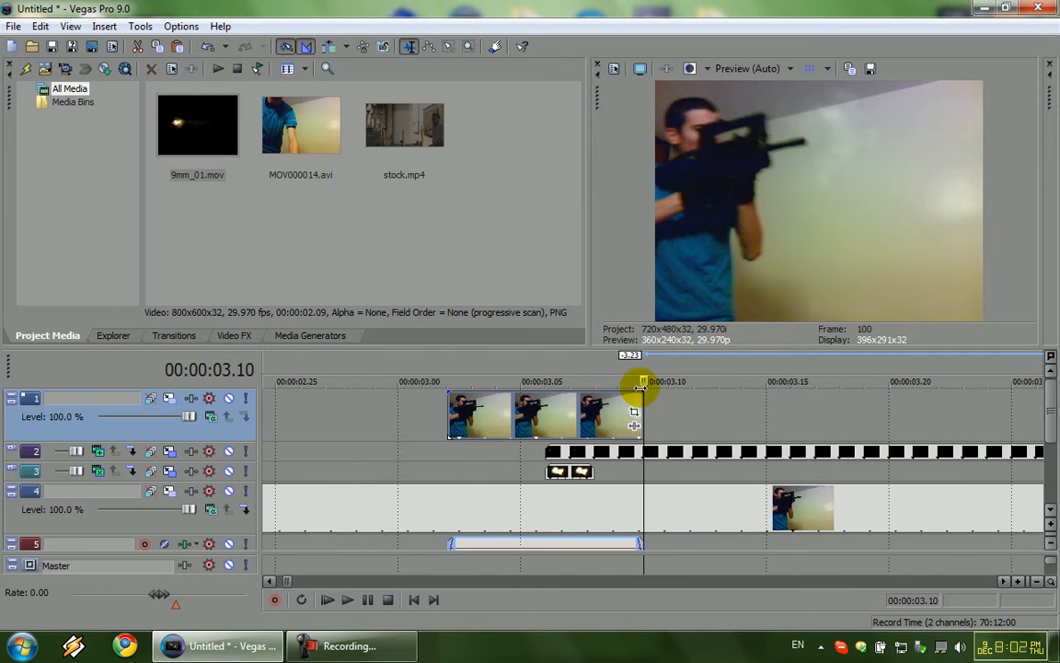
{"action": "mouse_move", "coordinate": [641, 381]}
{"action": "left_mouse_down"}
{"action": "mouse_move", "coordinate": [461, 383]}
{"action": "mouse_move", "coordinate": [435, 400]}
{"action": "left_mouse_up"}
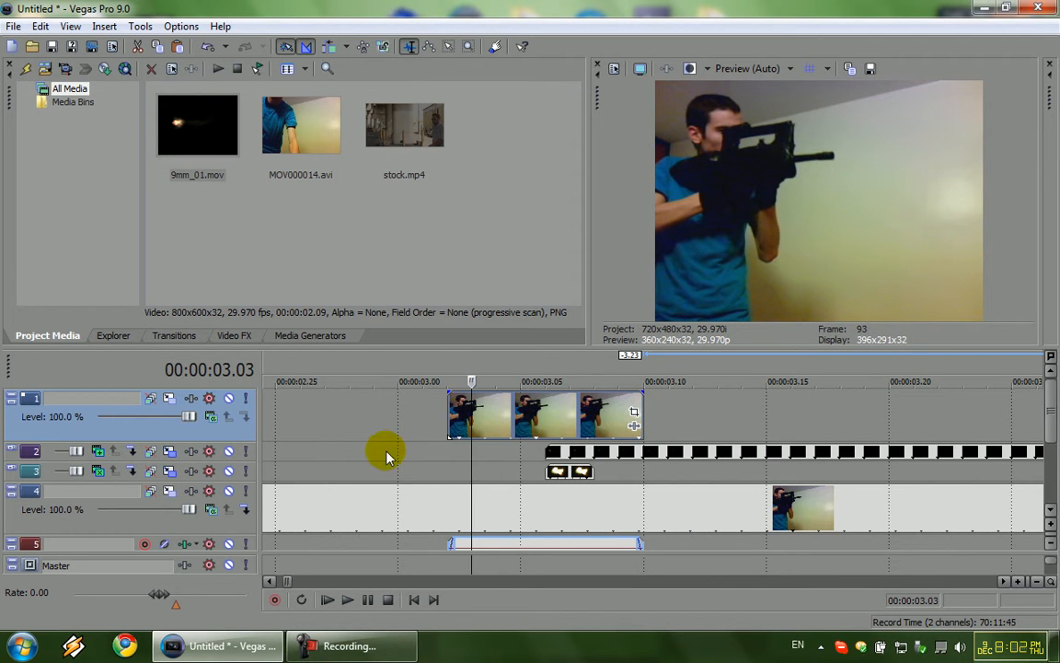
{"action": "left_click", "coordinate": [210, 415]}
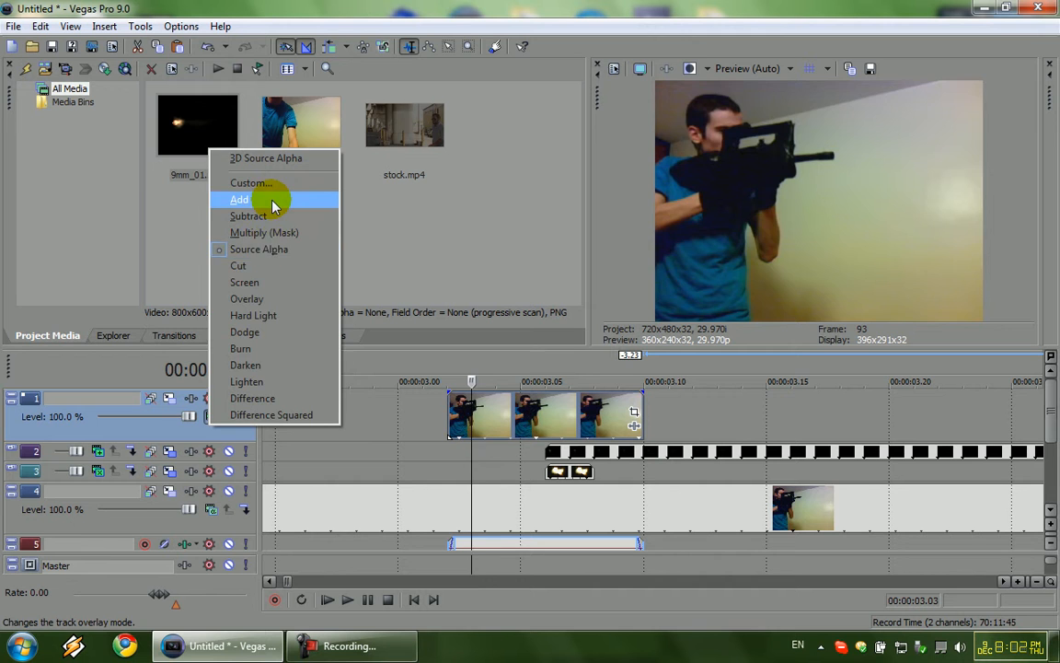
{"action": "left_click", "coordinate": [273, 201]}
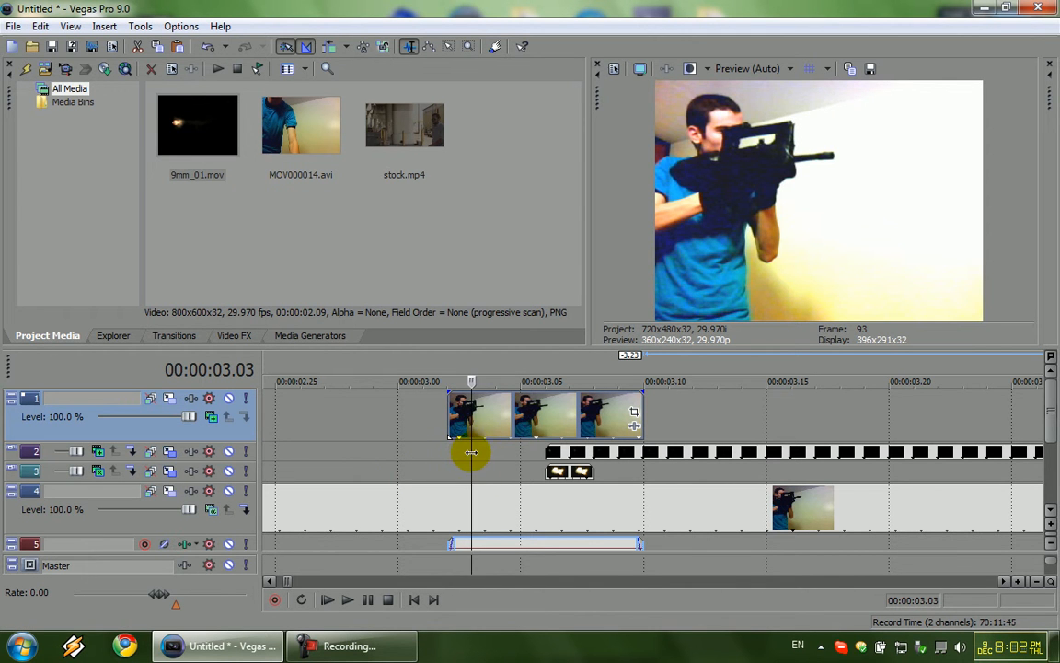
{"action": "left_click", "coordinate": [545, 448]}
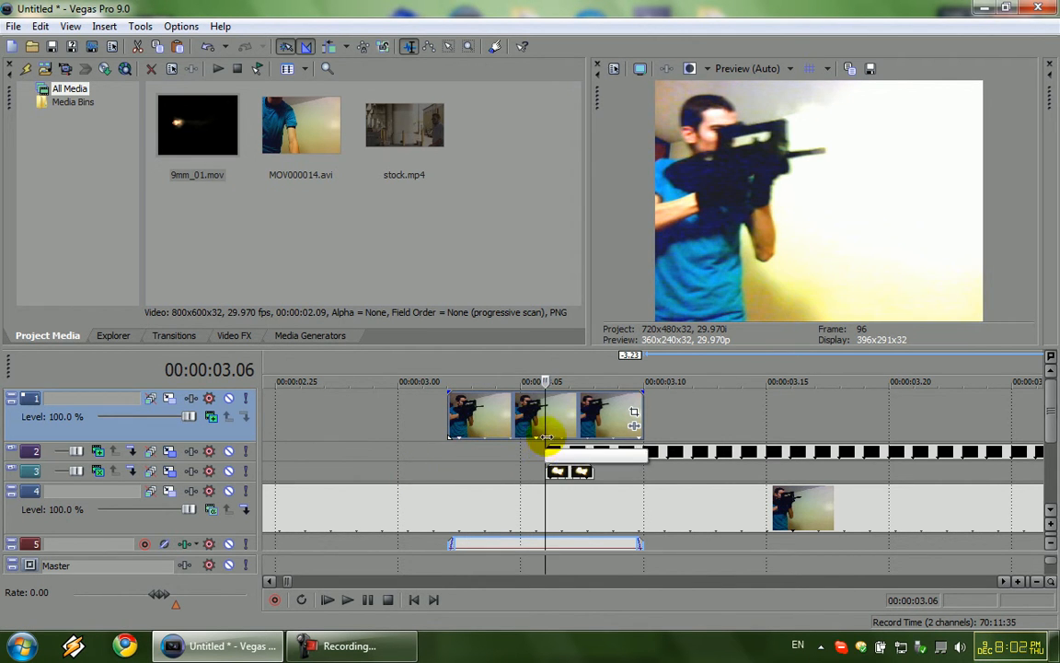
{"action": "left_click_drag", "start_coordinate": [451, 412], "coordinate": [547, 415]}
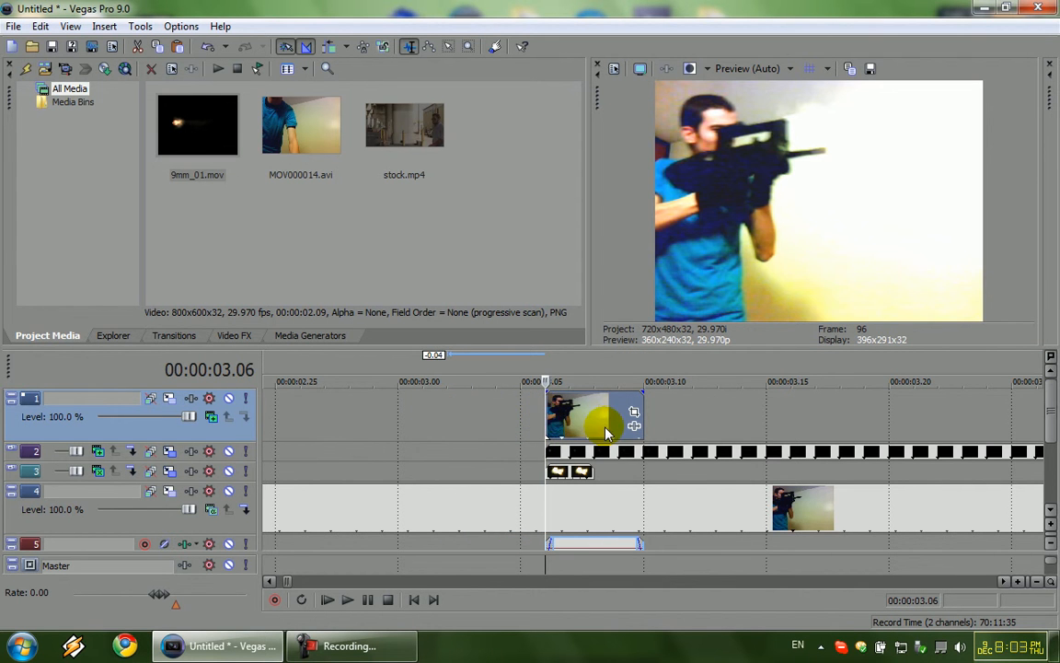
Enable the mask in the footage copy's Event Pan/Crop settings and draw a closed mask around the shooter's hanging forearm.
{"action": "left_click", "coordinate": [633, 414]}
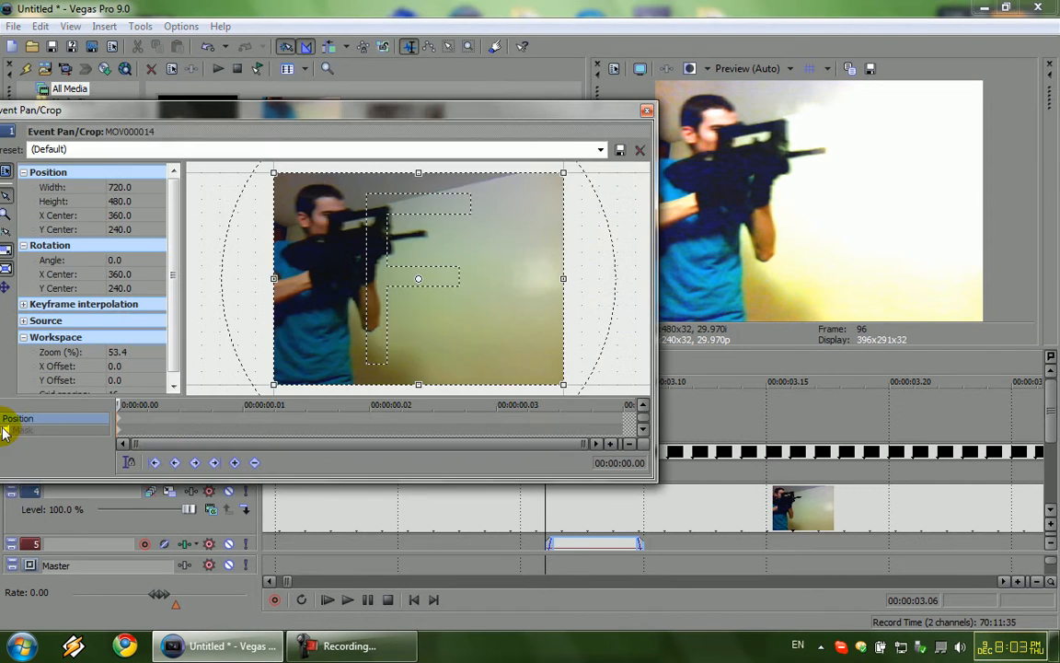
{"action": "left_click_drag", "start_coordinate": [224, 116], "coordinate": [266, 123]}
{"action": "left_click", "coordinate": [45, 433]}
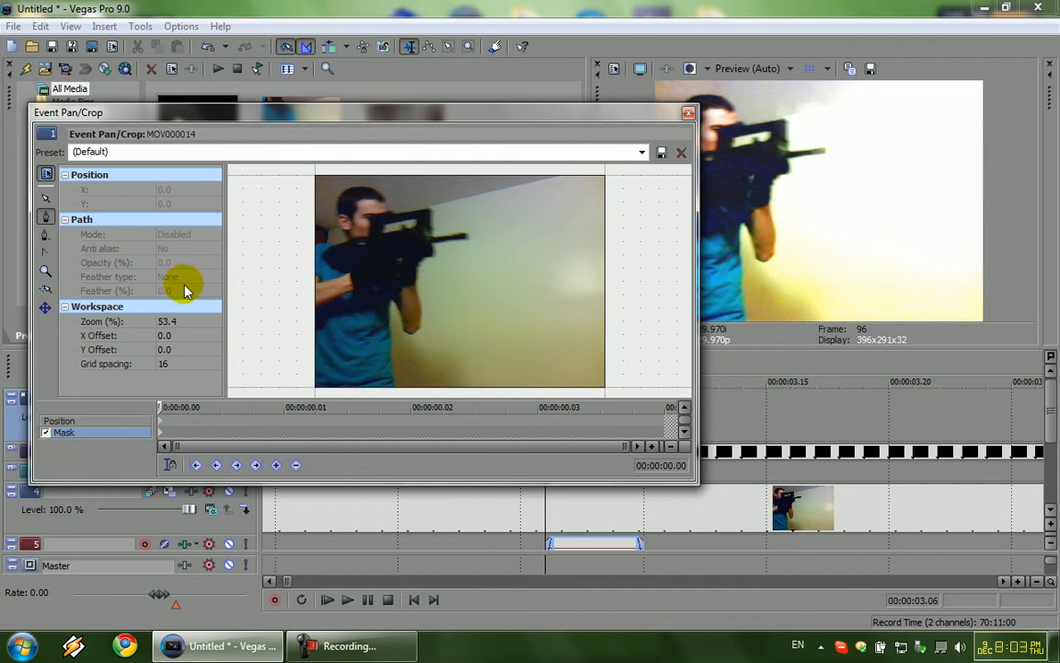
{"action": "left_click", "coordinate": [405, 281]}
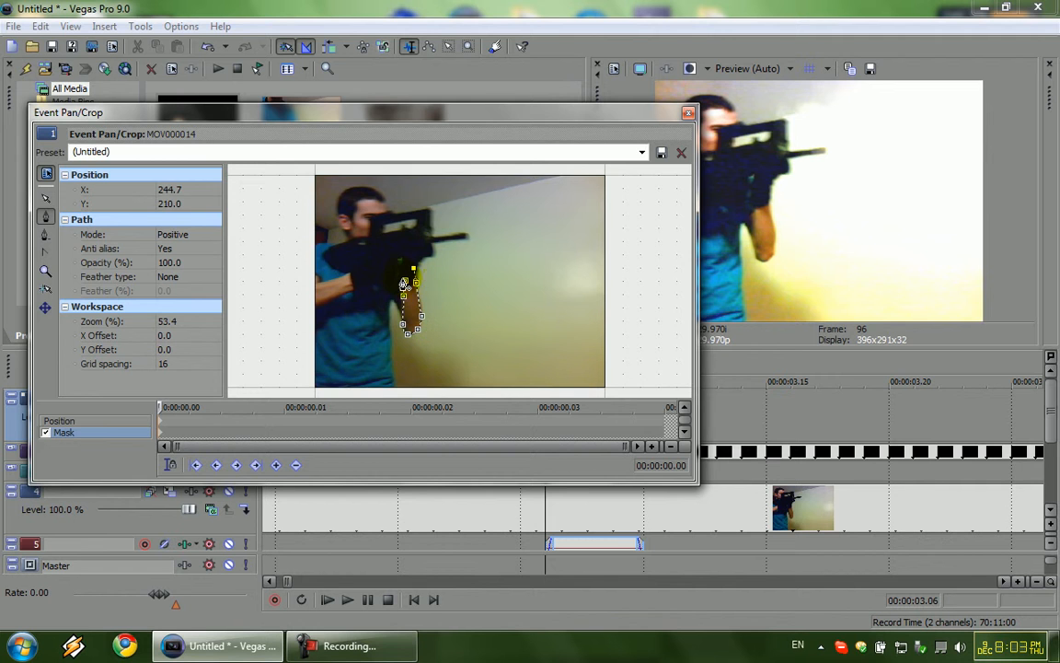
{"action": "left_click", "coordinate": [405, 286]}
Draw a second closed mask around the front of the shooter's blue shirt, down past the frame's lower edge.
{"action": "left_click", "coordinate": [341, 350]}
{"action": "left_click", "coordinate": [342, 366]}
{"action": "left_click", "coordinate": [346, 380]}
{"action": "left_click", "coordinate": [356, 395]}
{"action": "left_click", "coordinate": [392, 384]}
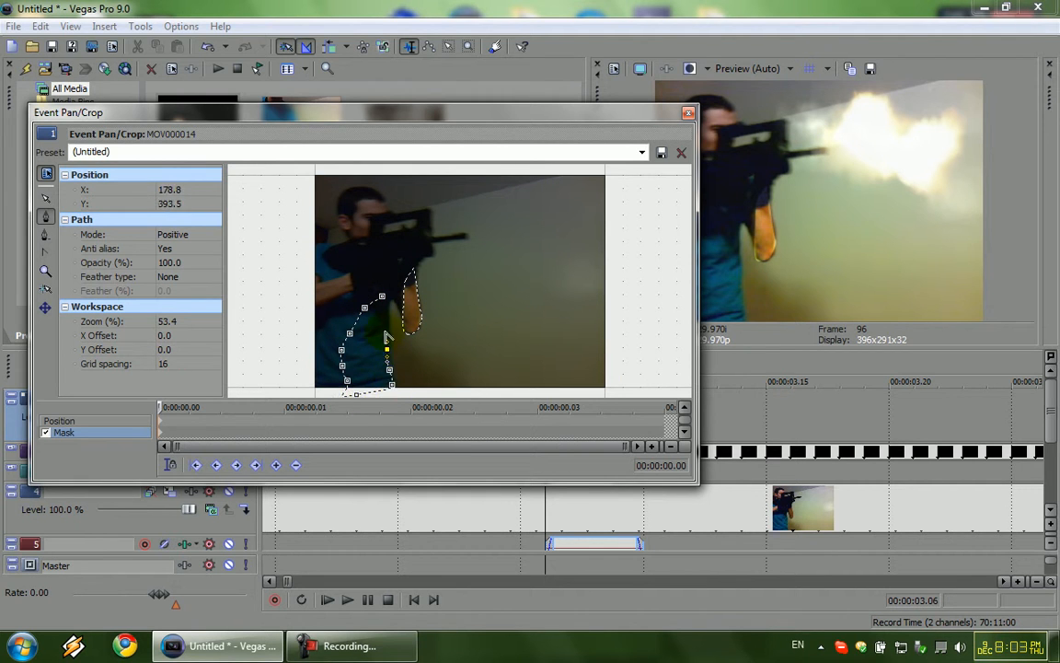
{"action": "left_click", "coordinate": [383, 297]}
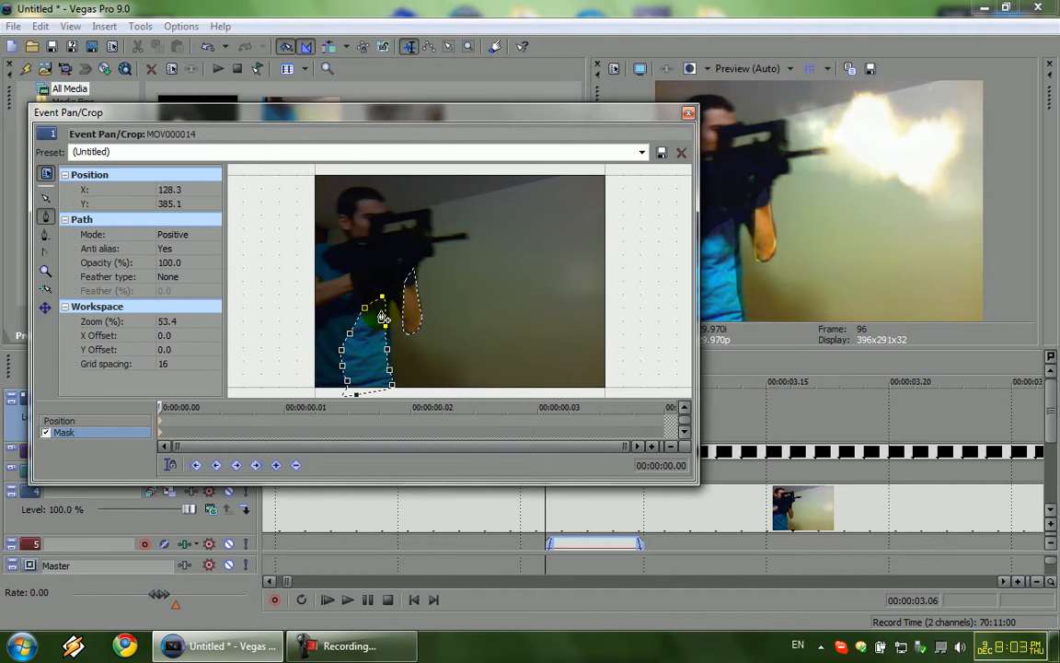
Draw a closed mask around the lit part of the shooter's face and uncover the preview.
{"action": "left_click", "coordinate": [384, 211]}
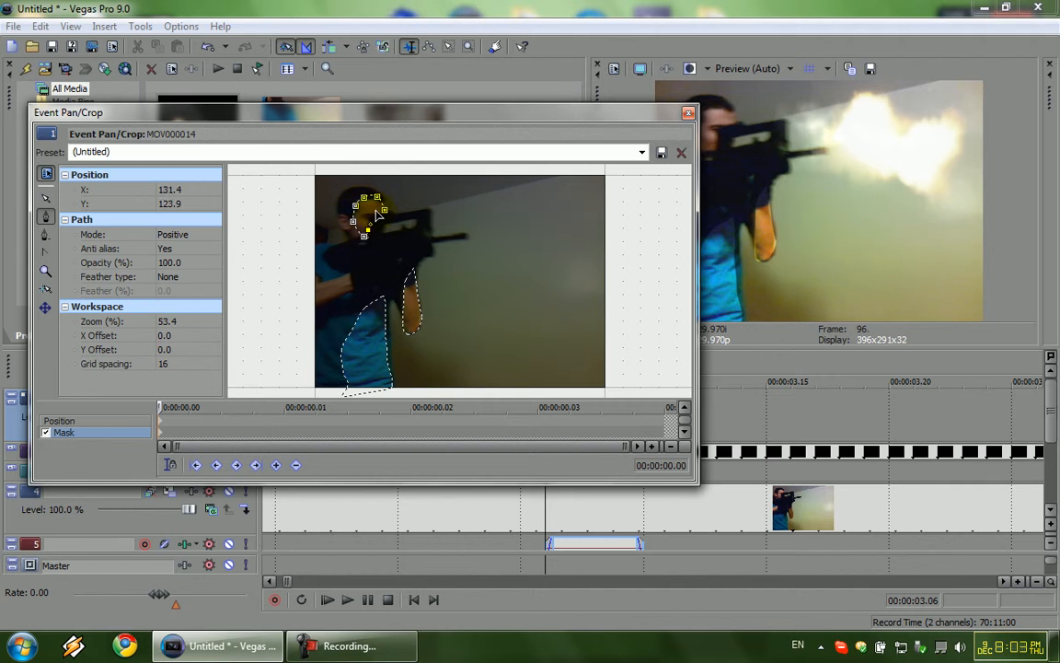
{"action": "left_click", "coordinate": [385, 210]}
{"action": "left_click_drag", "start_coordinate": [473, 114], "coordinate": [322, 145]}
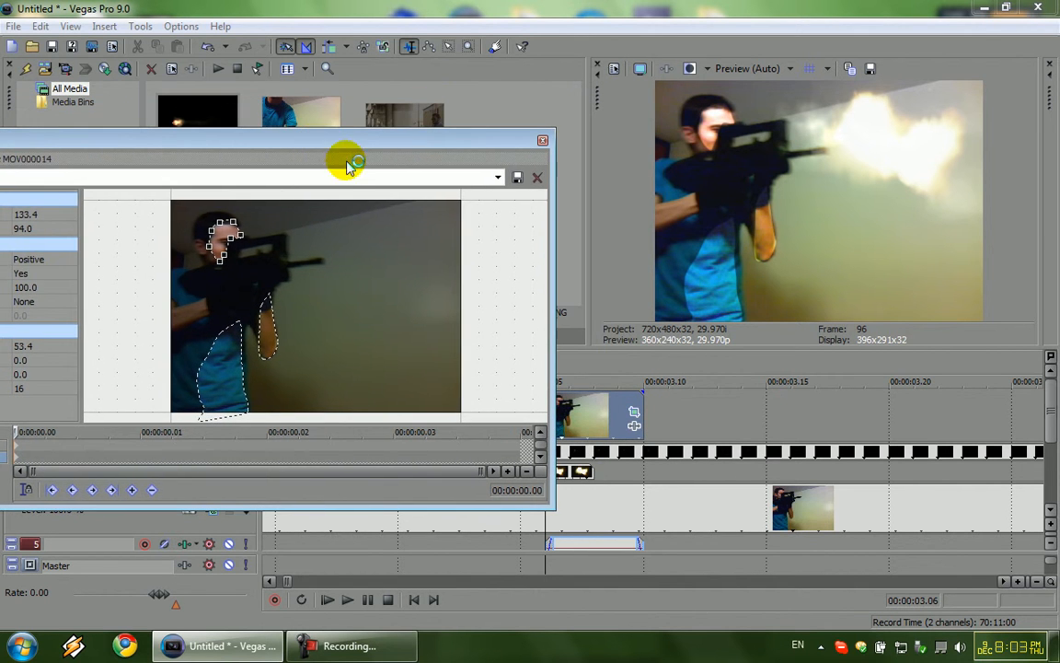
Draw a large closed mask over the wall around the gun's muzzle, extending beyond the frame's upper and far edges.
{"action": "left_click", "coordinate": [333, 215]}
{"action": "left_click", "coordinate": [348, 191]}
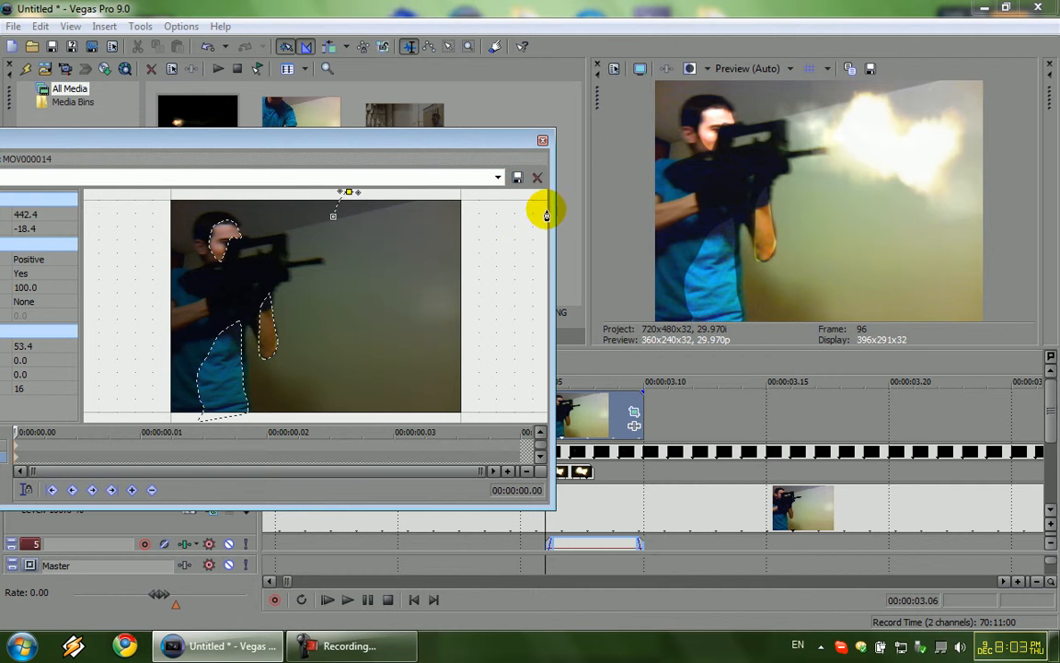
{"action": "left_click", "coordinate": [516, 220]}
{"action": "left_click", "coordinate": [536, 237]}
{"action": "left_click", "coordinate": [534, 272]}
{"action": "left_click", "coordinate": [537, 305]}
{"action": "left_click", "coordinate": [507, 335]}
{"action": "left_click", "coordinate": [457, 360]}
{"action": "left_click", "coordinate": [337, 346]}
{"action": "left_click", "coordinate": [311, 334]}
{"action": "left_click", "coordinate": [322, 228]}
{"action": "left_click", "coordinate": [332, 224]}
{"action": "left_click_drag", "start_coordinate": [398, 140], "coordinate": [460, 130]}
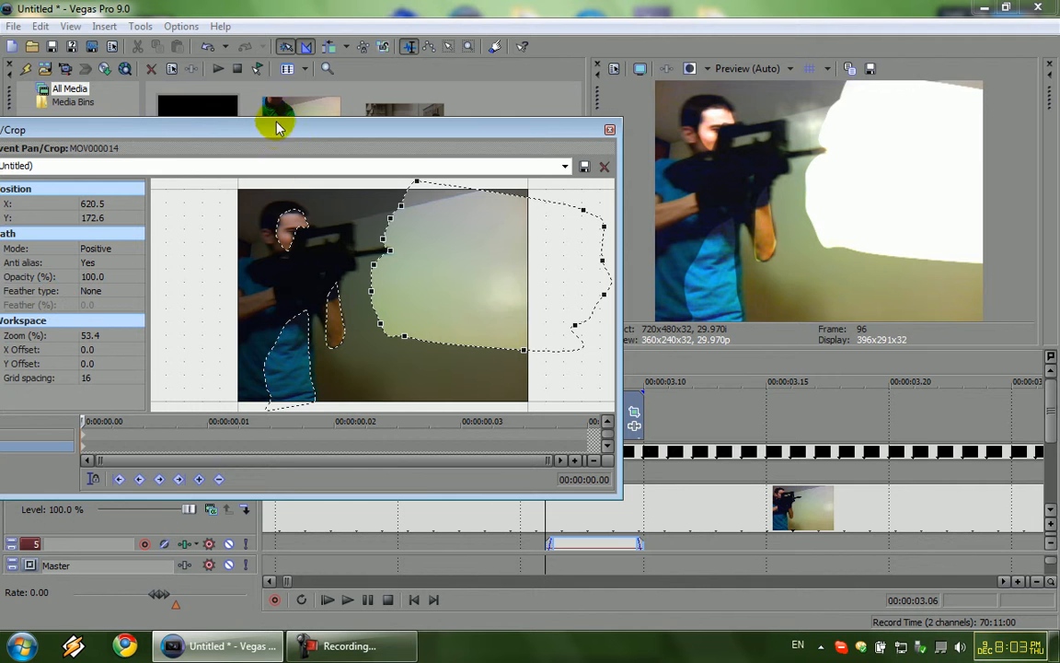
Feather the wall mask in both directions by 50% and lower its opacity to 22.5%.
{"action": "left_click_drag", "start_coordinate": [249, 129], "coordinate": [258, 129]}
{"action": "left_click", "coordinate": [138, 292]}
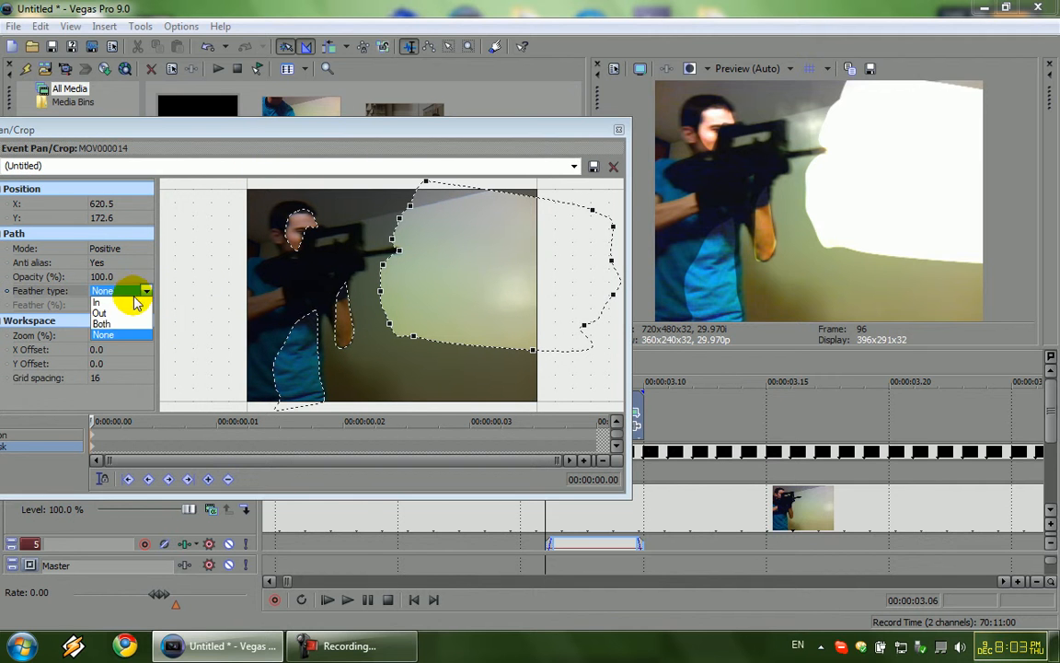
{"action": "left_click", "coordinate": [106, 328]}
{"action": "left_click", "coordinate": [144, 309]}
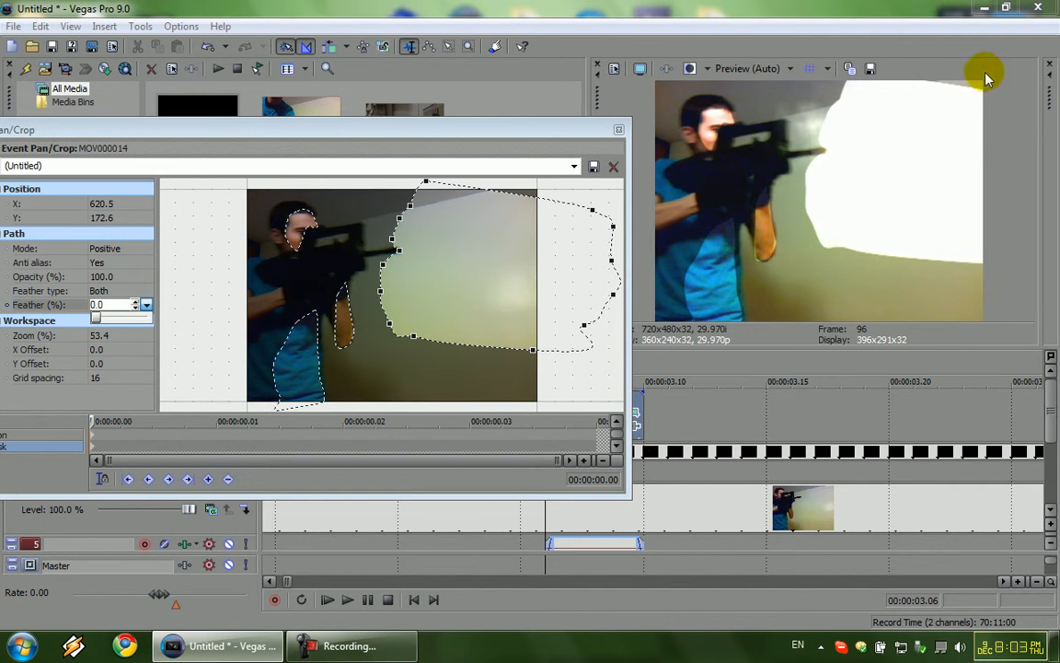
{"action": "left_click_drag", "start_coordinate": [96, 318], "coordinate": [161, 314]}
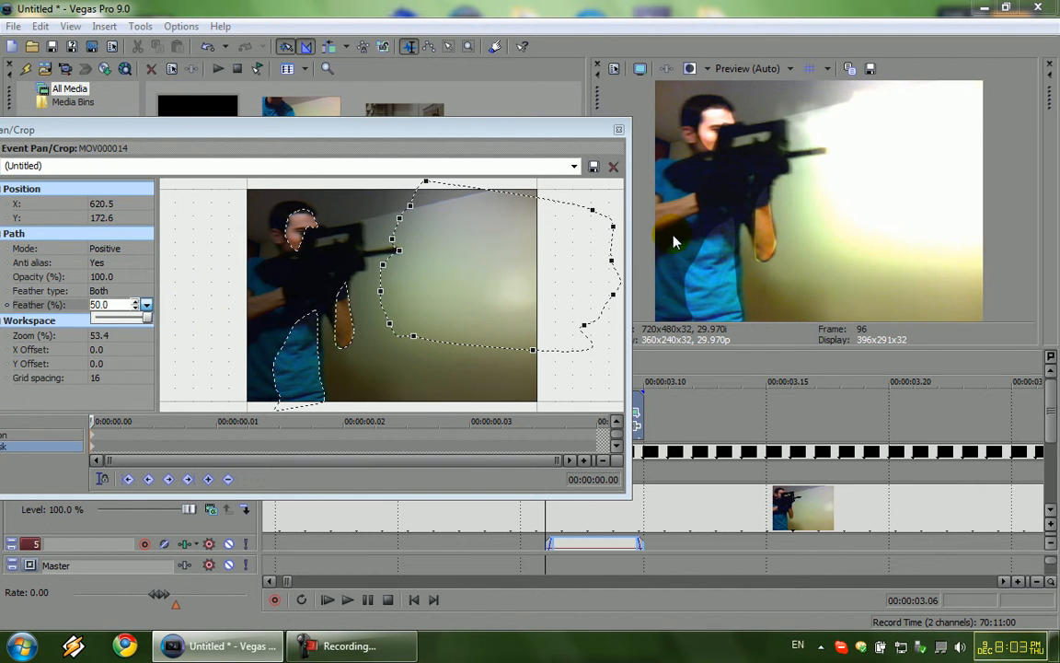
{"action": "left_click", "coordinate": [140, 276]}
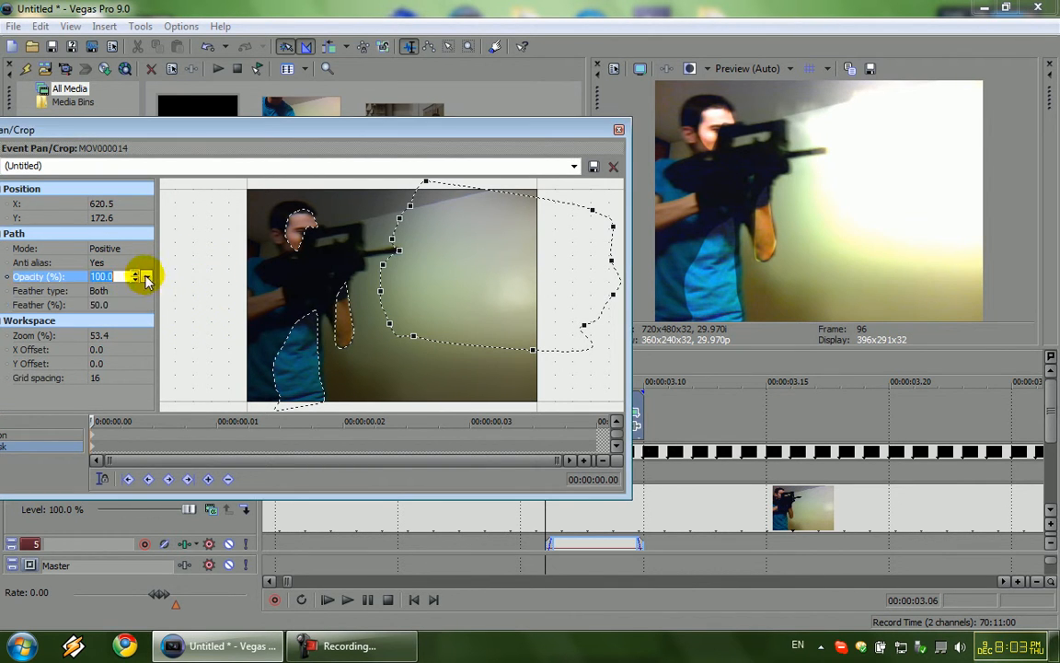
{"action": "left_click_drag", "start_coordinate": [142, 289], "coordinate": [112, 293]}
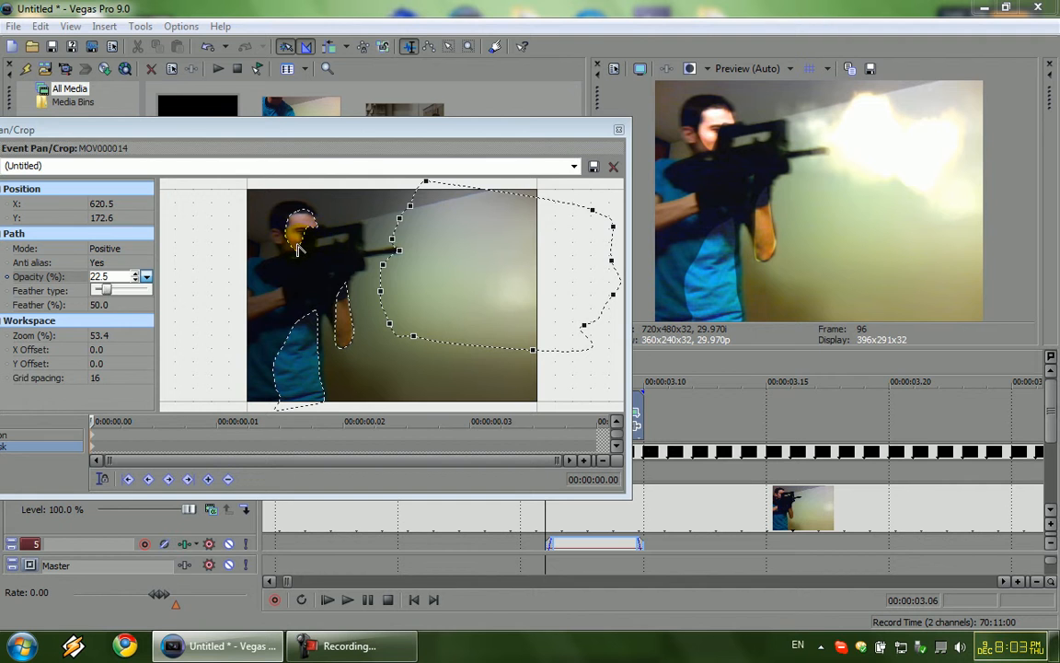
Feather the shooter's face mask in both directions by 2.4%, undoing the stray mask point added on the forearm.
{"action": "left_click", "coordinate": [298, 249]}
{"action": "left_click", "coordinate": [130, 290]}
{"action": "left_click", "coordinate": [127, 318]}
{"action": "left_click", "coordinate": [129, 304]}
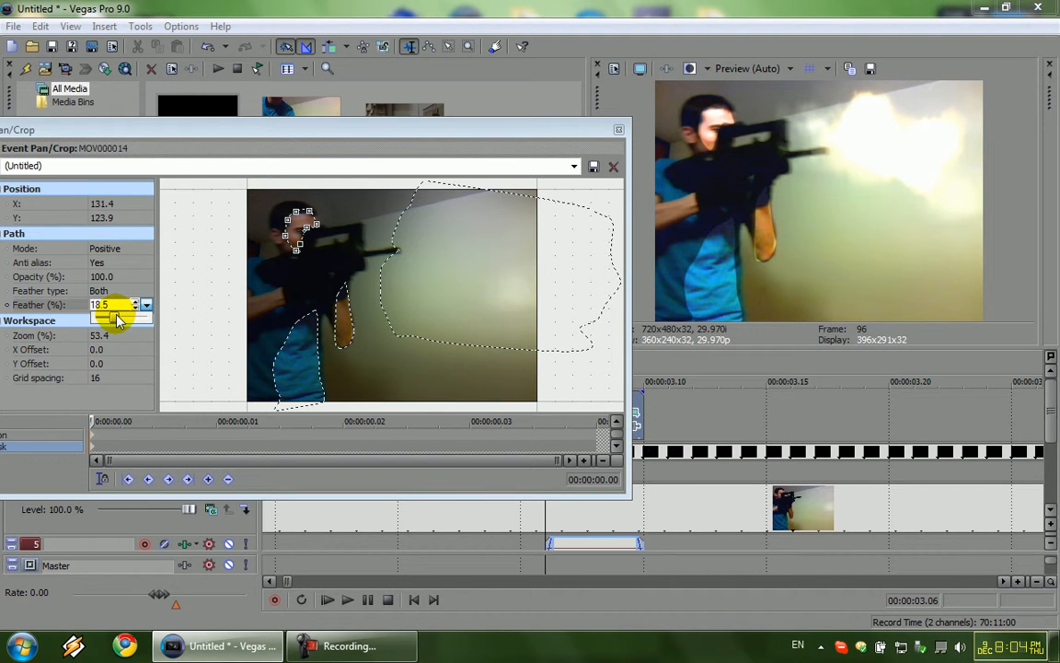
{"action": "left_click_drag", "start_coordinate": [104, 317], "coordinate": [96, 317]}
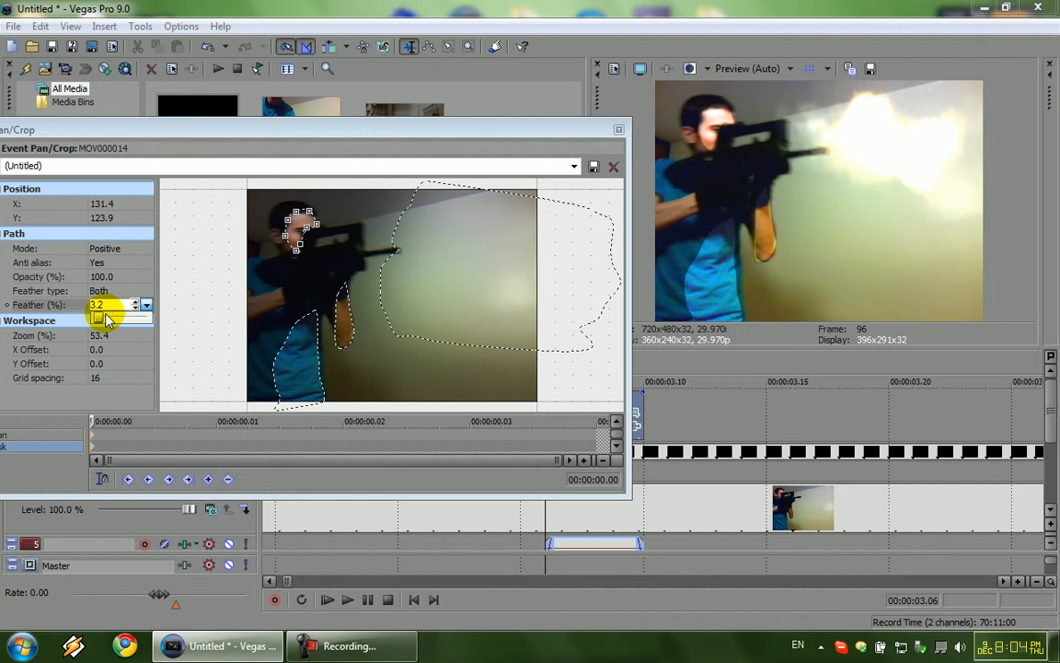
{"action": "left_click_drag", "start_coordinate": [105, 317], "coordinate": [109, 318]}
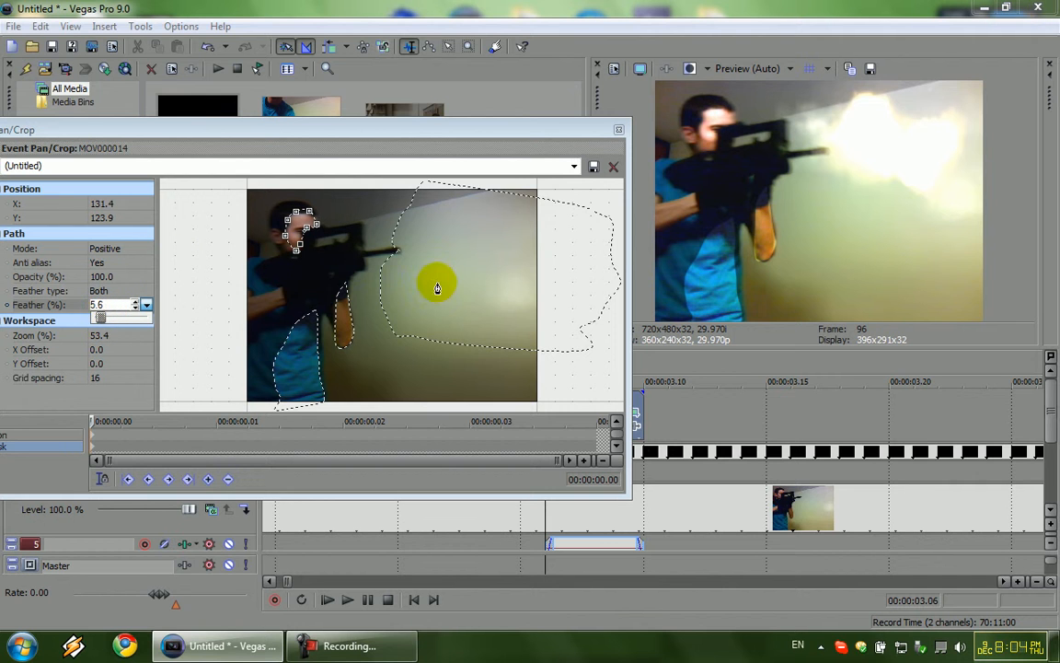
{"action": "left_click", "coordinate": [345, 329]}
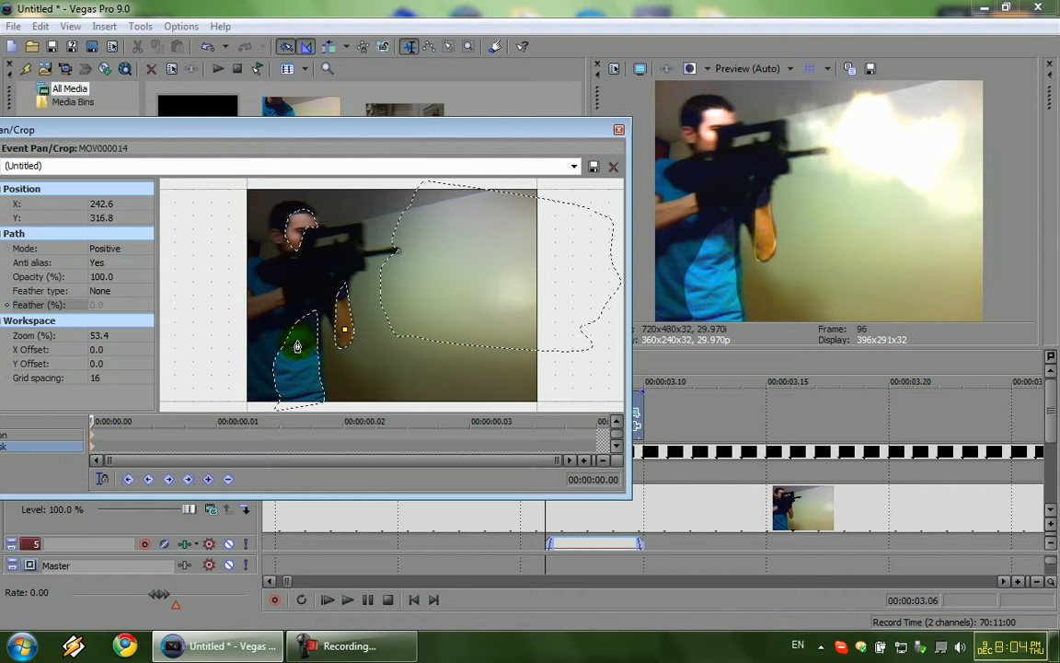
{"action": "key", "text": "ctrl+z"}
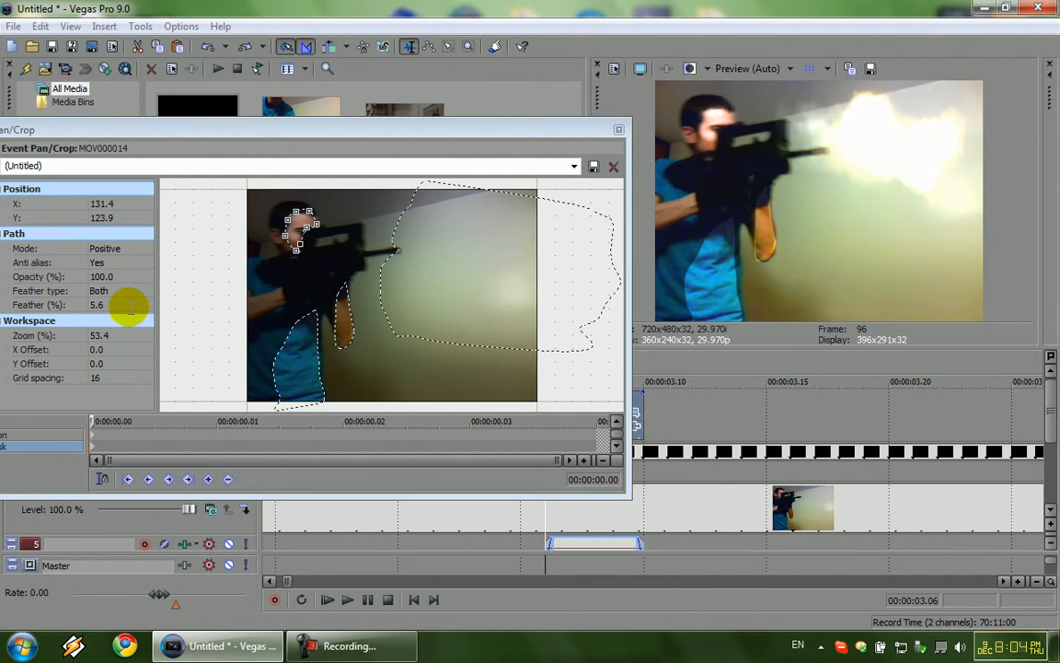
{"action": "left_click", "coordinate": [136, 305]}
{"action": "left_click", "coordinate": [147, 305]}
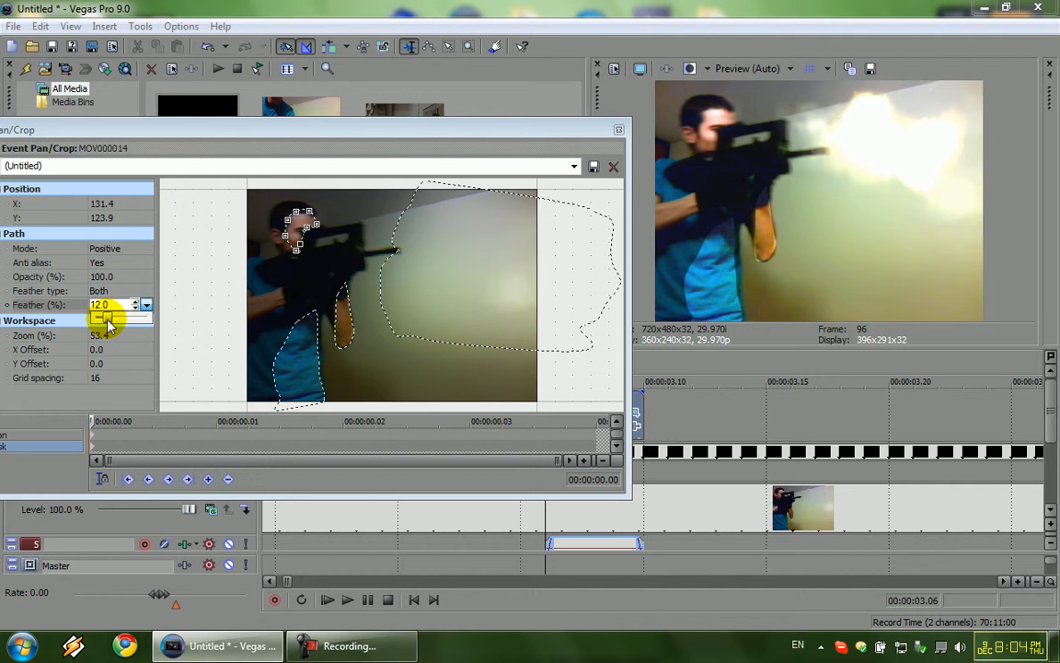
{"action": "left_click_drag", "start_coordinate": [103, 320], "coordinate": [100, 322]}
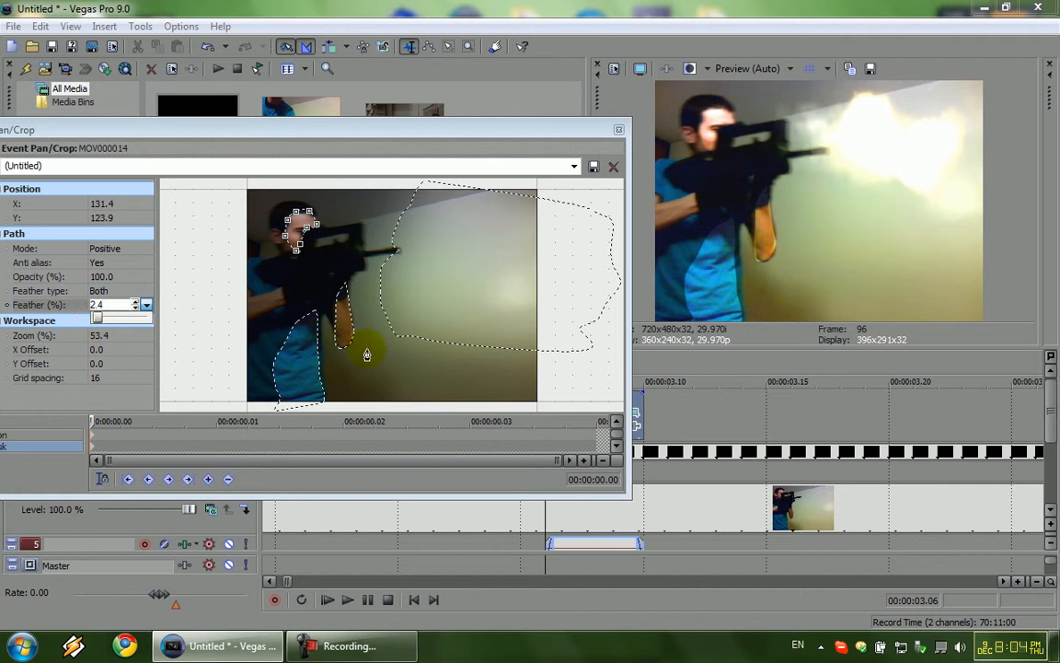
Feather the hanging forearm's mask in both directions by 4.8%.
{"action": "left_click", "coordinate": [337, 344]}
{"action": "left_click", "coordinate": [125, 290]}
{"action": "left_click", "coordinate": [123, 323]}
{"action": "left_click", "coordinate": [145, 304]}
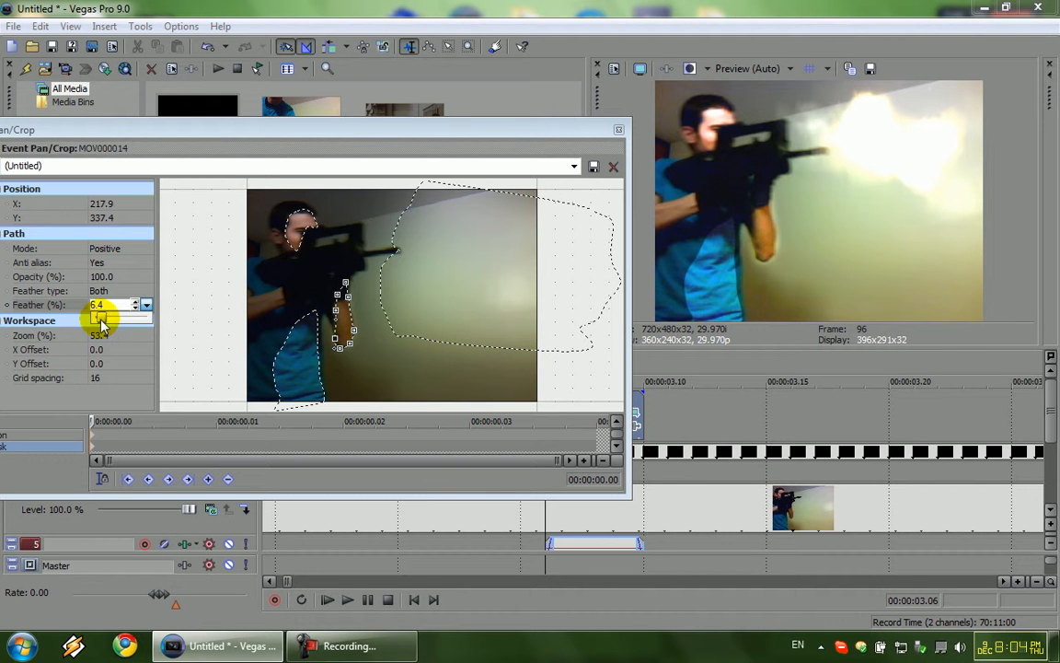
Feather the blue shirt's mask in both directions by 8.8% and close the Event Pan/Crop settings.
{"action": "left_click", "coordinate": [324, 400]}
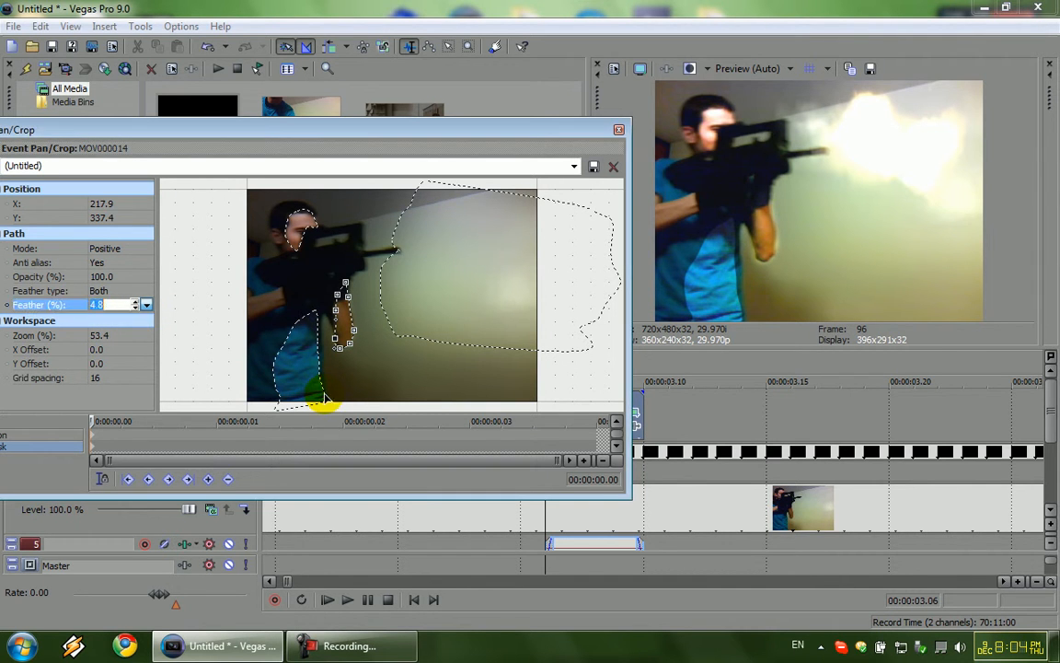
{"action": "left_click", "coordinate": [142, 290]}
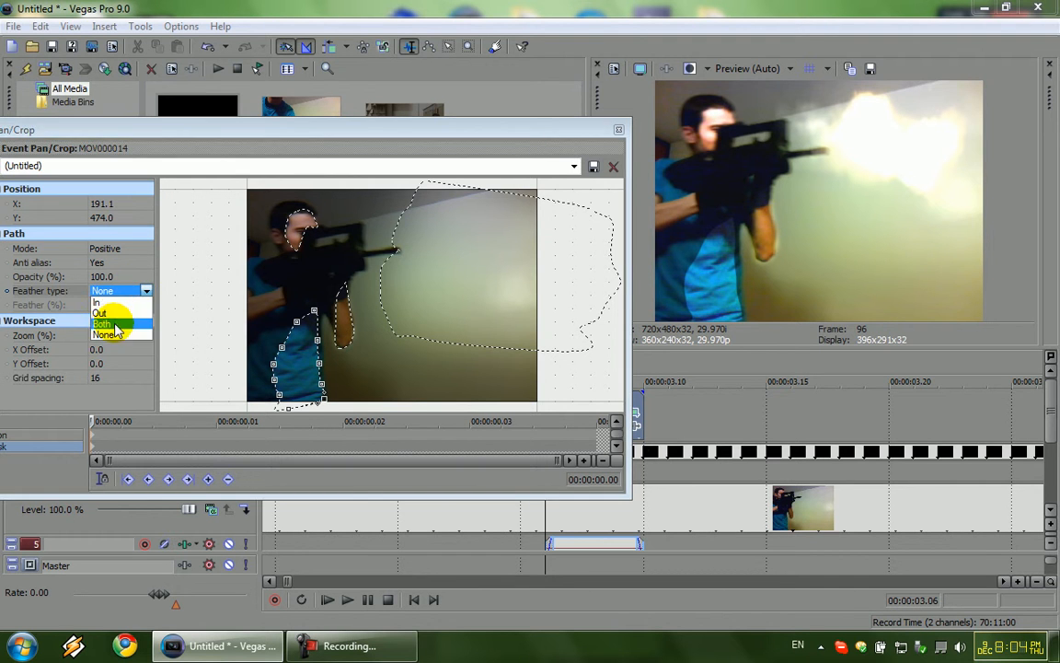
{"action": "left_click", "coordinate": [103, 324]}
{"action": "left_click", "coordinate": [143, 305]}
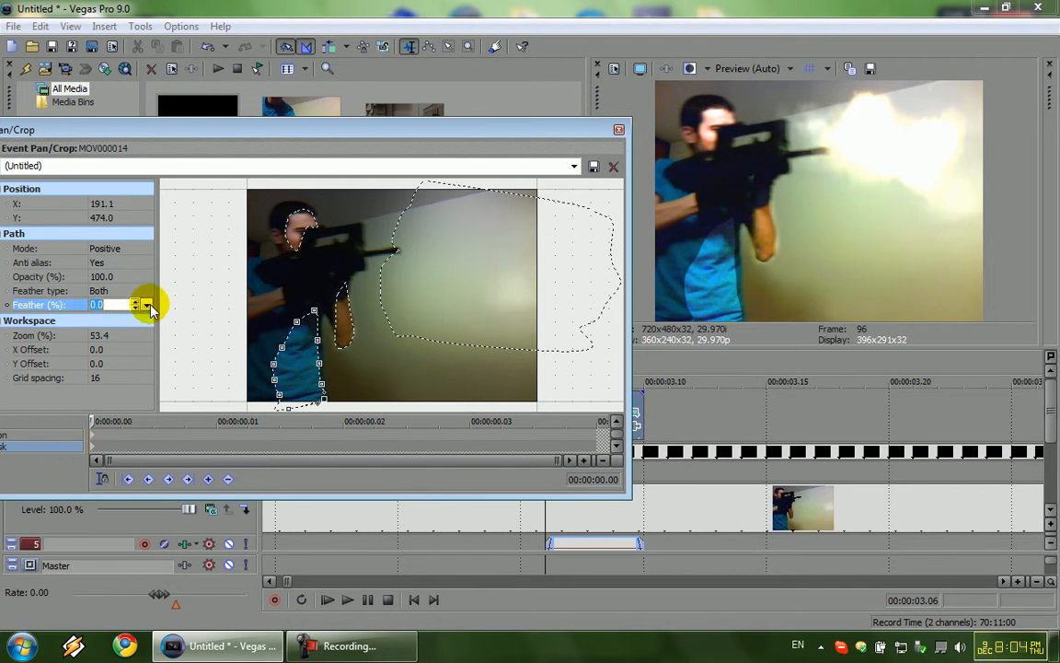
{"action": "left_click", "coordinate": [144, 307]}
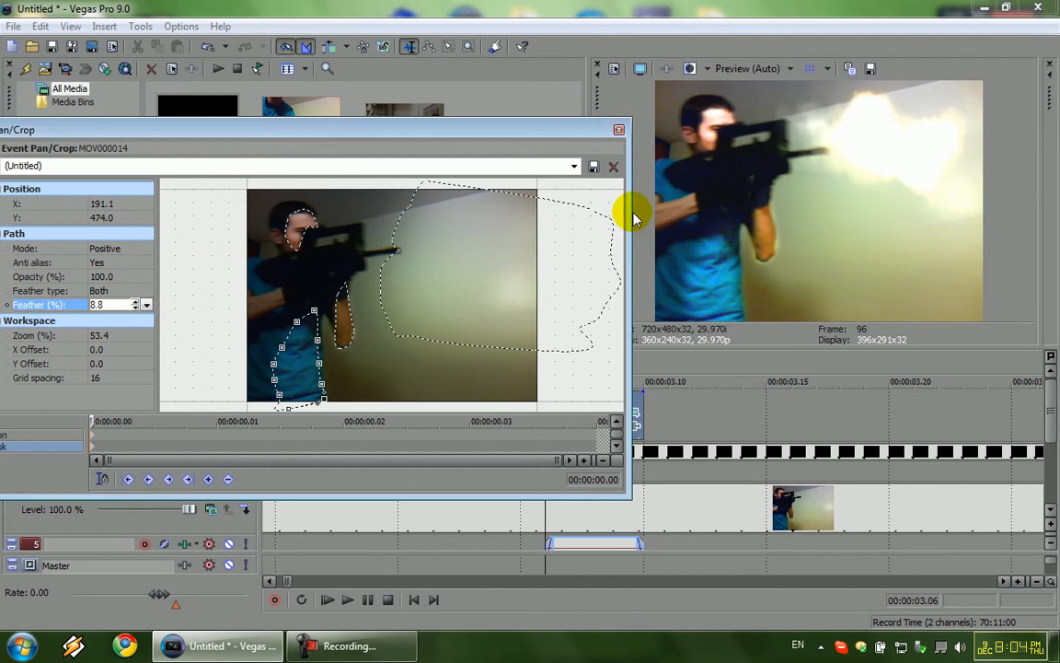
{"action": "left_click", "coordinate": [619, 130]}
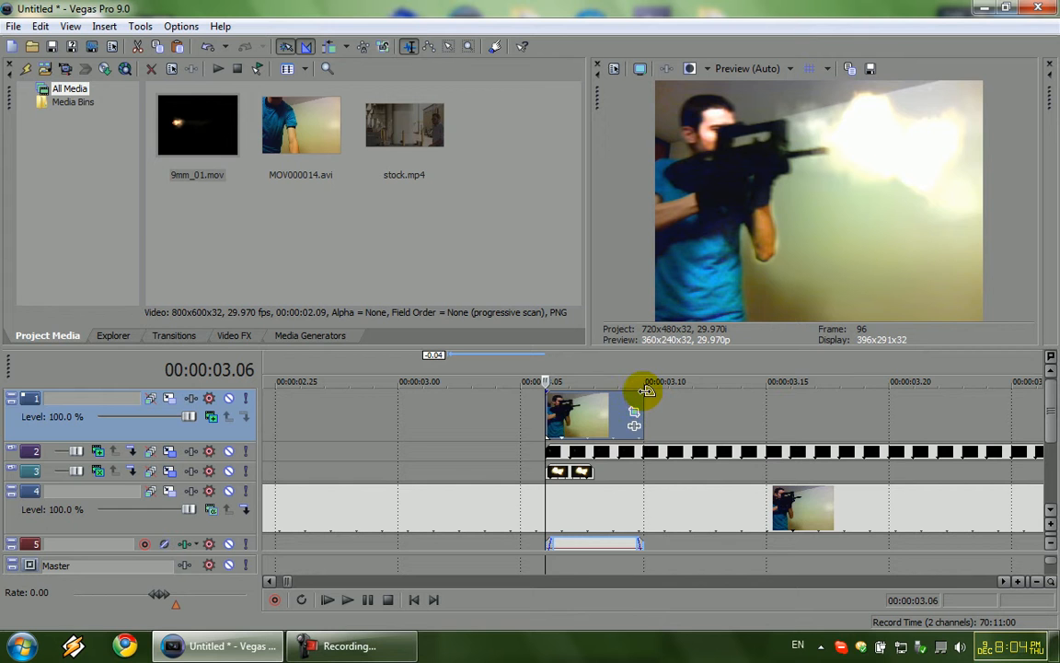
Add a fade-out across the whole length of the masked footage copy and play the flash section to check it.
{"action": "left_click_drag", "start_coordinate": [614, 394], "coordinate": [549, 387]}
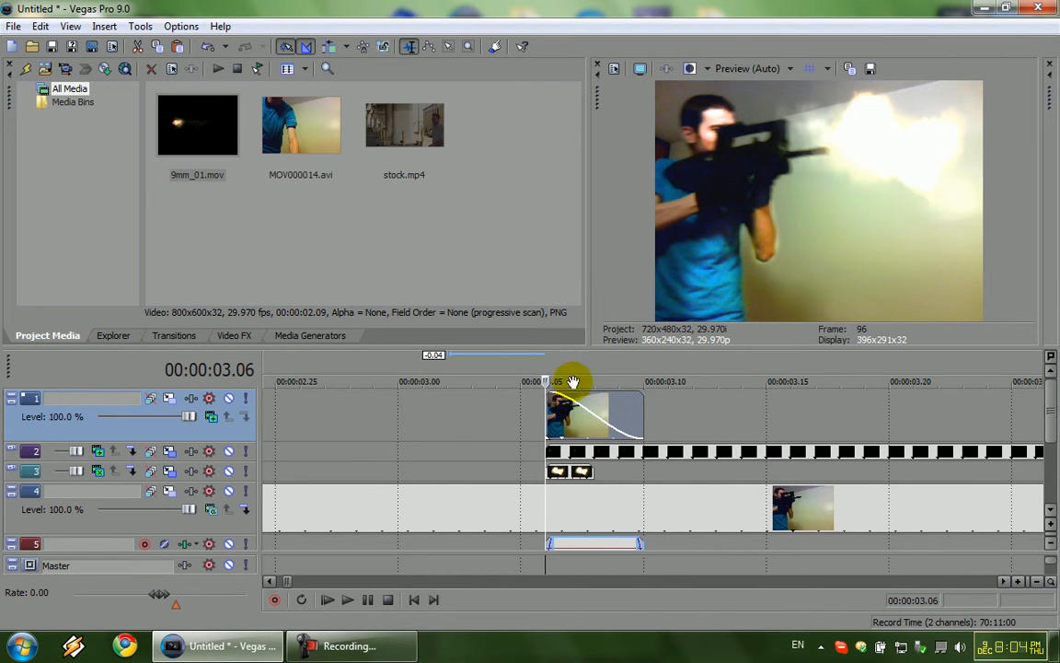
{"action": "left_click_drag", "start_coordinate": [549, 379], "coordinate": [466, 380]}
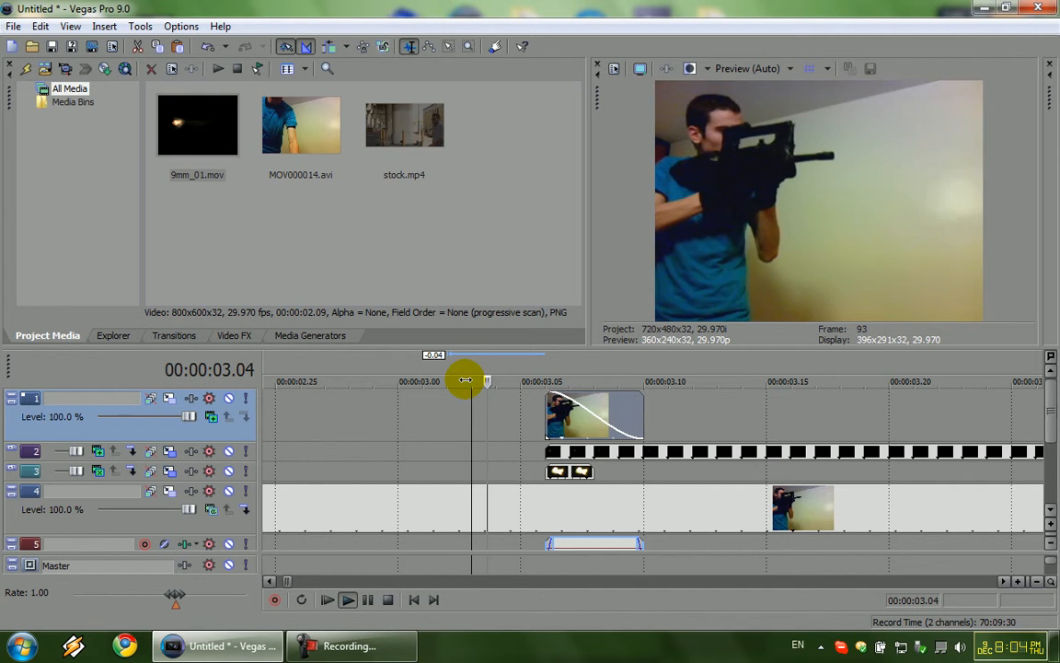
{"action": "key", "text": "space"}
{"action": "key", "text": "space"}
{"action": "key", "text": "space"}
{"action": "key", "text": "space"}
{"action": "key", "text": "space"}
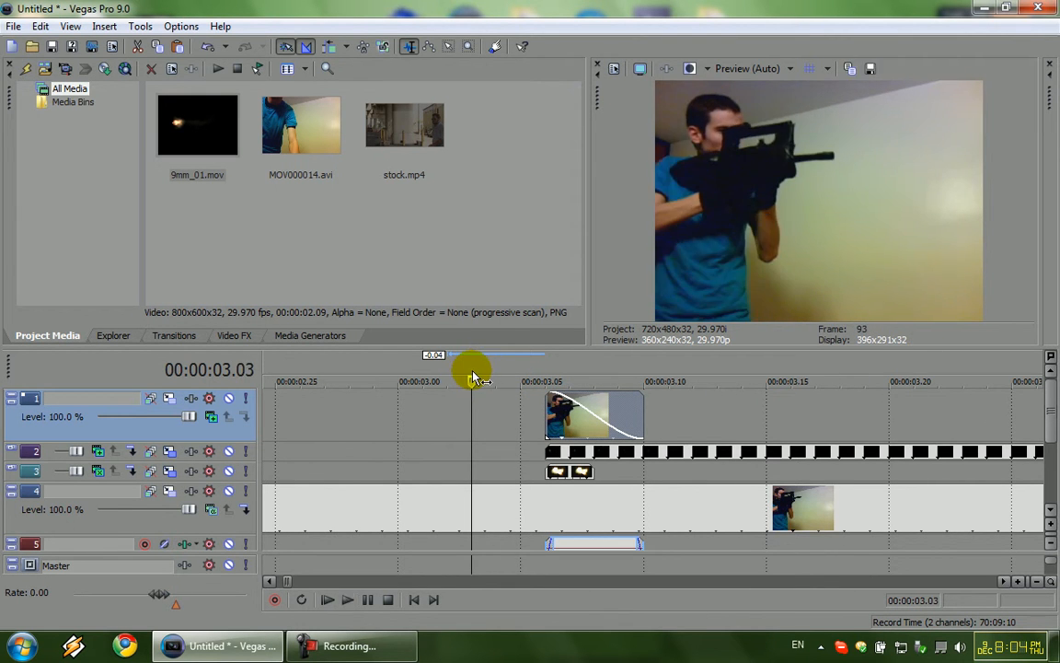
{"action": "left_click", "coordinate": [358, 647]}
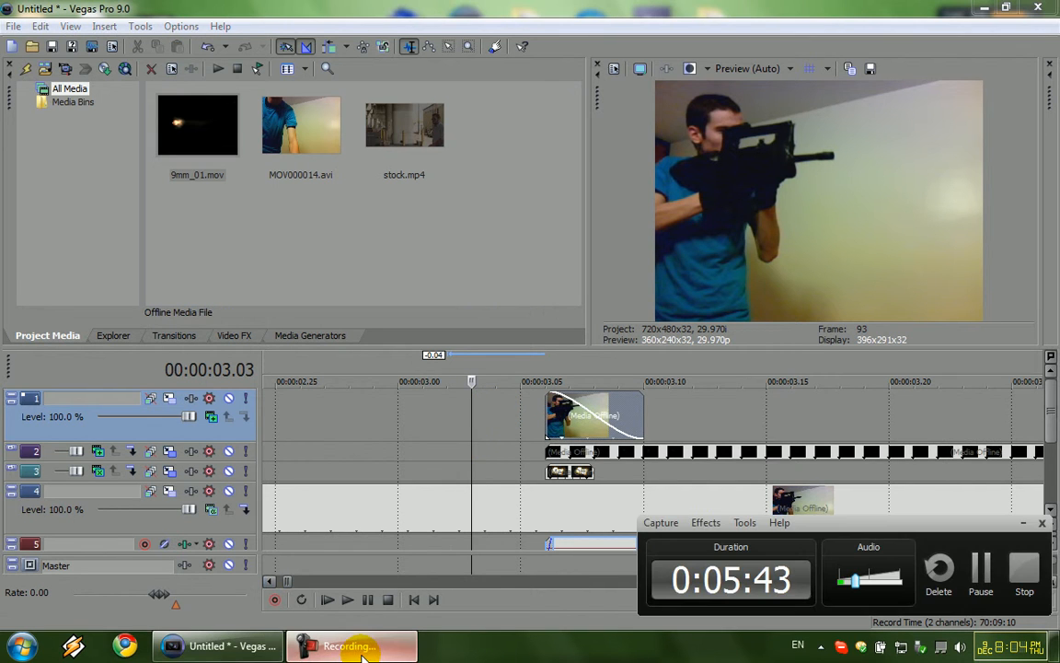
{"action": "left_click", "coordinate": [367, 645]}
Add a Linear White to Black color gradient on a new track above the footage, starting at 00:00:03.06.
{"action": "left_click_drag", "start_coordinate": [472, 415], "coordinate": [548, 411]}
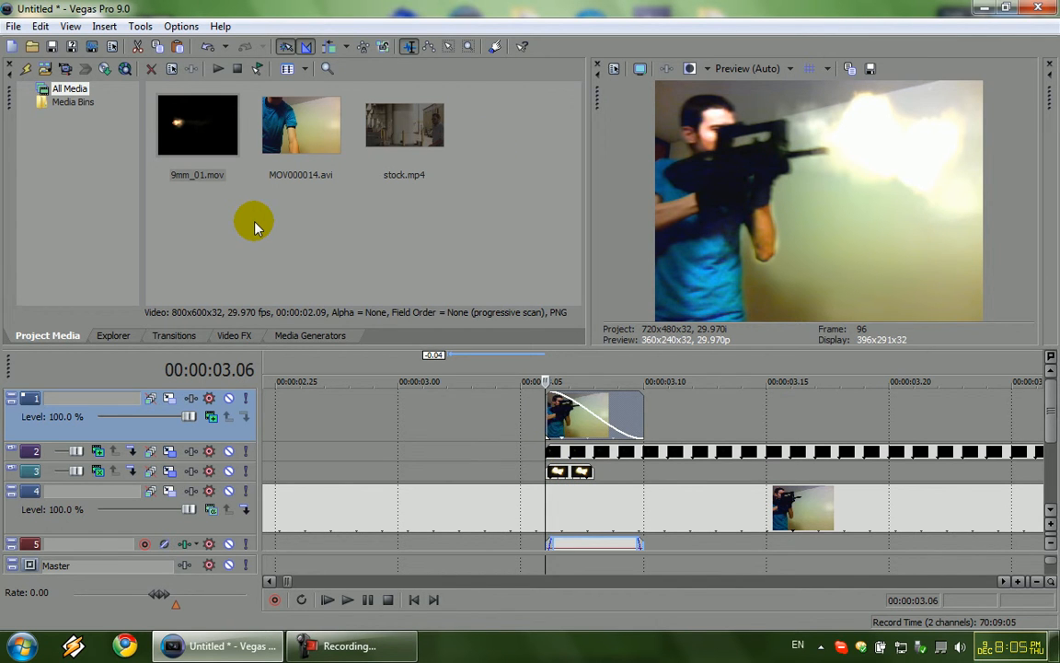
{"action": "left_click", "coordinate": [232, 335]}
{"action": "left_click", "coordinate": [317, 335]}
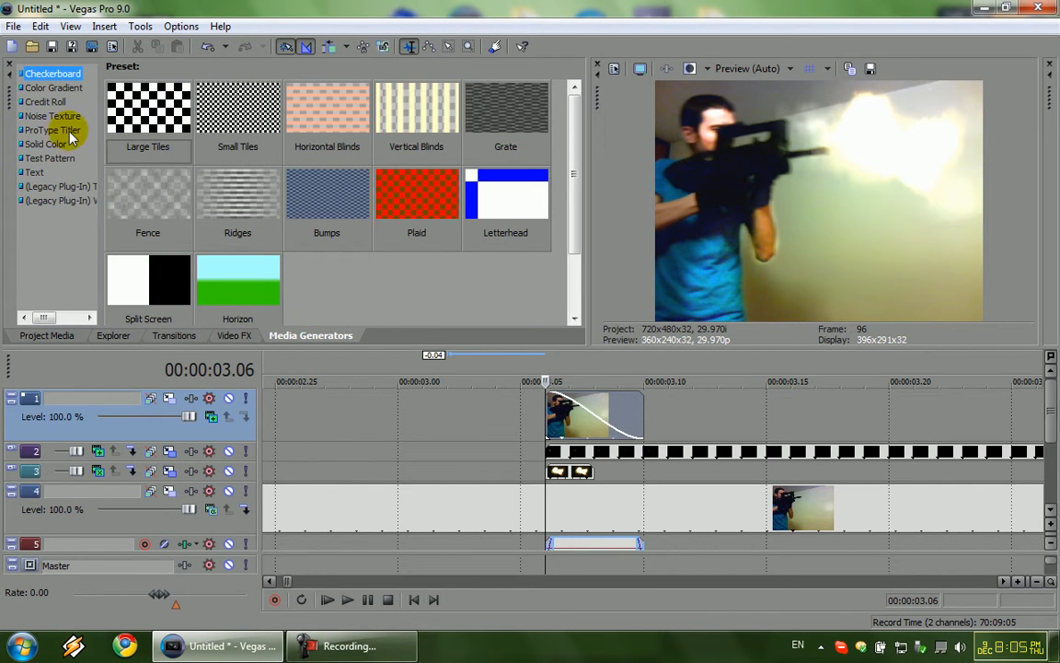
{"action": "left_click", "coordinate": [55, 89]}
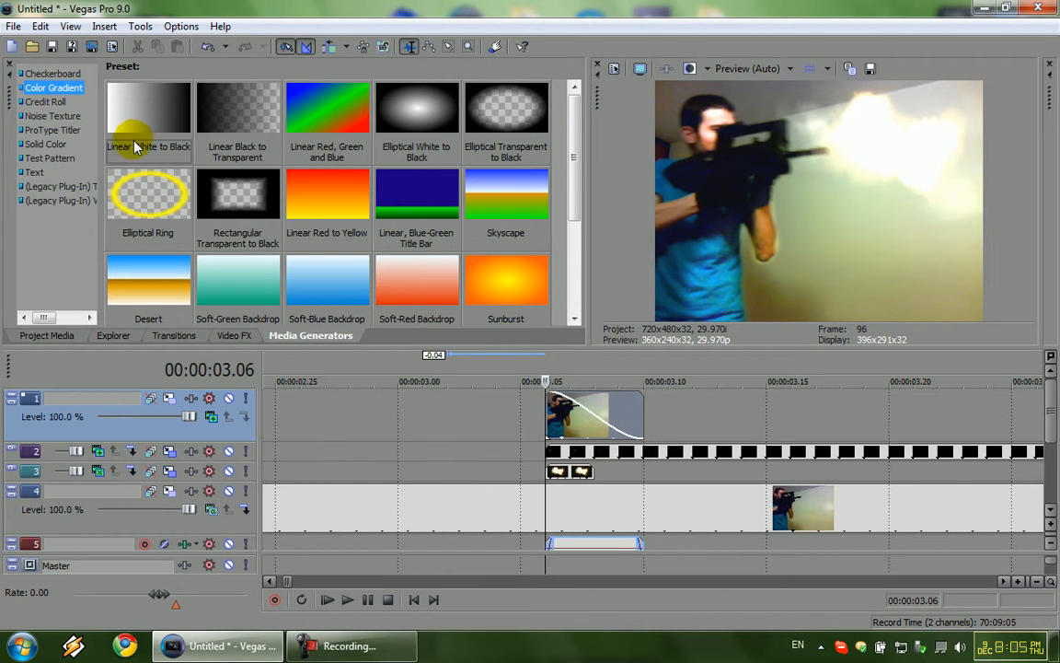
{"action": "left_click", "coordinate": [169, 117]}
{"action": "left_click_drag", "start_coordinate": [558, 357], "coordinate": [556, 363]}
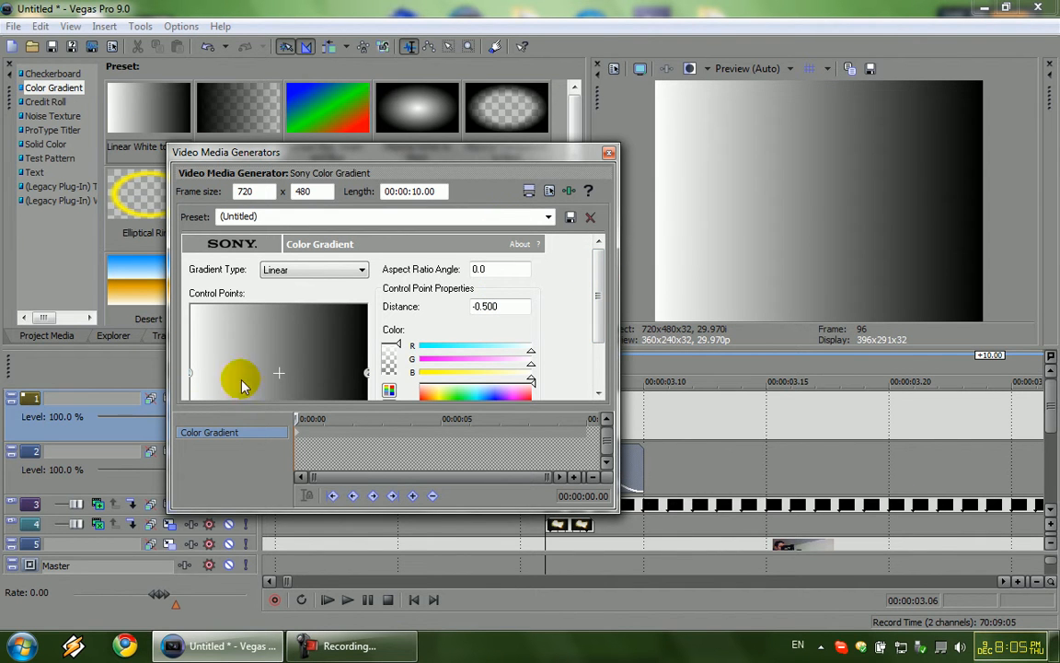
Set the color gradient's aspect ratio angle to 90.
{"action": "left_click", "coordinate": [466, 269]}
{"action": "type", "text": "90"}
{"action": "left_click", "coordinate": [195, 375]}
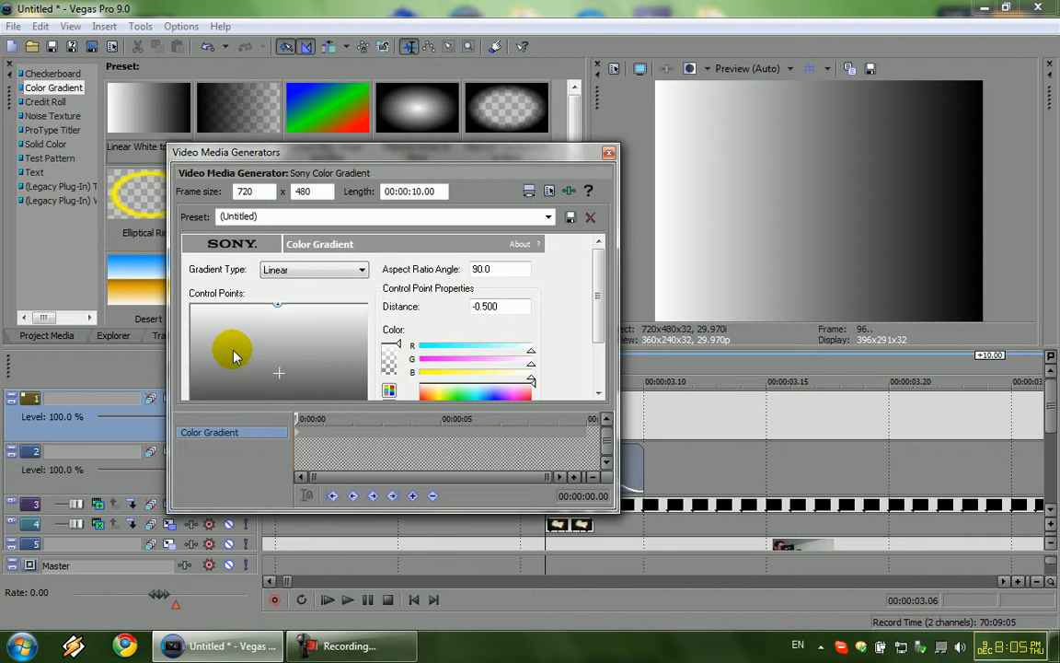
Move the gradient's control points toward its center, to distances of about -0.132 and 0.120, keeping the aspect ratio angle at 90.
{"action": "scroll", "coordinate": [600, 327], "scroll_direction": "down", "scroll_amount": 3}
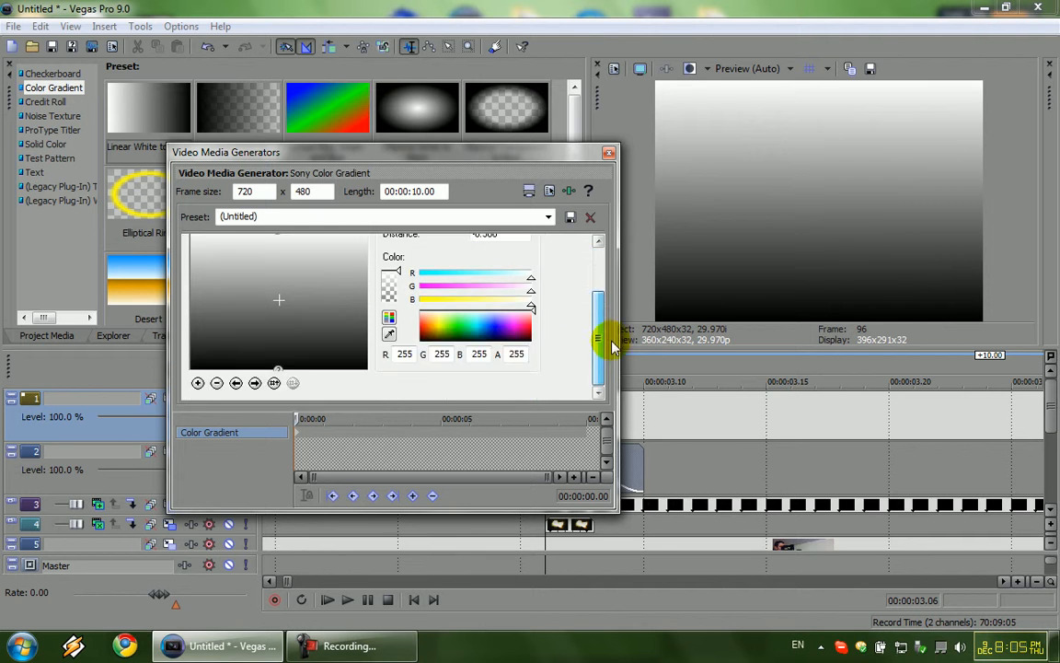
{"action": "left_click_drag", "start_coordinate": [603, 318], "coordinate": [601, 315]}
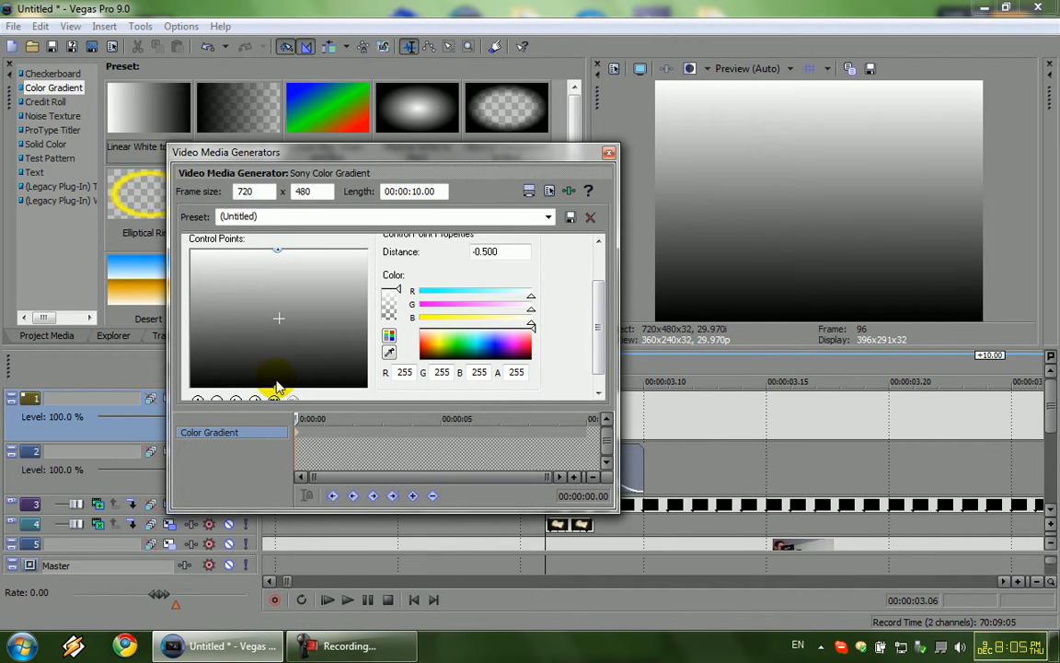
{"action": "left_click_drag", "start_coordinate": [275, 385], "coordinate": [277, 334]}
{"action": "left_click_drag", "start_coordinate": [277, 248], "coordinate": [277, 301]}
{"action": "left_click_drag", "start_coordinate": [600, 317], "coordinate": [600, 247]}
{"action": "double_click", "coordinate": [497, 269]}
{"action": "type", "text": "90"}
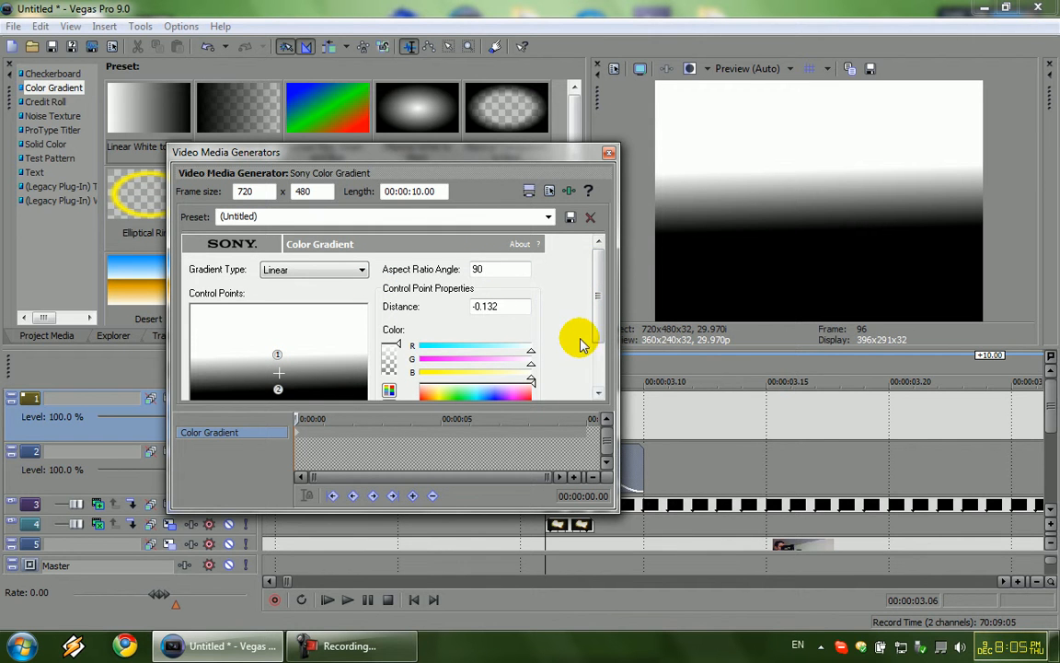
Color the gradient's second control point golden orange, RGB 228, 183, 0, and close the generator settings.
{"action": "left_click", "coordinate": [280, 390]}
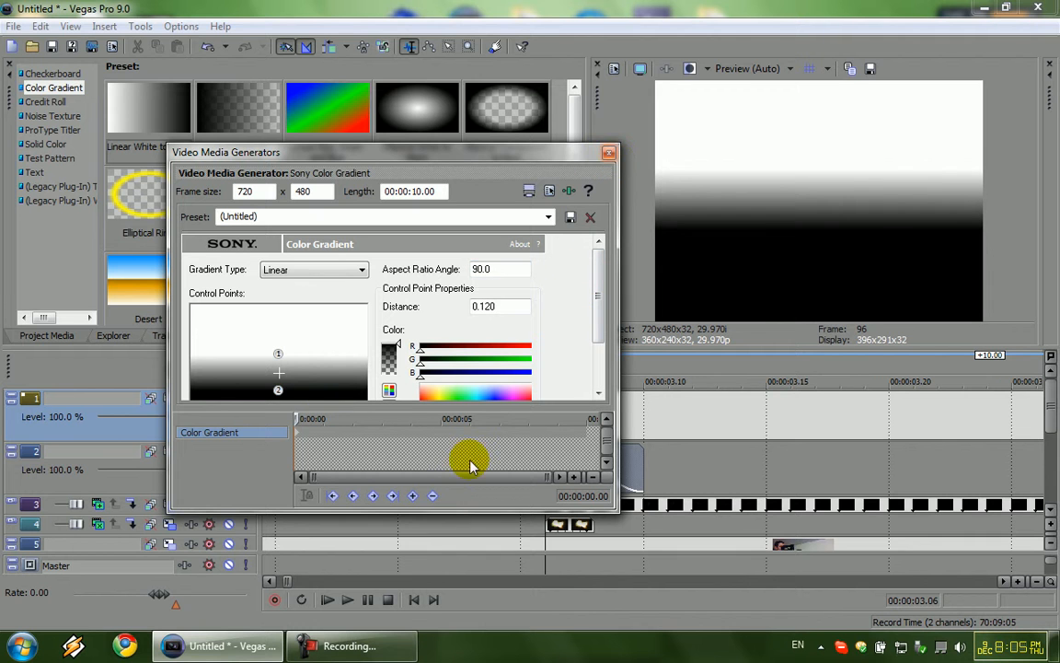
{"action": "scroll", "coordinate": [592, 319], "scroll_direction": "down", "scroll_amount": 2}
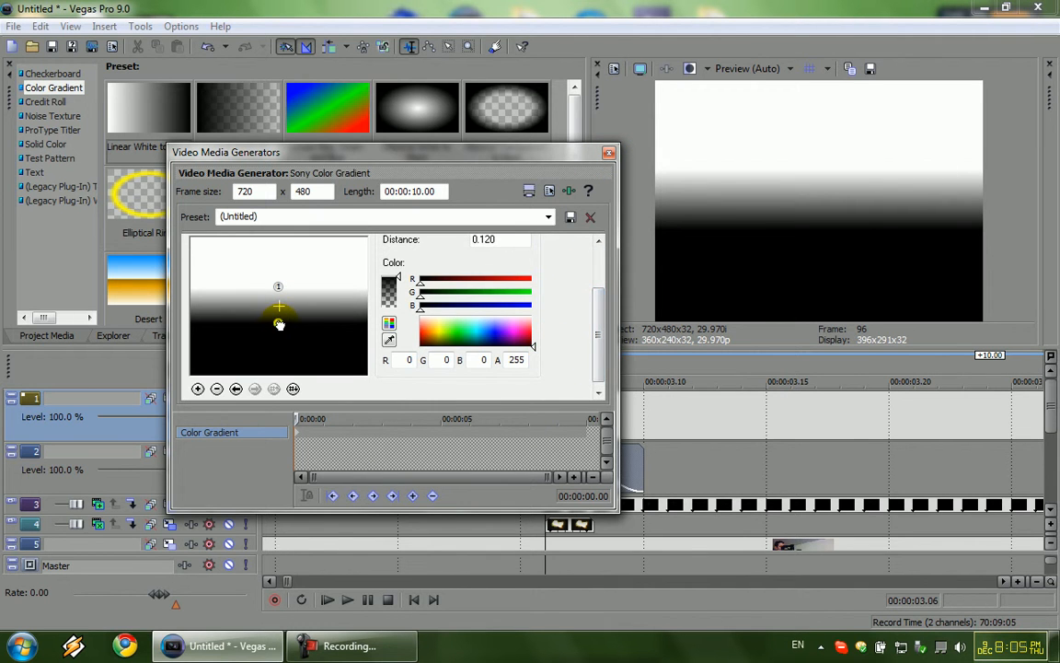
{"action": "left_click", "coordinate": [432, 333]}
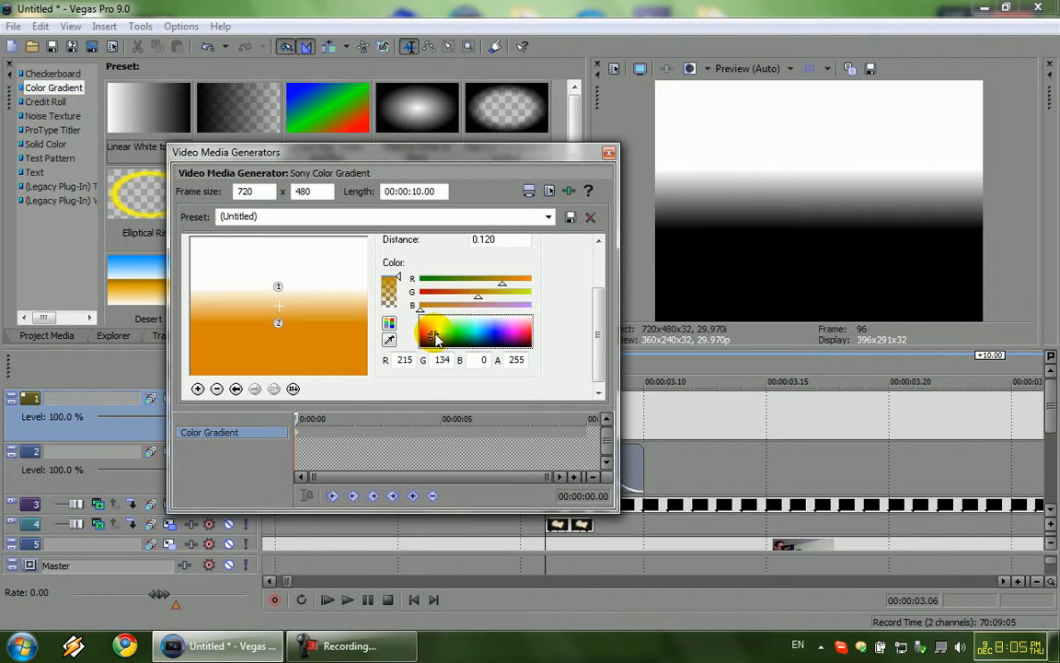
{"action": "left_click", "coordinate": [434, 333]}
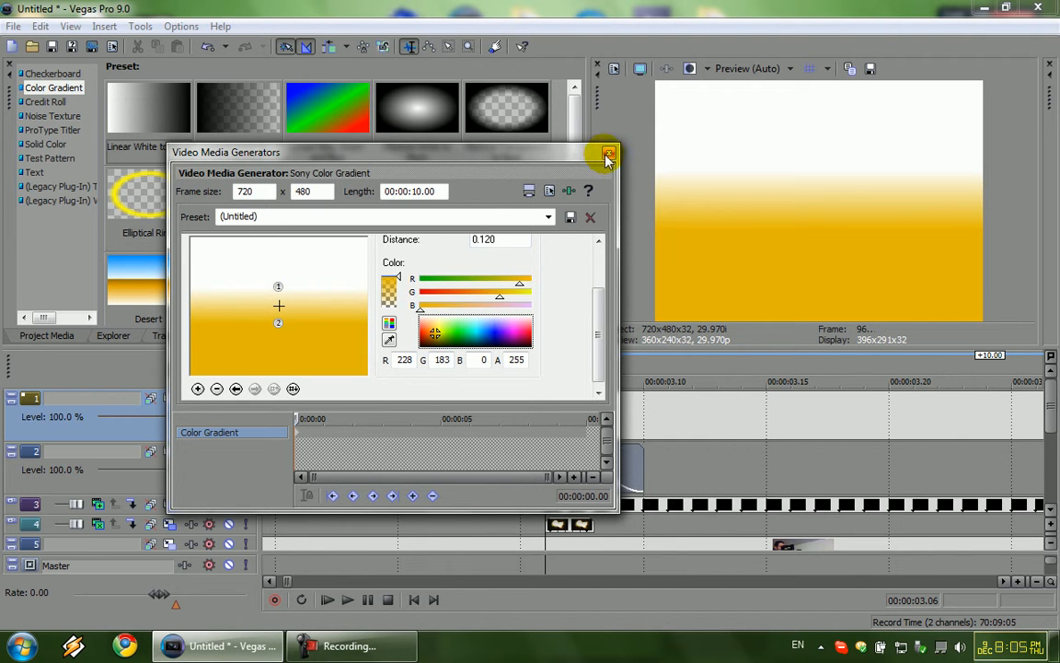
{"action": "left_click", "coordinate": [608, 153]}
{"action": "scroll", "coordinate": [607, 261], "scroll_direction": "down", "scroll_amount": 6}
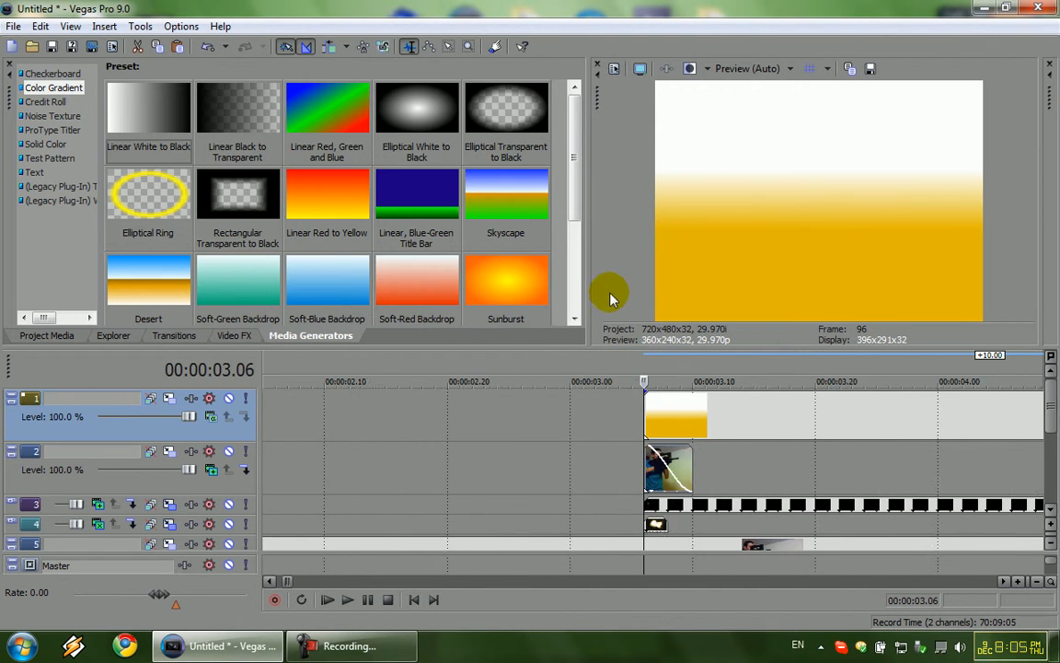
Trim the end of the white-to-orange gradient clip to 00:00:03.17.
{"action": "scroll", "coordinate": [679, 416], "scroll_direction": "down", "scroll_amount": 3}
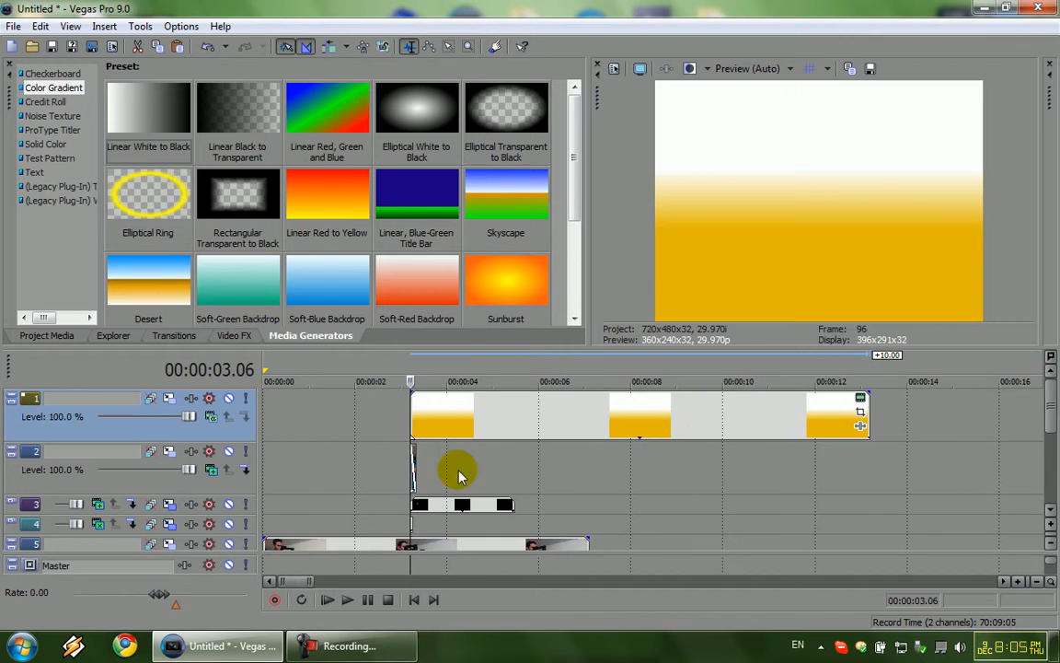
{"action": "left_click", "coordinate": [407, 416]}
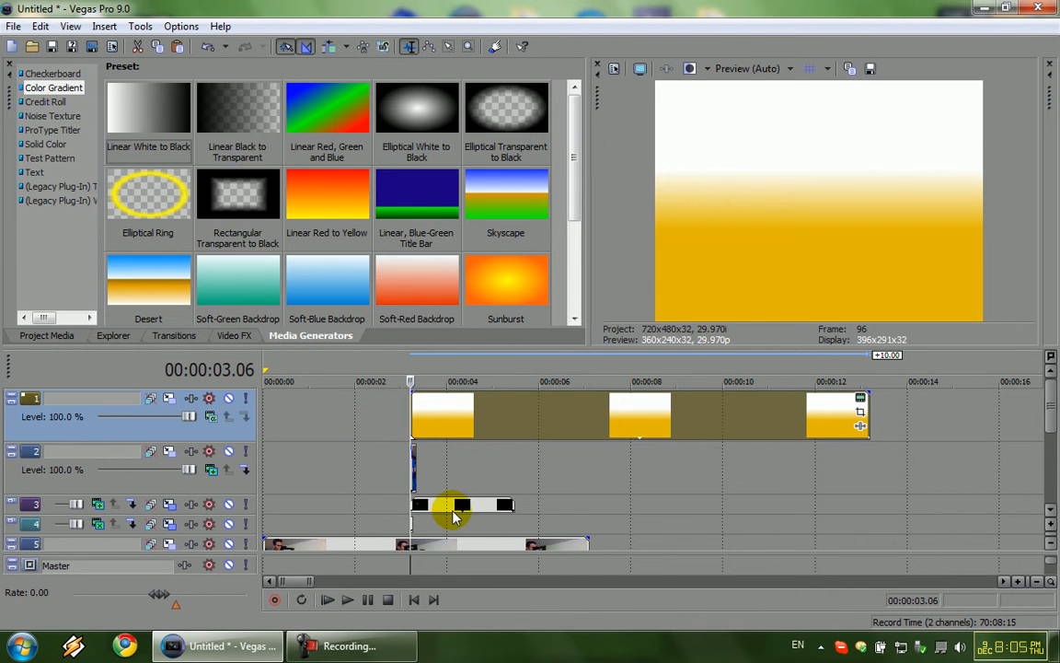
{"action": "scroll", "coordinate": [453, 515], "scroll_direction": "down", "scroll_amount": 2}
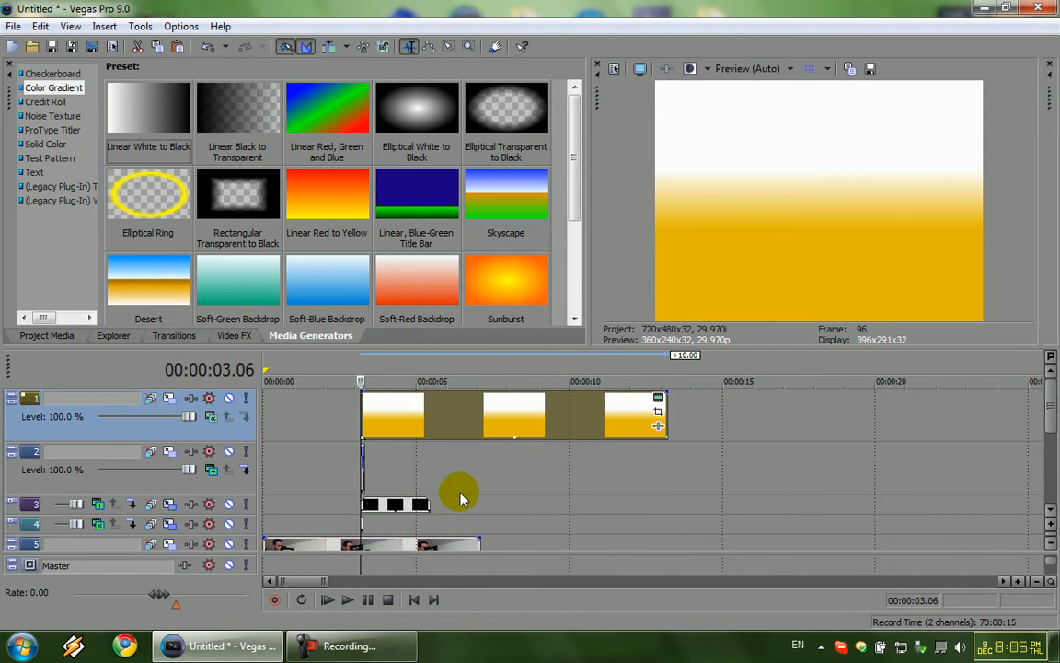
{"action": "key", "text": "Right"}
{"action": "key", "text": "Right"}
{"action": "key", "text": "Right"}
{"action": "key", "text": "Right"}
{"action": "key", "text": "Right"}
{"action": "key", "text": "Right"}
{"action": "left_click_drag", "start_coordinate": [668, 420], "coordinate": [373, 421]}
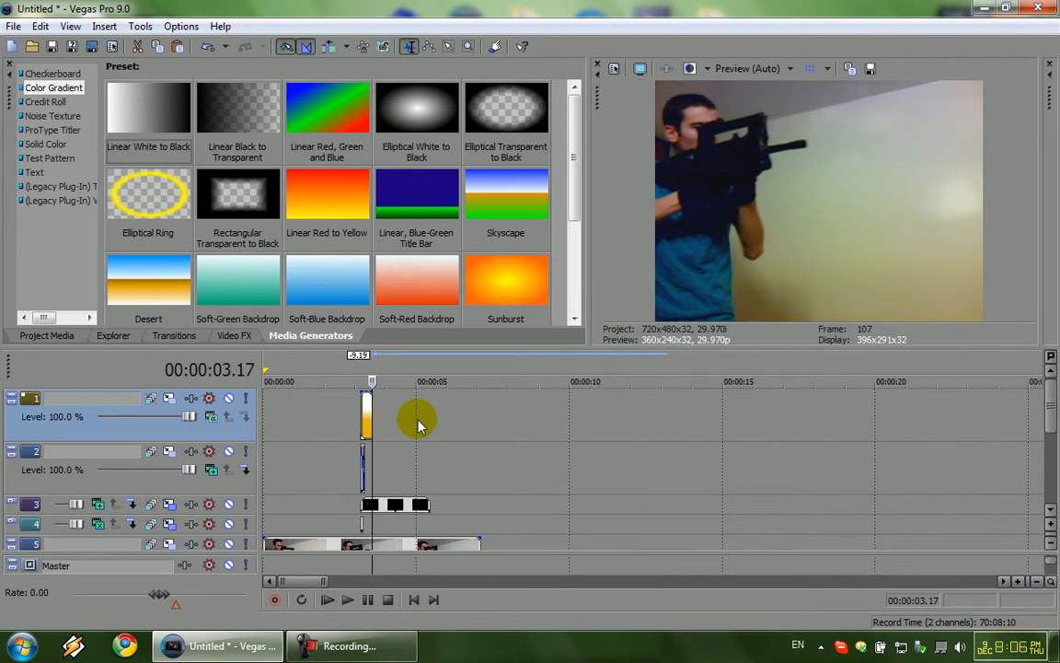
Mask the gradient clip into a closed, notched shell-casing shape spanning about X 156 to 473, and close Event Pan/Crop.
{"action": "scroll", "coordinate": [419, 425], "scroll_direction": "up", "scroll_amount": 8}
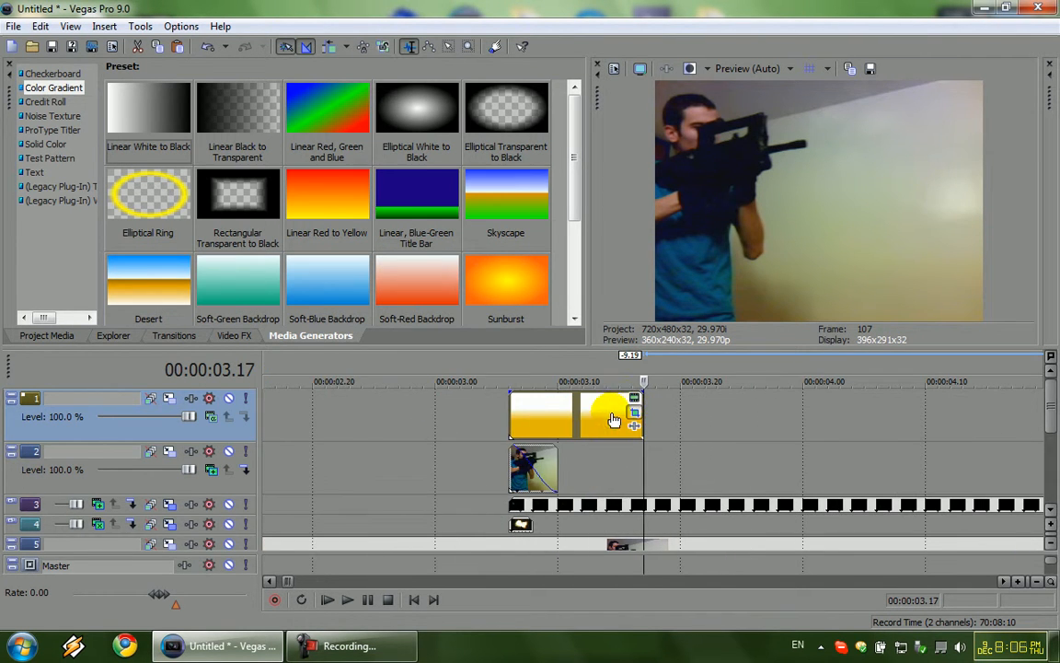
{"action": "left_click", "coordinate": [634, 397]}
{"action": "left_click_drag", "start_coordinate": [206, 122], "coordinate": [359, 185]}
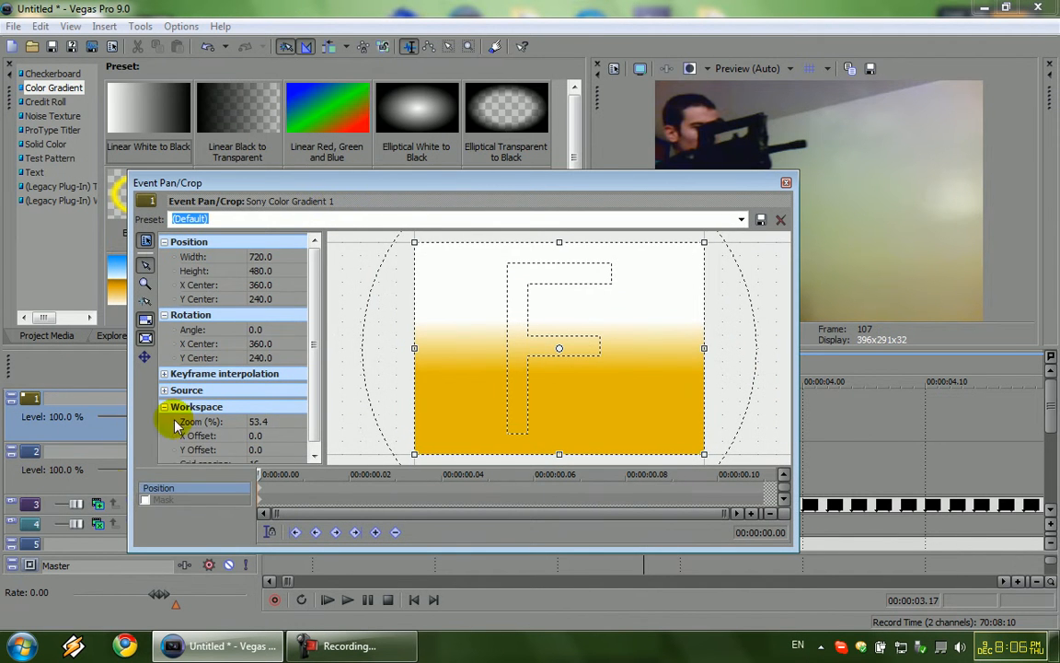
{"action": "left_click", "coordinate": [145, 499]}
{"action": "left_click", "coordinate": [479, 326]}
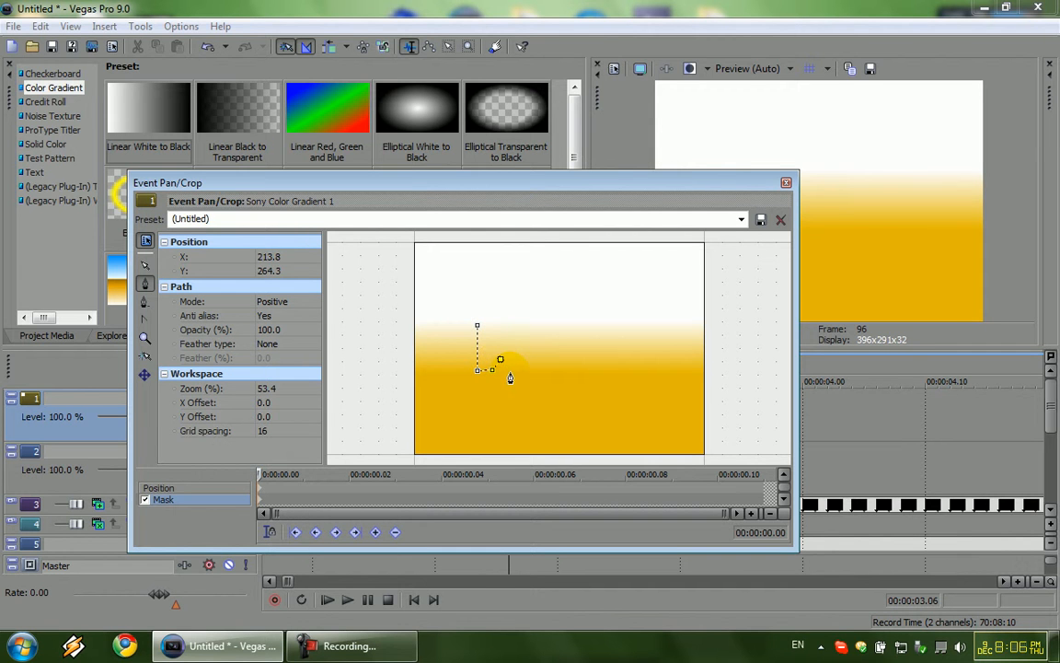
{"action": "left_click", "coordinate": [605, 369]}
{"action": "left_click", "coordinate": [605, 322]}
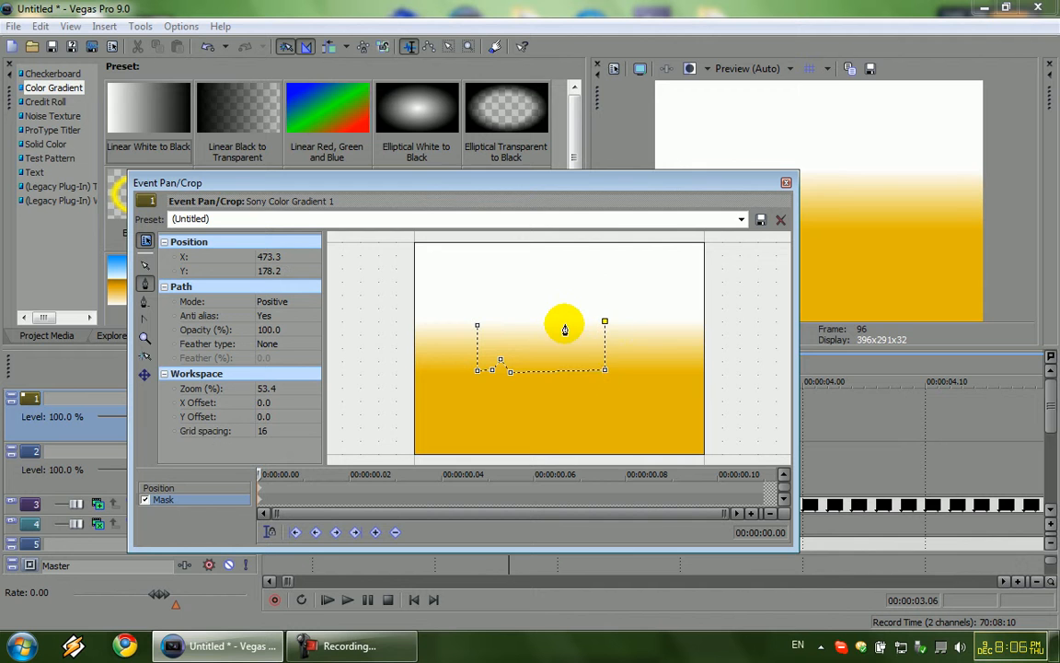
{"action": "left_click", "coordinate": [494, 322]}
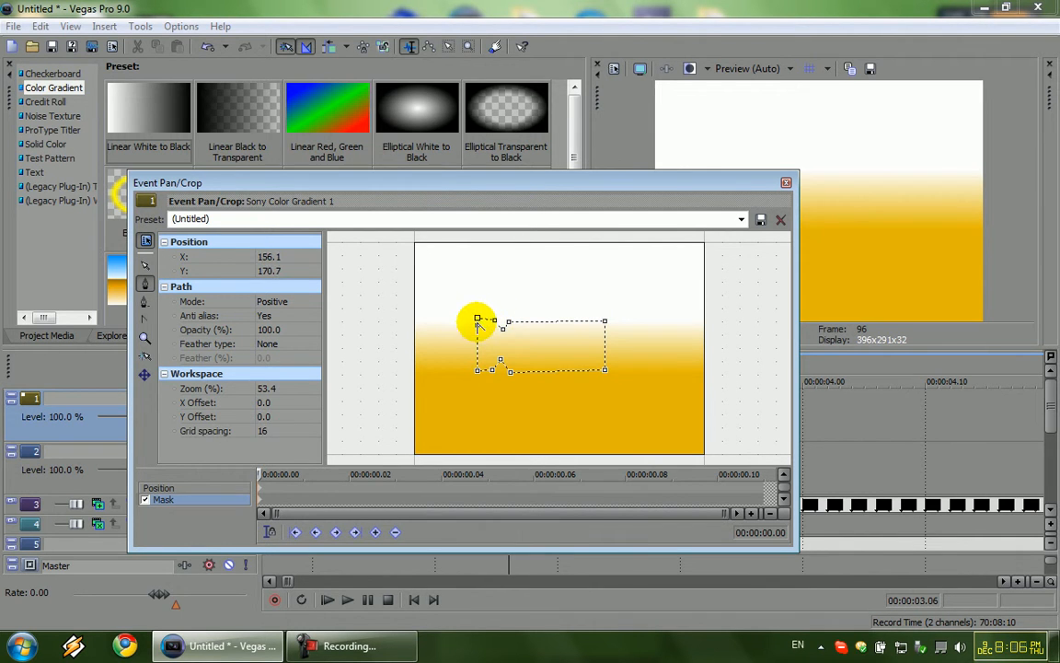
{"action": "left_click", "coordinate": [478, 319]}
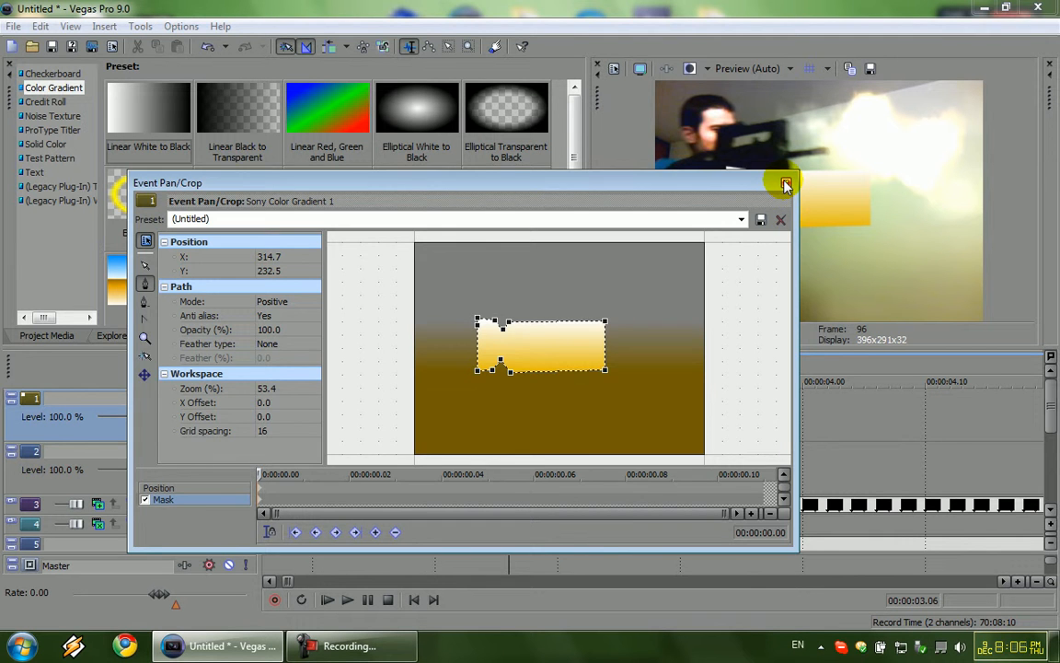
{"action": "left_click", "coordinate": [785, 185]}
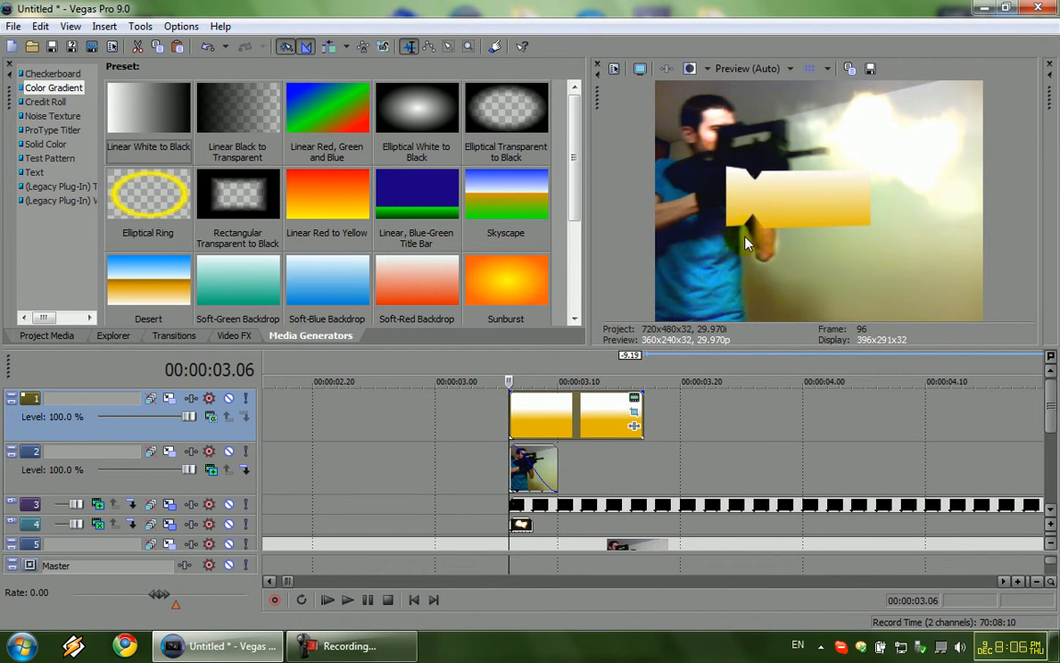
At 00:00:03.06, shrink track 1 with Track Motion to about 64 by 29 and place it over the gun at about X -164, Y 111.
{"action": "left_click", "coordinate": [190, 397]}
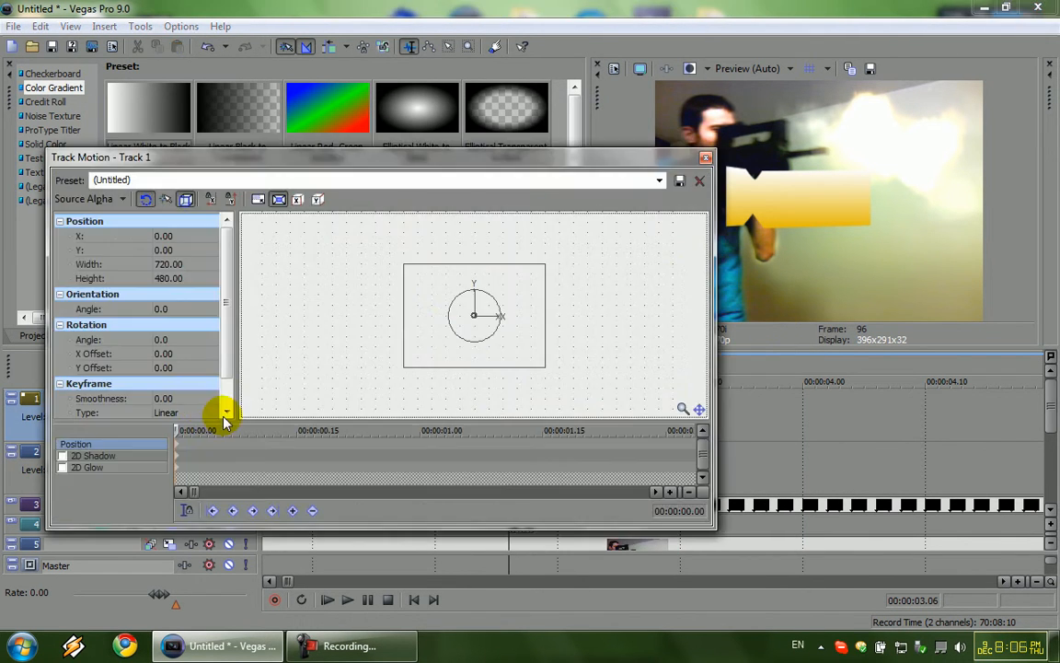
{"action": "left_click_drag", "start_coordinate": [177, 432], "coordinate": [290, 442]}
{"action": "left_click_drag", "start_coordinate": [546, 158], "coordinate": [461, 85]}
{"action": "left_click_drag", "start_coordinate": [199, 360], "coordinate": [435, 376]}
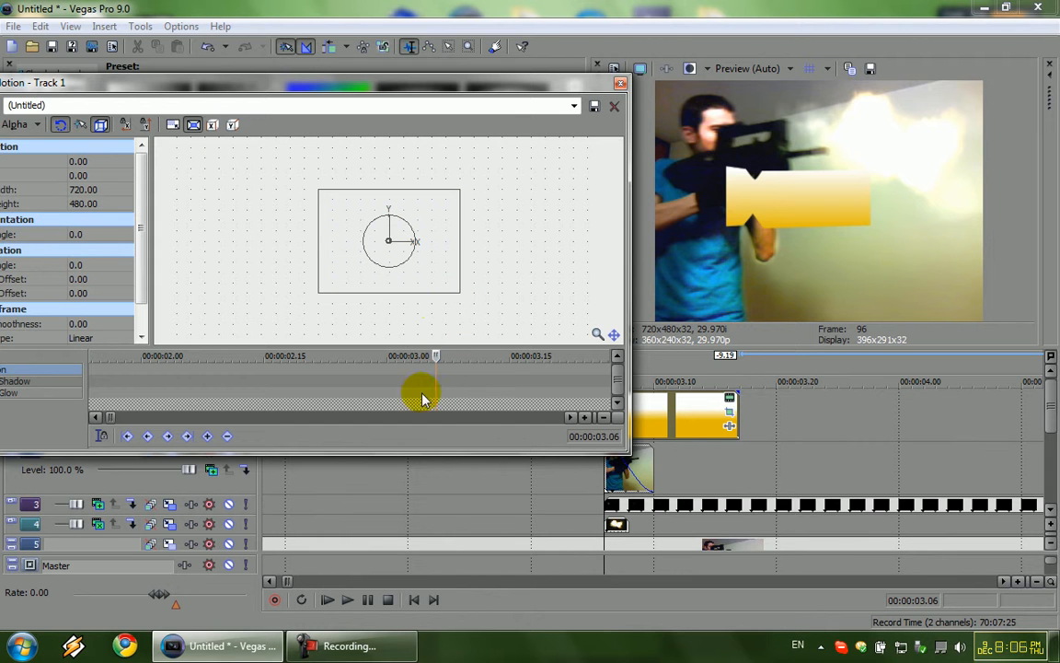
{"action": "left_click_drag", "start_coordinate": [534, 89], "coordinate": [473, 131]}
{"action": "left_click_drag", "start_coordinate": [400, 331], "coordinate": [297, 268]}
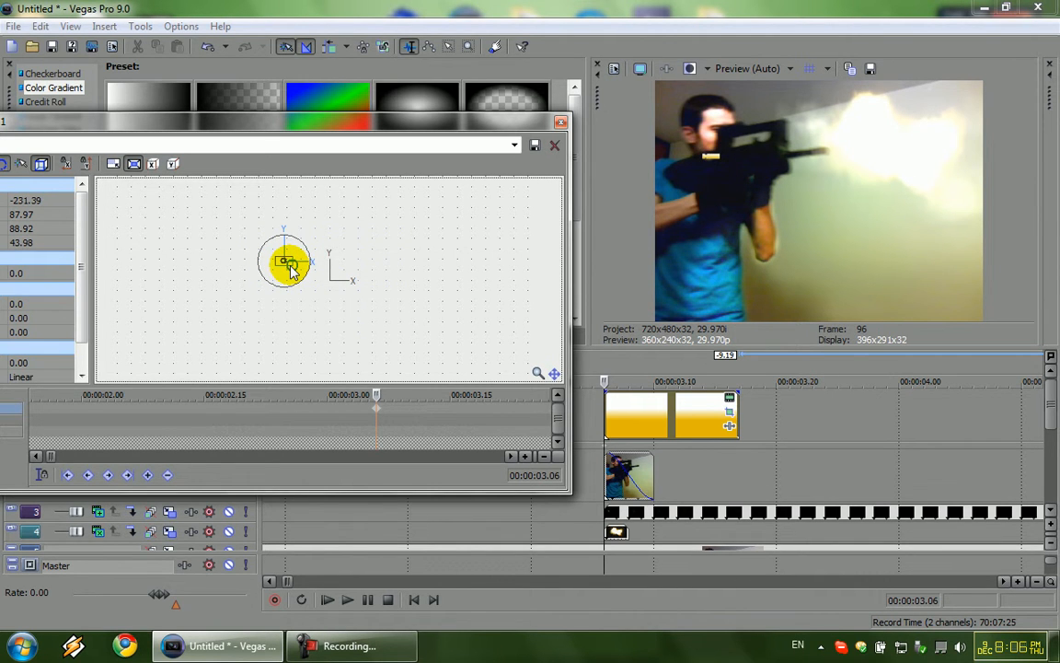
{"action": "left_click_drag", "start_coordinate": [287, 265], "coordinate": [303, 262]}
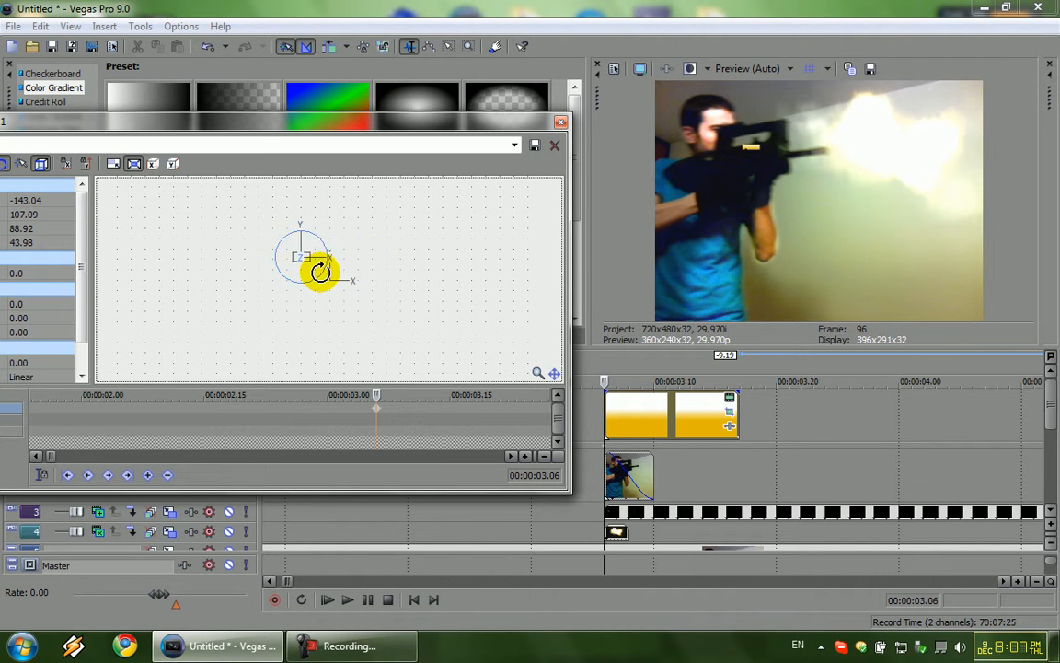
{"action": "left_click_drag", "start_coordinate": [320, 270], "coordinate": [321, 276]}
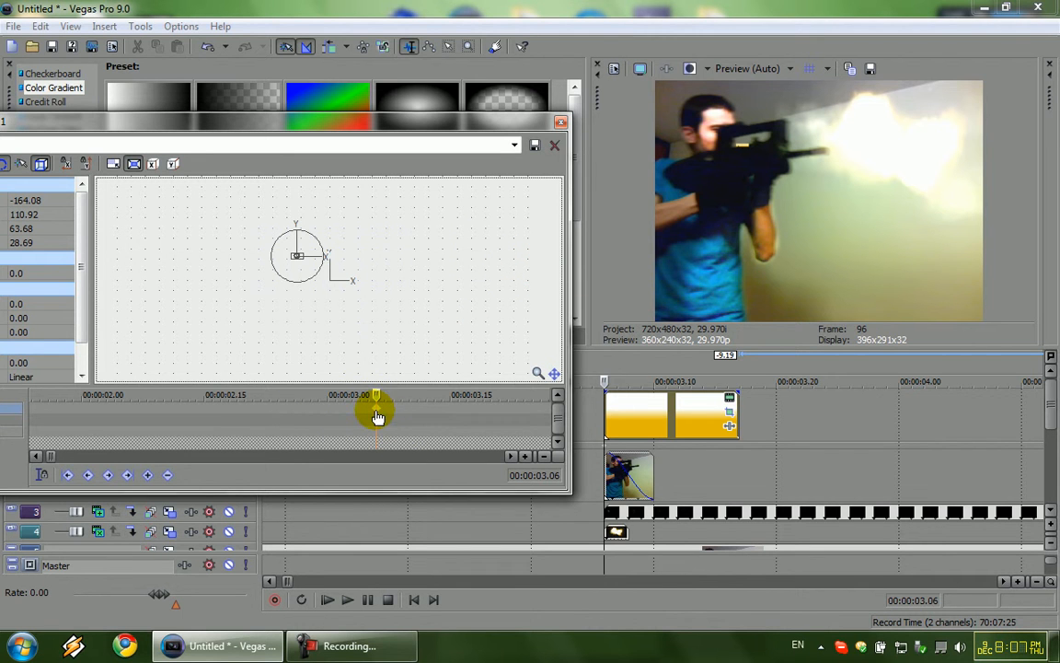
{"action": "mouse_move", "coordinate": [607, 378]}
{"action": "left_mouse_down"}
{"action": "mouse_move", "coordinate": [577, 380]}
{"action": "mouse_move", "coordinate": [591, 380]}
{"action": "left_mouse_up"}
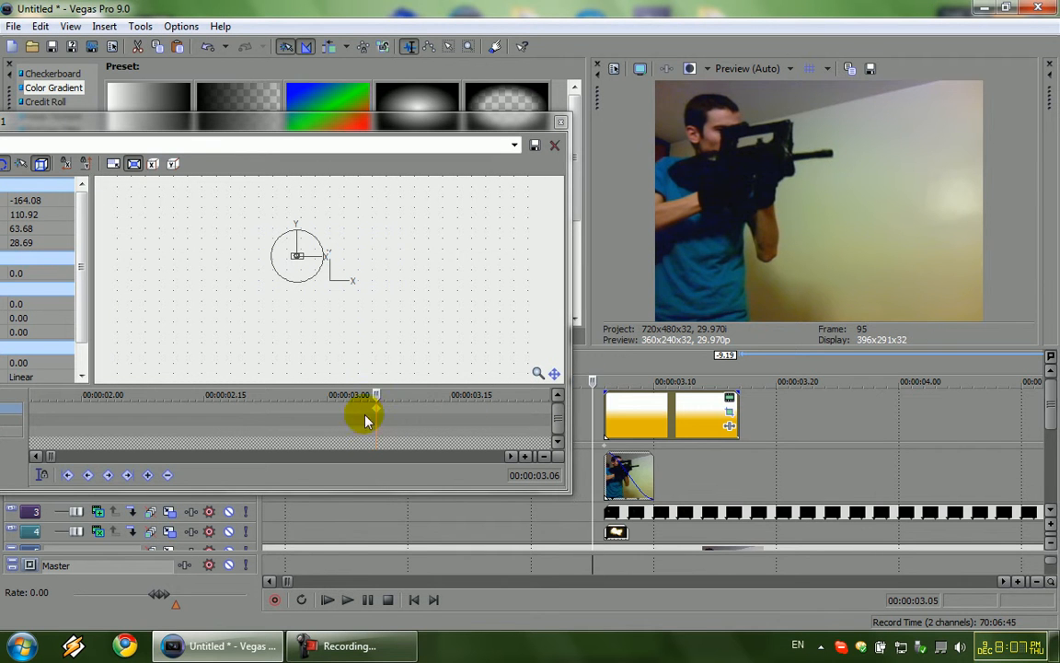
{"action": "left_click", "coordinate": [376, 428]}
{"action": "key", "text": "Left"}
{"action": "key", "text": "Left"}
{"action": "key", "text": "Right"}
{"action": "key", "text": "Right"}
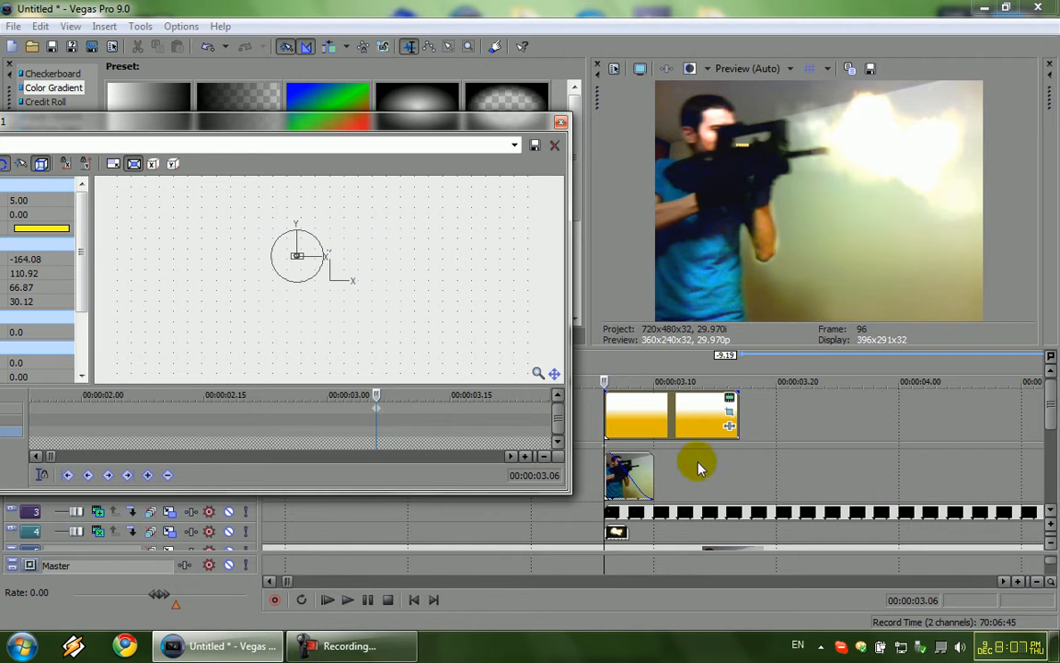
{"action": "left_click", "coordinate": [296, 261]}
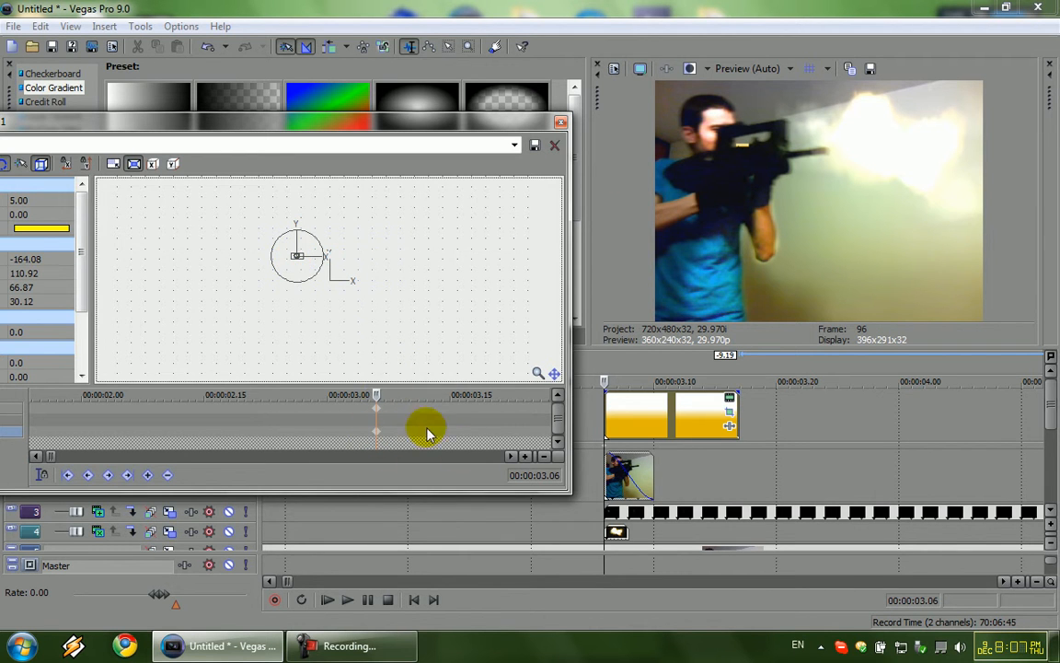
{"action": "left_click", "coordinate": [372, 440]}
{"action": "left_click", "coordinate": [377, 440]}
{"action": "right_click", "coordinate": [377, 440]}
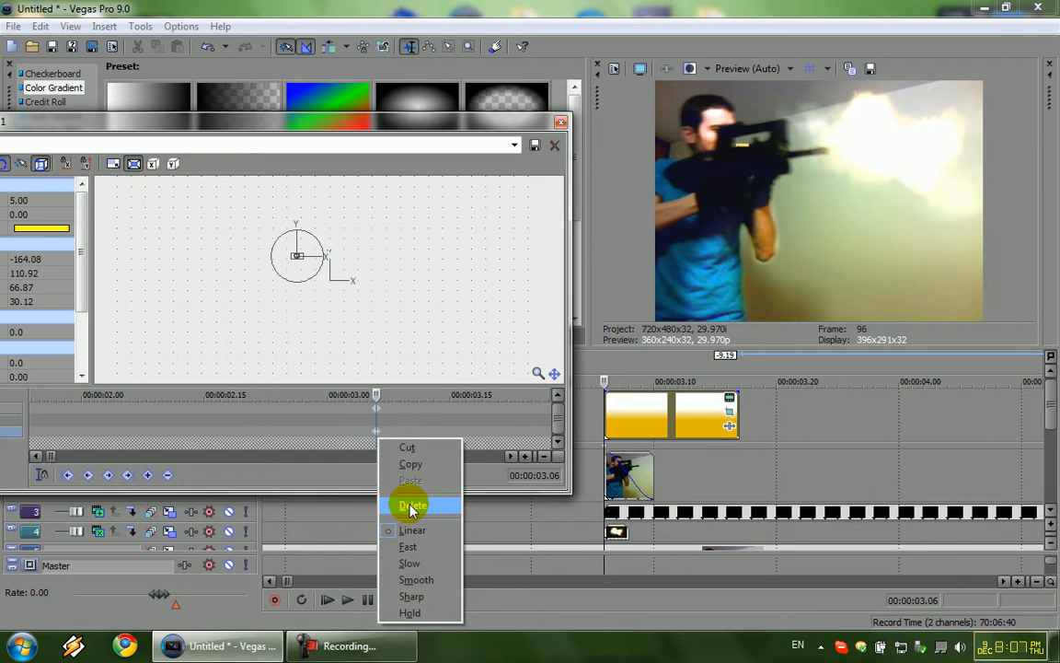
{"action": "left_click", "coordinate": [410, 508]}
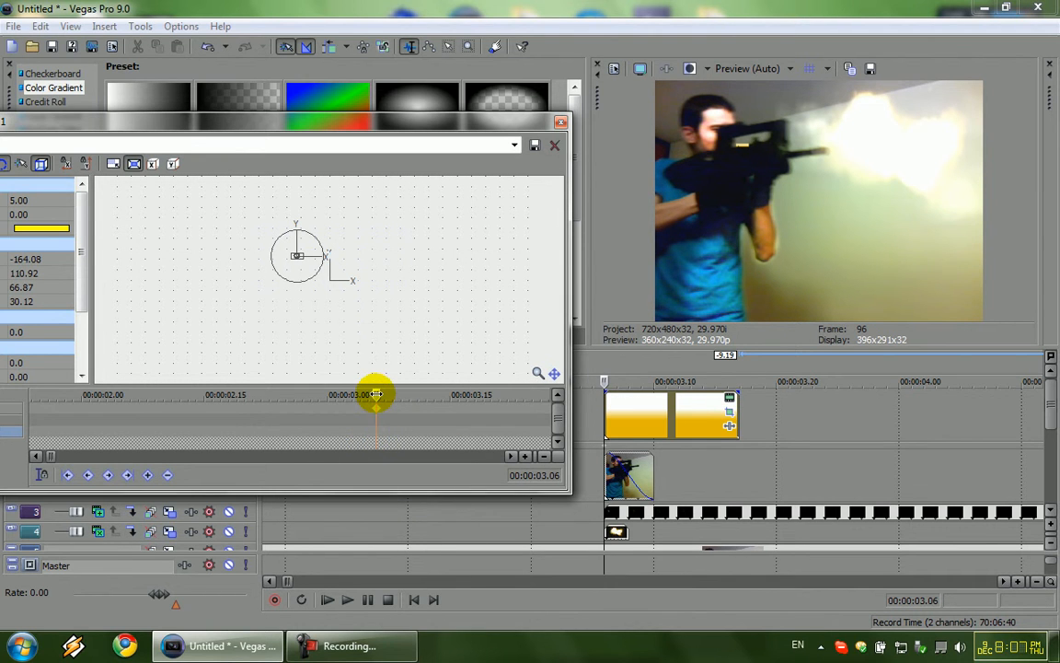
Try to move the casing at 00:00:03.16 to about X -492, Y 76 with the 2D Glow row active, and undo it.
{"action": "key", "text": "Right"}
{"action": "key", "text": "Right"}
{"action": "key", "text": "Right"}
{"action": "key", "text": "Right"}
{"action": "key", "text": "Right"}
{"action": "key", "text": "Right"}
{"action": "key", "text": "Right"}
{"action": "key", "text": "Right"}
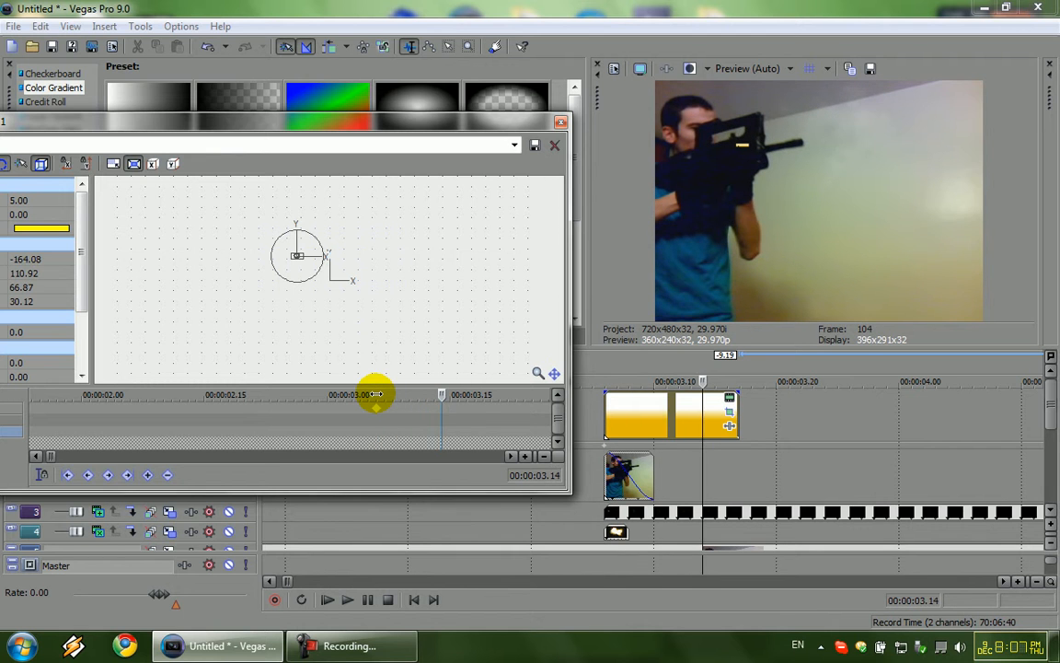
{"action": "key", "text": "Right"}
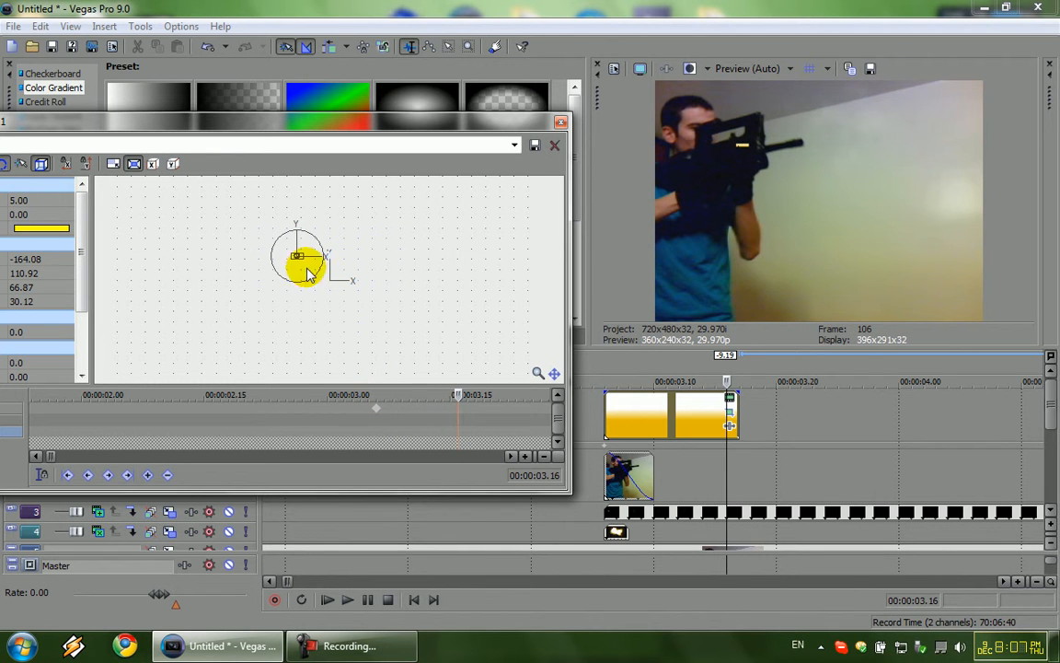
{"action": "left_click_drag", "start_coordinate": [296, 256], "coordinate": [239, 268]}
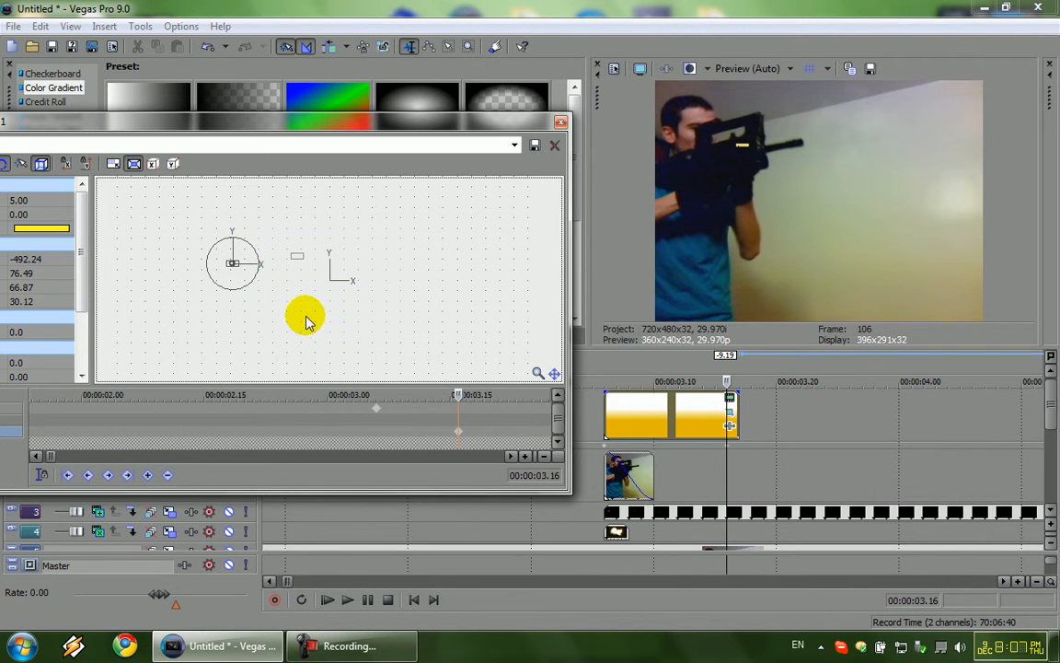
{"action": "key", "text": "ctrl+z"}
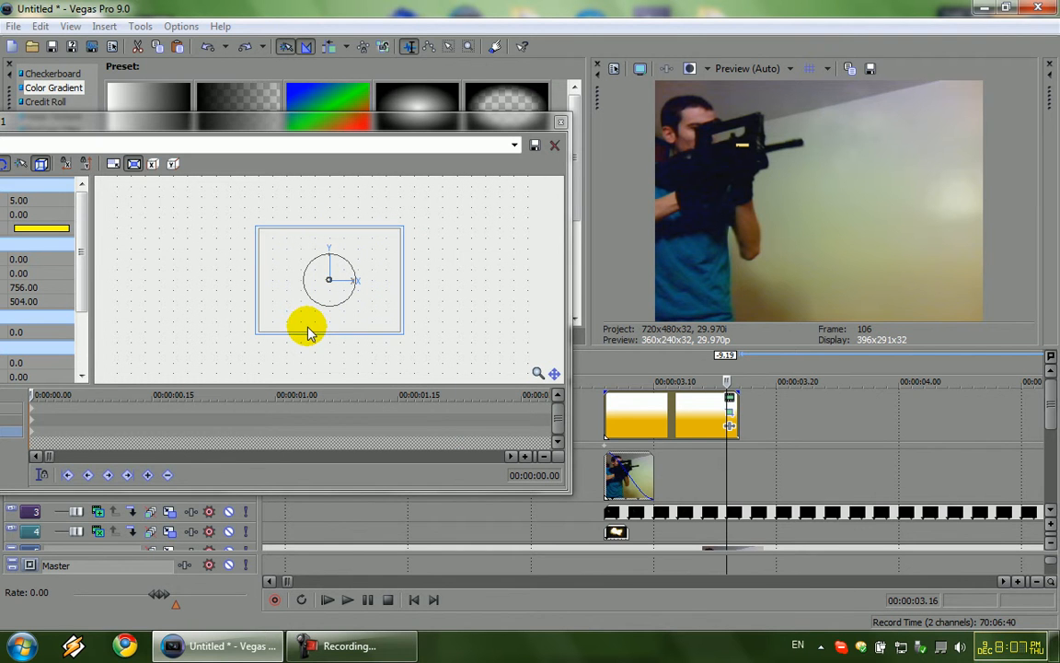
Delete the stray 2D Glow keyframe at 00:00:03.16 from track 1's motion.
{"action": "left_click", "coordinate": [592, 461]}
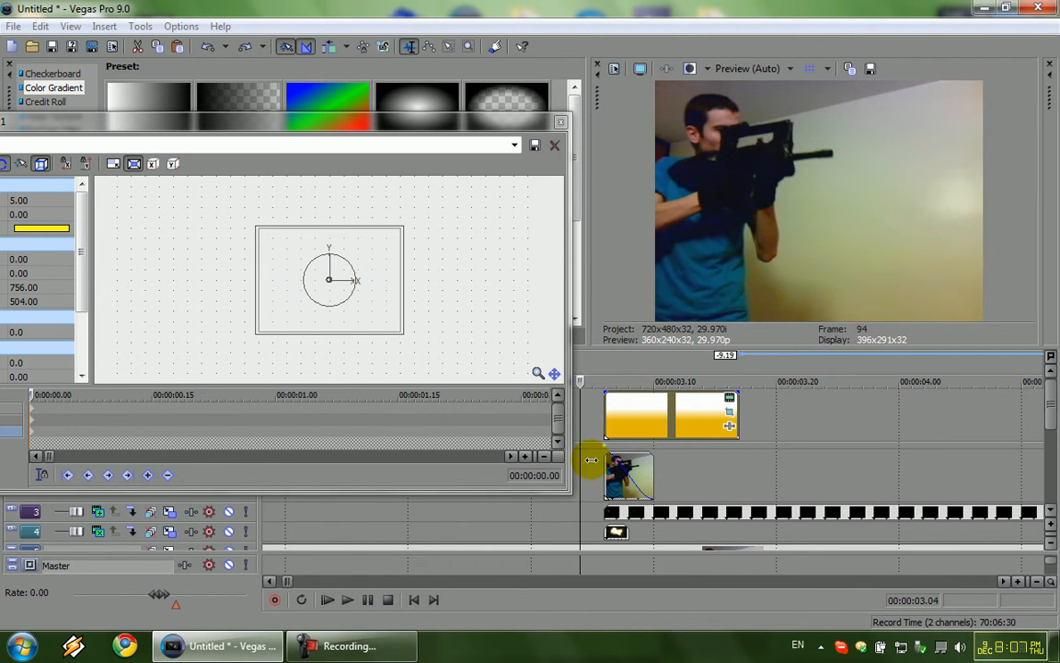
{"action": "key", "text": "Right"}
{"action": "left_click_drag", "start_coordinate": [53, 456], "coordinate": [95, 455]}
{"action": "right_click", "coordinate": [74, 437]}
{"action": "left_click", "coordinate": [94, 501]}
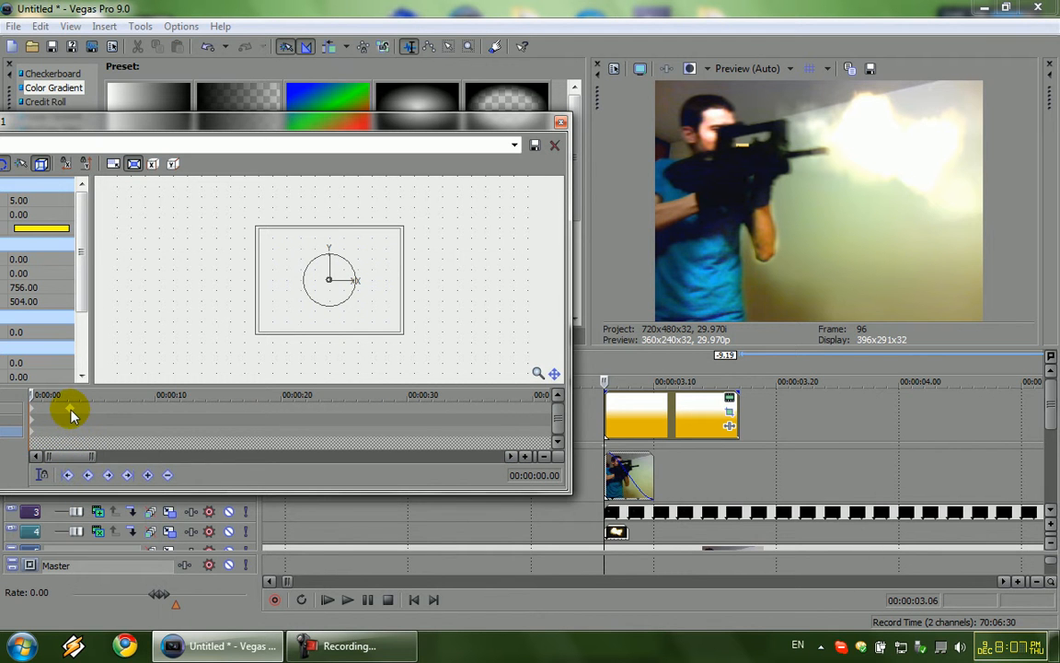
Add a Position keyframe at 00:00:03.16 that moves the casing from the gun out past the left edge of the frame.
{"action": "left_click", "coordinate": [71, 409]}
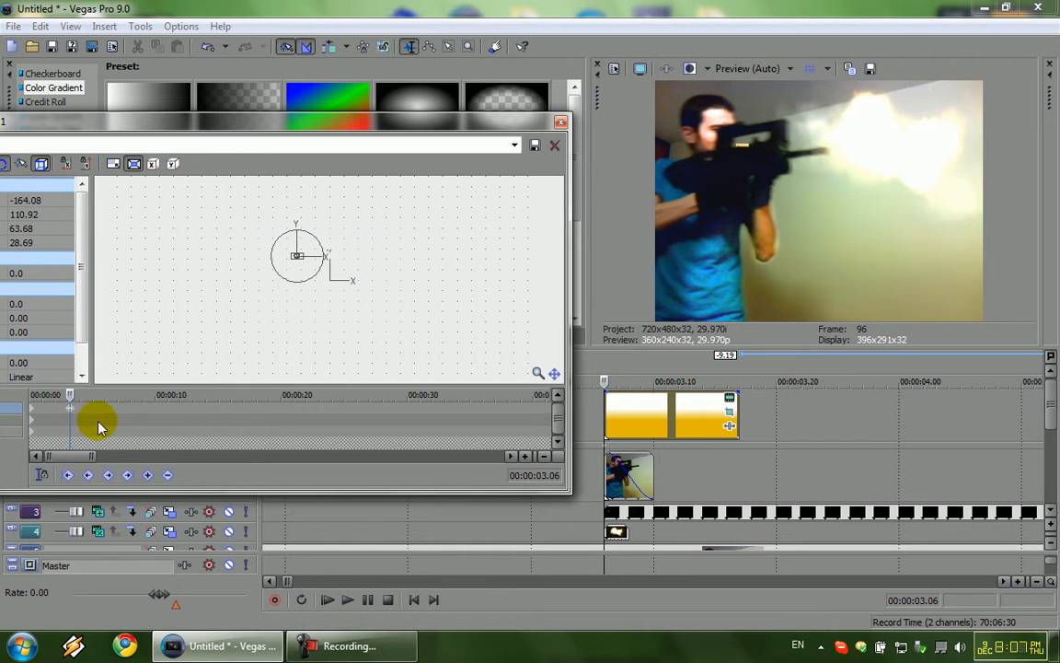
{"action": "key", "text": "Right"}
{"action": "key", "text": "Right"}
{"action": "key", "text": "Right"}
{"action": "key", "text": "Right"}
{"action": "key", "text": "Right"}
{"action": "key", "text": "Right"}
{"action": "key", "text": "Right"}
{"action": "key", "text": "Right"}
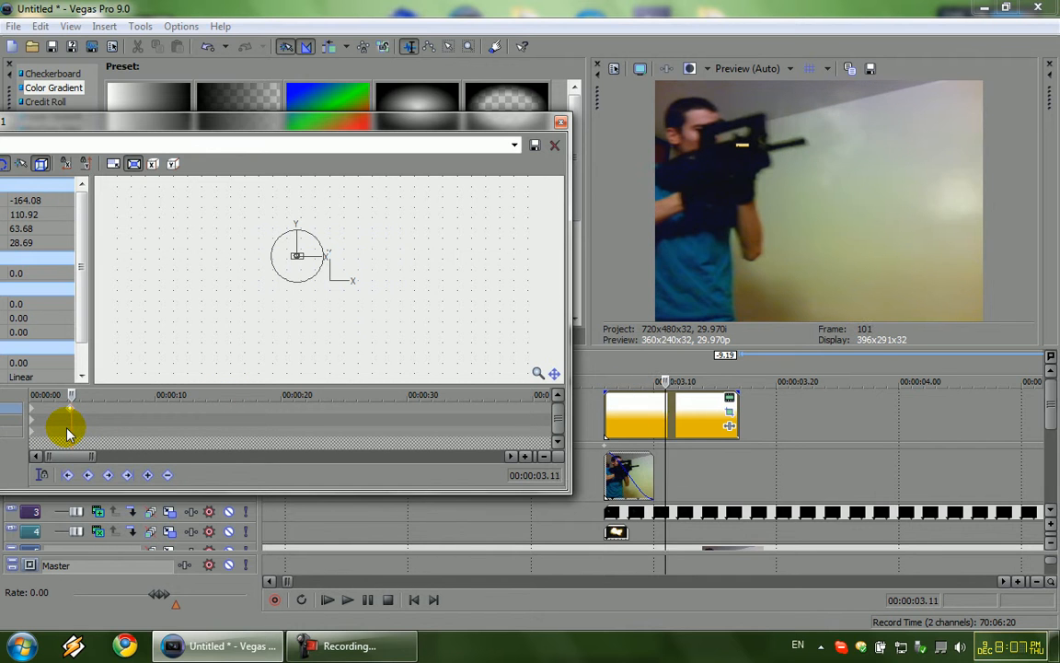
{"action": "key", "text": "Right"}
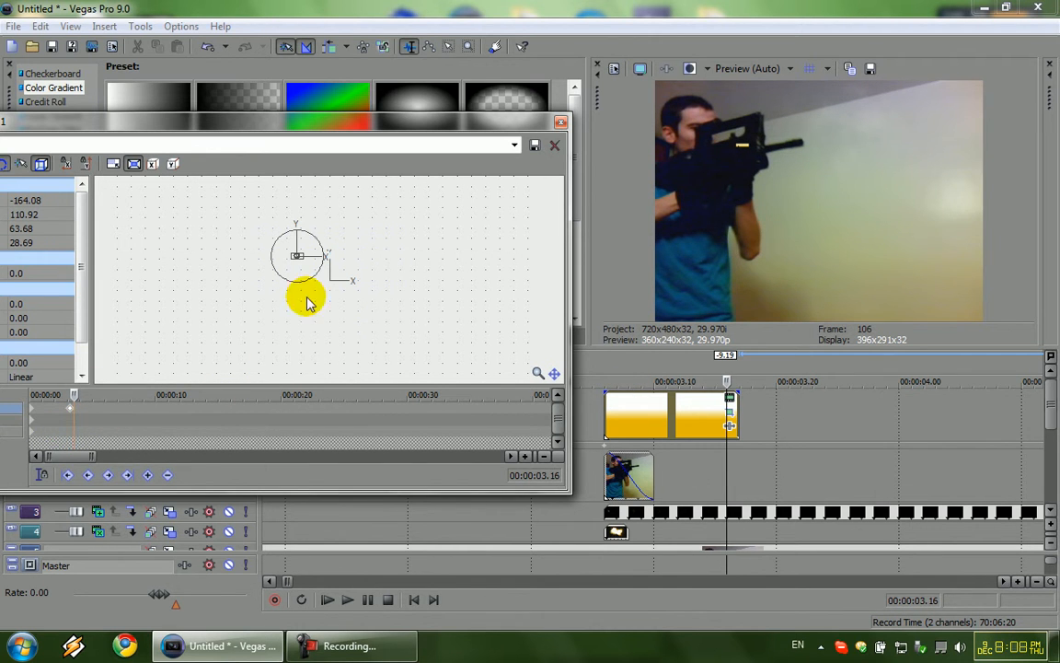
{"action": "left_click", "coordinate": [289, 254]}
{"action": "left_click_drag", "start_coordinate": [289, 256], "coordinate": [157, 260]}
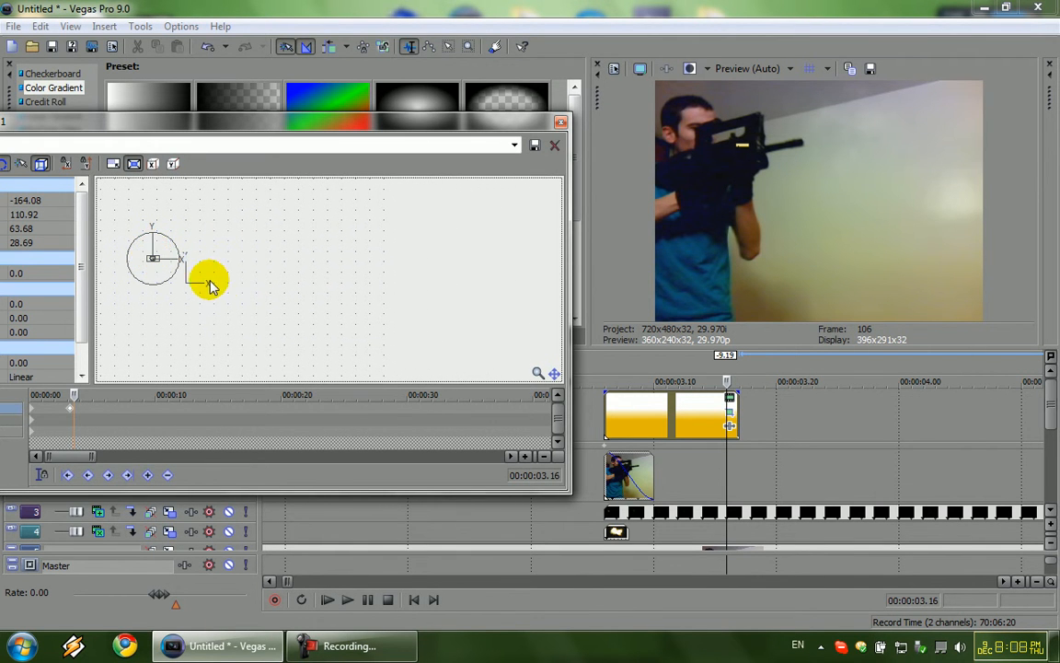
{"action": "left_click_drag", "start_coordinate": [241, 274], "coordinate": [183, 260]}
Step frame by frame from about 00:00:03.01 through the casing's flight to examine its path and timing against the gun.
{"action": "left_click_drag", "start_coordinate": [72, 392], "coordinate": [69, 400]}
{"action": "key", "text": "Right"}
{"action": "key", "text": "Right"}
{"action": "key", "text": "Right"}
{"action": "key", "text": "Right"}
{"action": "key", "text": "Right"}
{"action": "key", "text": "Right"}
{"action": "key", "text": "Right"}
{"action": "key", "text": "Right"}
{"action": "key", "text": "Right"}
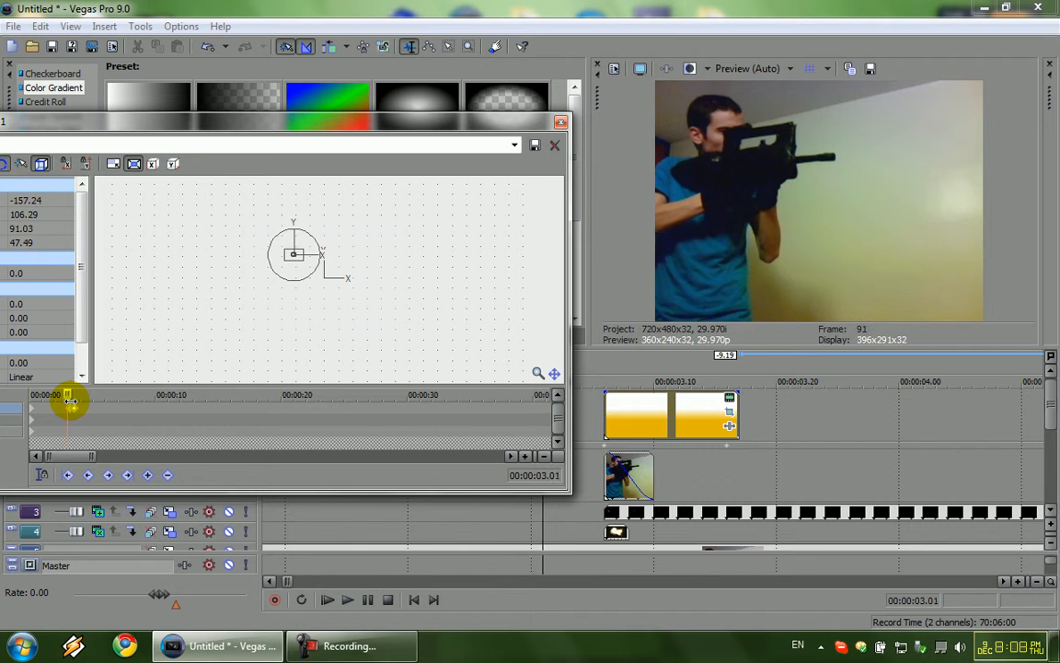
{"action": "key", "text": "Right"}
{"action": "key", "text": "Right"}
{"action": "key", "text": "Right"}
{"action": "key", "text": "Right"}
{"action": "key", "text": "Right"}
{"action": "key", "text": "Right"}
{"action": "key", "text": "Right"}
{"action": "key", "text": "Right"}
{"action": "key", "text": "Right"}
{"action": "key", "text": "Right"}
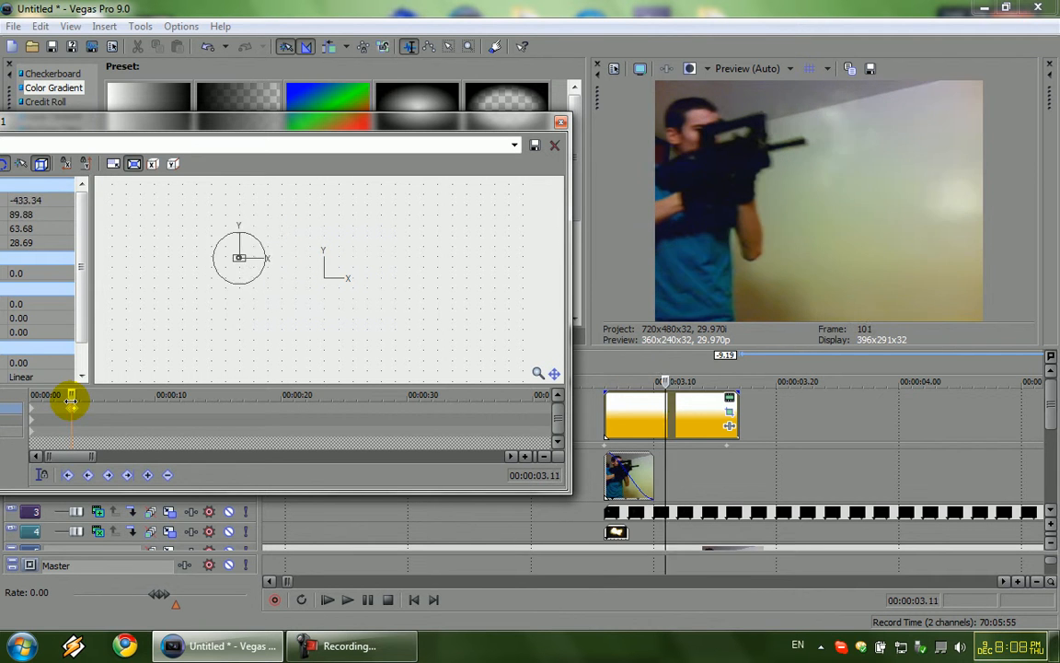
{"action": "key", "text": "Left"}
{"action": "key", "text": "Left"}
{"action": "key", "text": "Left"}
{"action": "key", "text": "Left"}
{"action": "key", "text": "Left"}
{"action": "key", "text": "Left"}
{"action": "key", "text": "Left"}
{"action": "key", "text": "Left"}
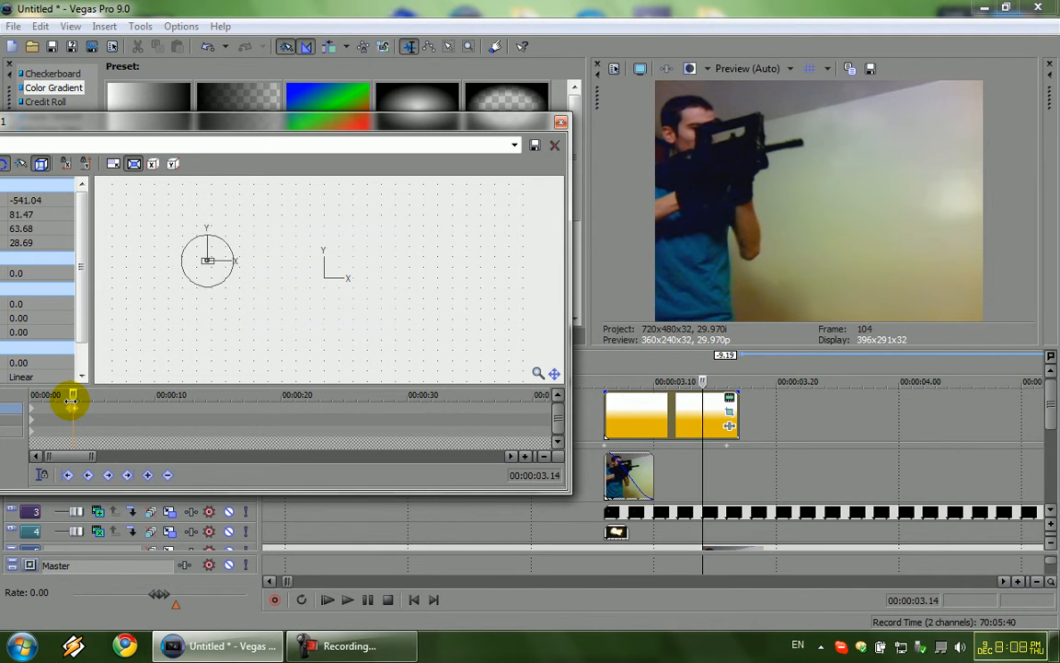
{"action": "key", "text": "Left"}
{"action": "key", "text": "Left"}
{"action": "key", "text": "Left"}
{"action": "key", "text": "Right"}
{"action": "key", "text": "Right"}
{"action": "key", "text": "Right"}
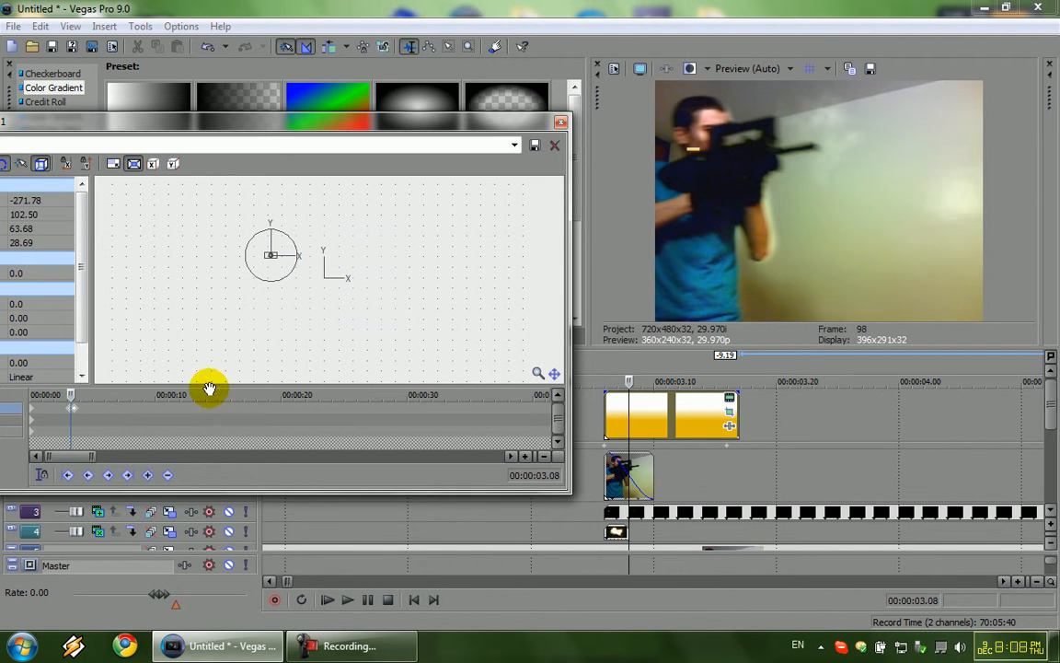
Rotate the casing to about -52.4 degrees in track 1's motion at 00:00:03.08.
{"action": "left_click", "coordinate": [290, 269]}
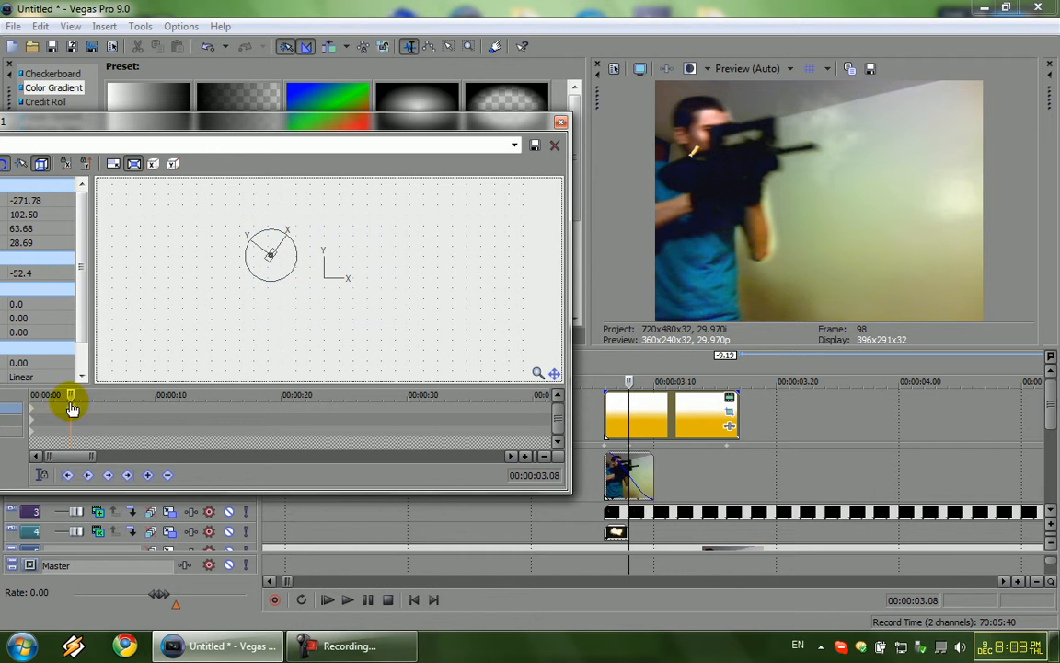
Step frame by frame between 00:00:03.05 and 00:00:03.13 to examine the casing's rotation in flight, and close the track motion window.
{"action": "left_click", "coordinate": [12, 406]}
{"action": "key", "text": "Left"}
{"action": "key", "text": "Left"}
{"action": "key", "text": "Left"}
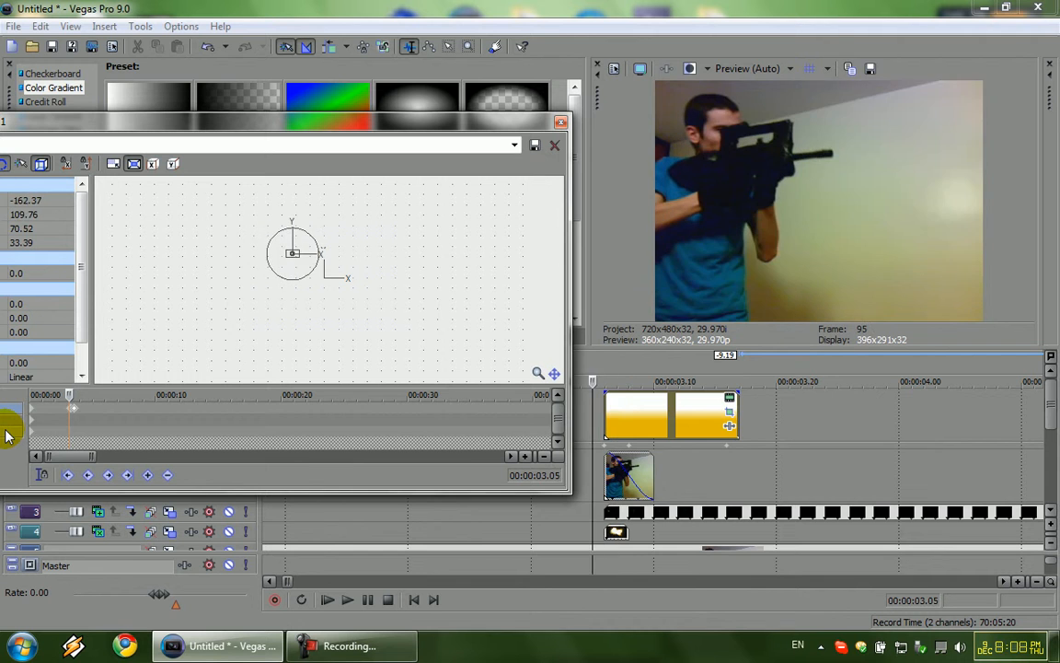
{"action": "key", "text": "Right"}
{"action": "key", "text": "Right"}
{"action": "key", "text": "Right"}
{"action": "key", "text": "Right"}
{"action": "key", "text": "Right"}
{"action": "key", "text": "Right"}
{"action": "key", "text": "Right"}
{"action": "key", "text": "Right"}
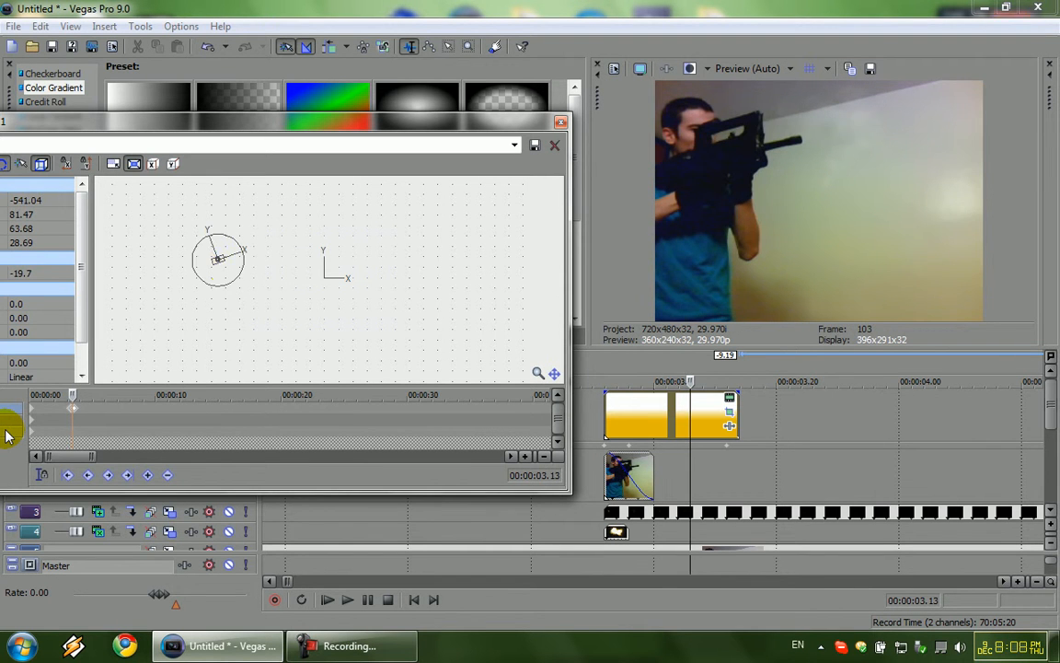
{"action": "left_click", "coordinate": [201, 272]}
{"action": "left_click", "coordinate": [560, 122]}
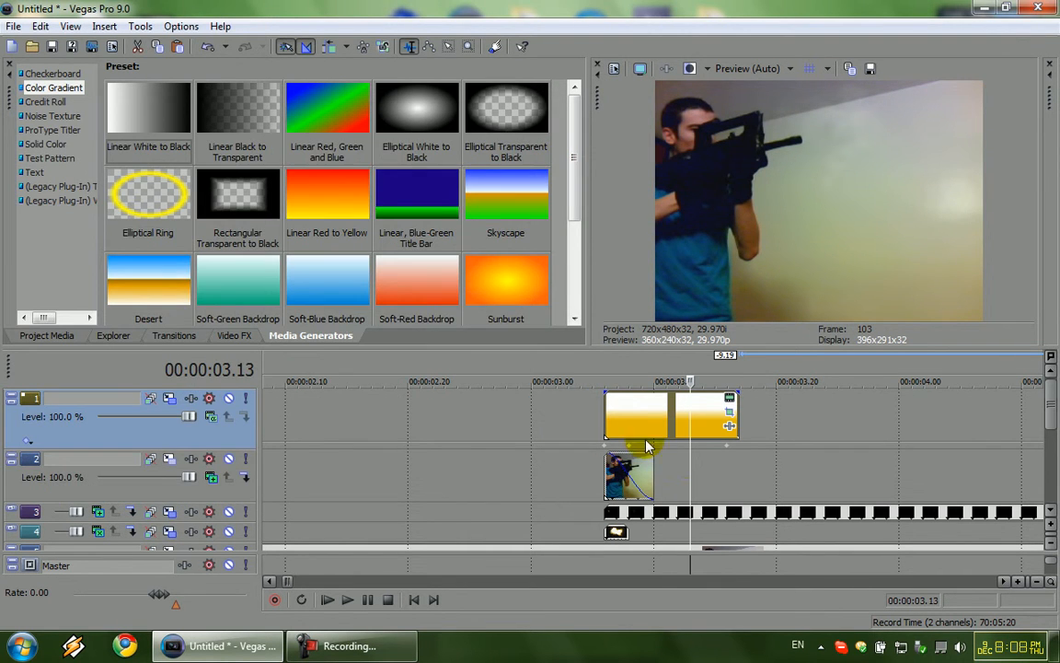
Apply Linear Blur to the casing's gradient clip on track 1, with an angle of about 63.4 and an amount of about 0.267.
{"action": "left_click_drag", "start_coordinate": [690, 458], "coordinate": [633, 460]}
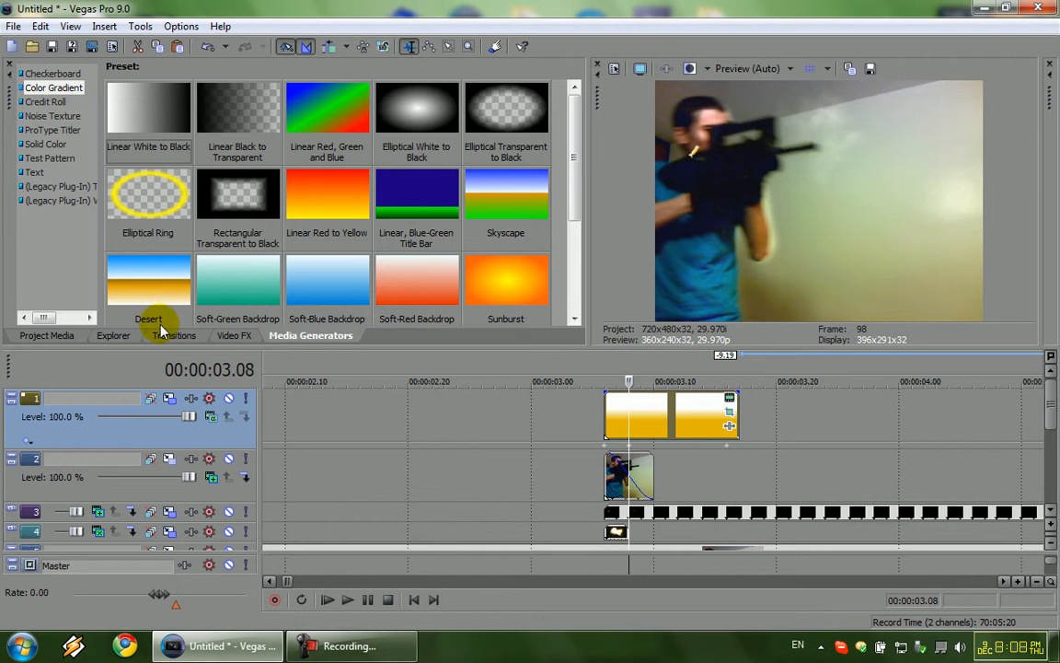
{"action": "left_click", "coordinate": [221, 337]}
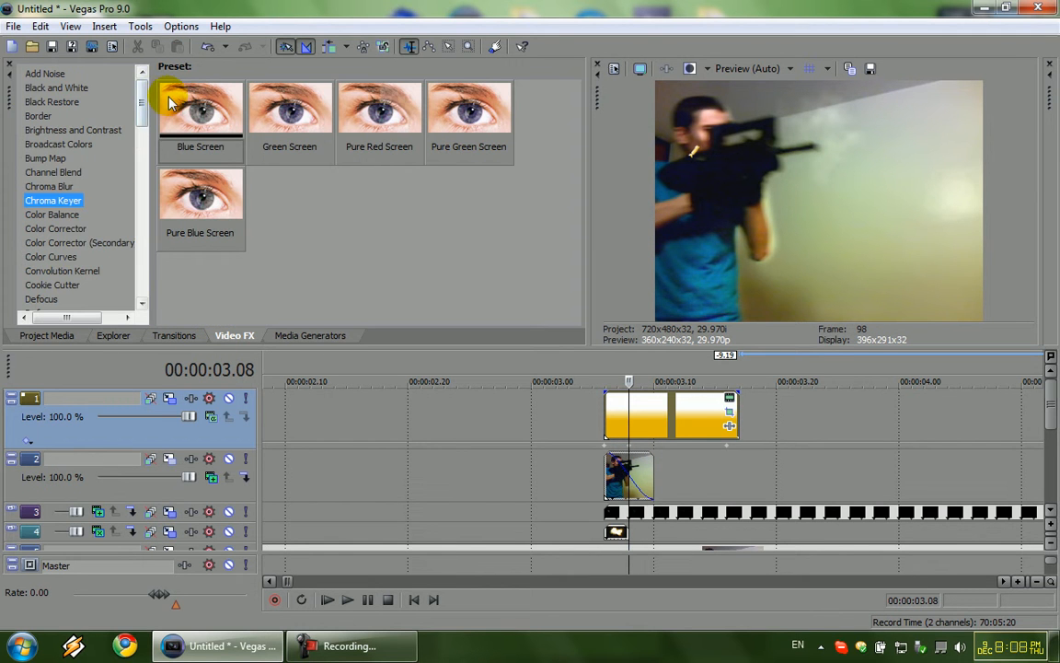
{"action": "scroll", "coordinate": [138, 129], "scroll_direction": "down", "scroll_amount": 5}
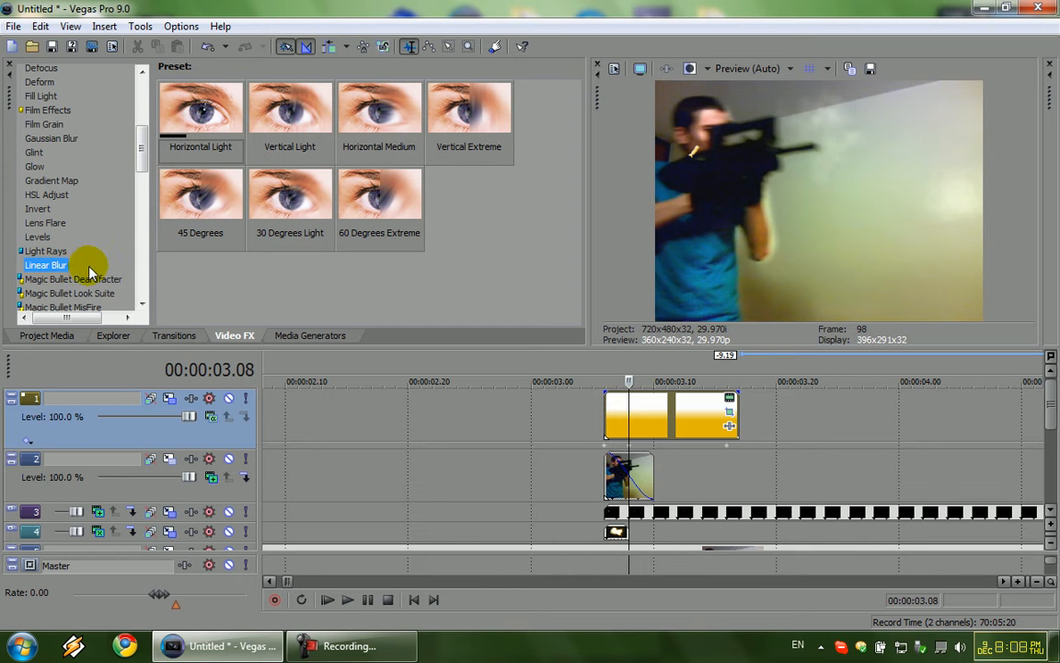
{"action": "left_click_drag", "start_coordinate": [63, 263], "coordinate": [651, 425]}
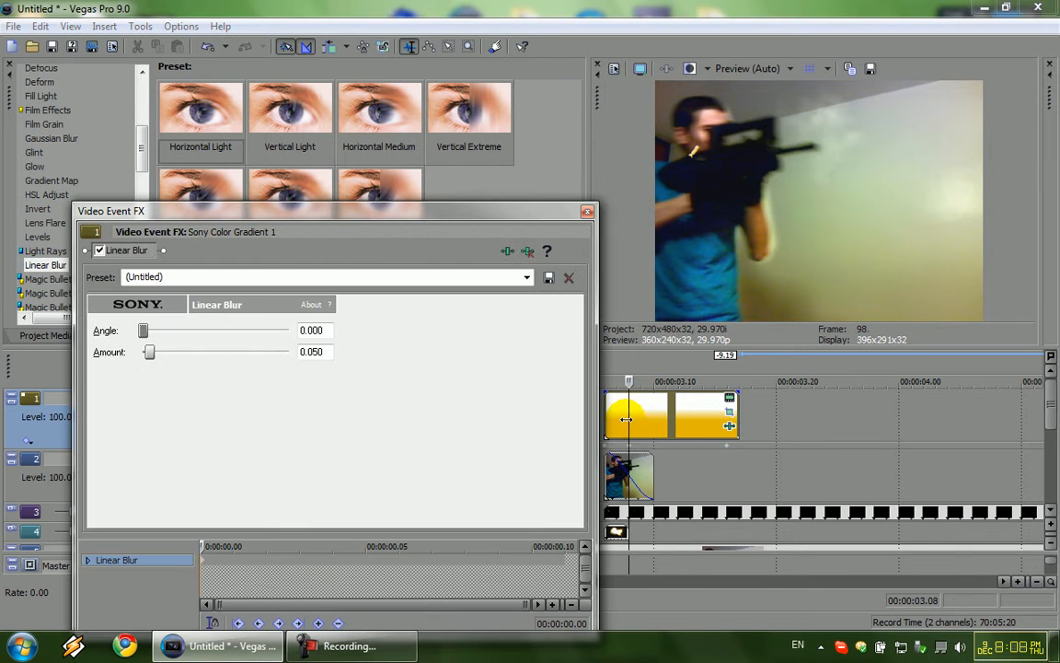
{"action": "left_click_drag", "start_coordinate": [152, 353], "coordinate": [170, 339]}
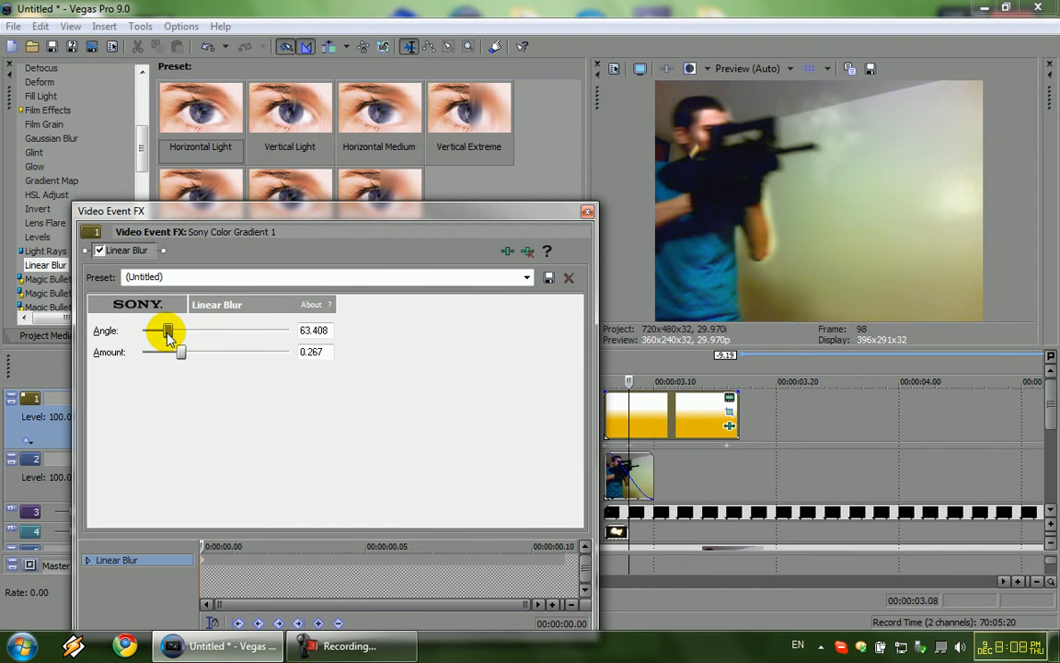
{"action": "left_click", "coordinate": [587, 213]}
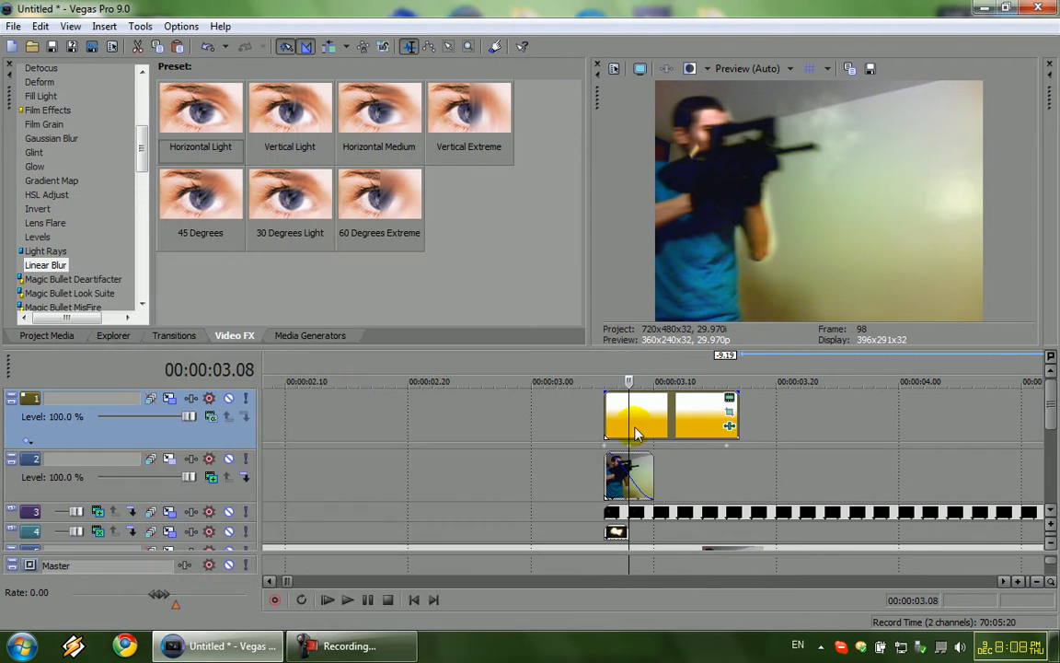
Play the shot from 00:00:03.01 to check the speed and look of the blurred casing.
{"action": "left_click", "coordinate": [539, 381]}
{"action": "key", "text": "space"}
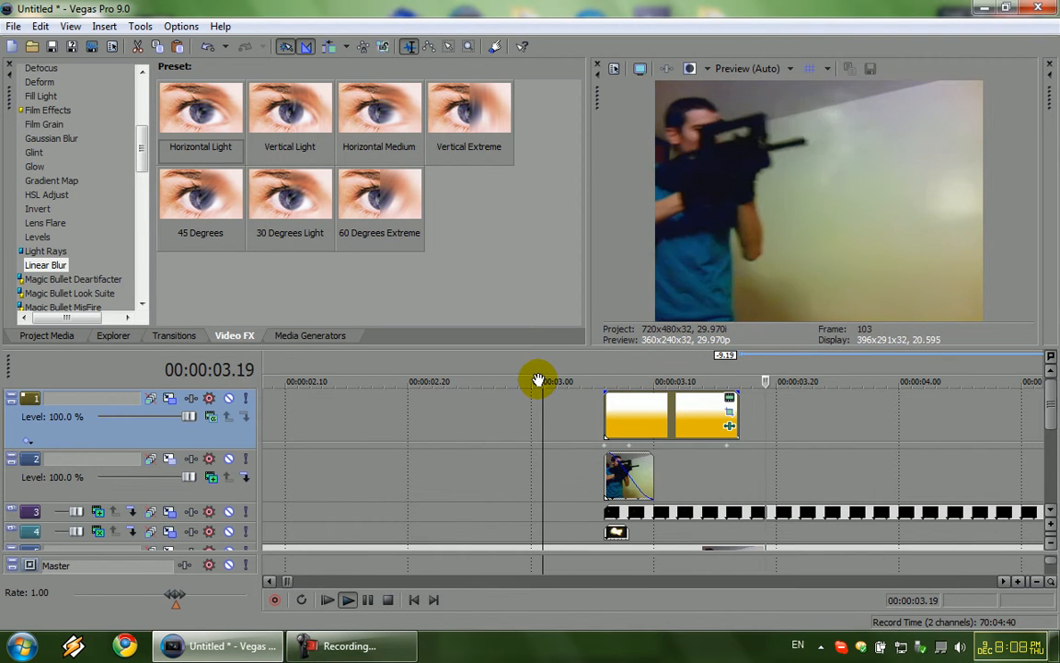
{"action": "key", "text": "space"}
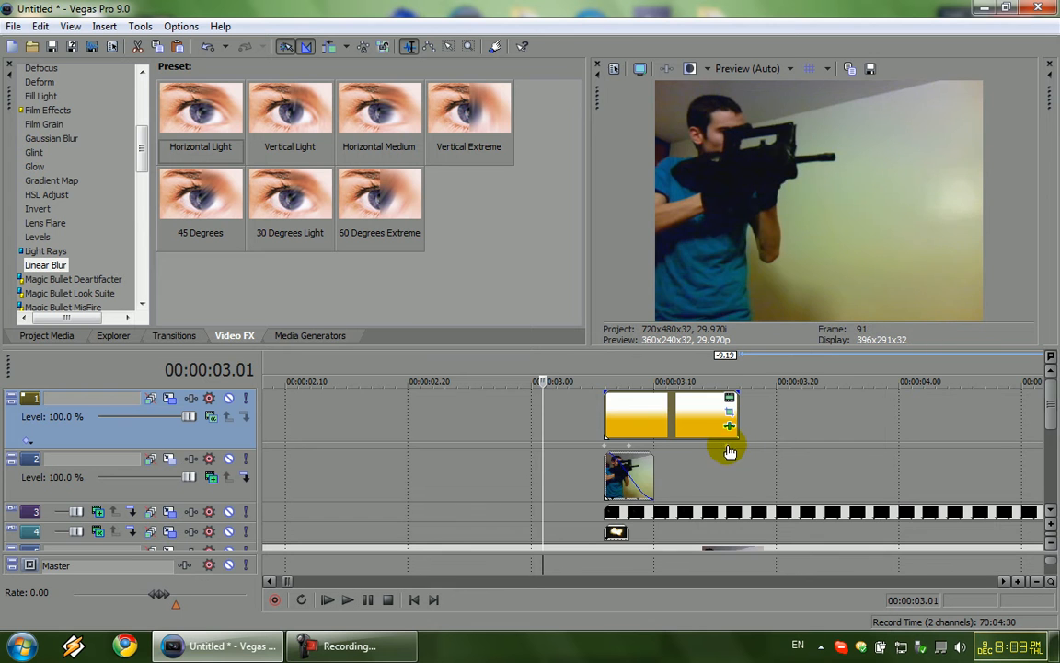
Move the casing's last motion keyframe on track 1 to about 00:00:03.11 and replay the shot from 00:00:03.01.
{"action": "key", "text": "space"}
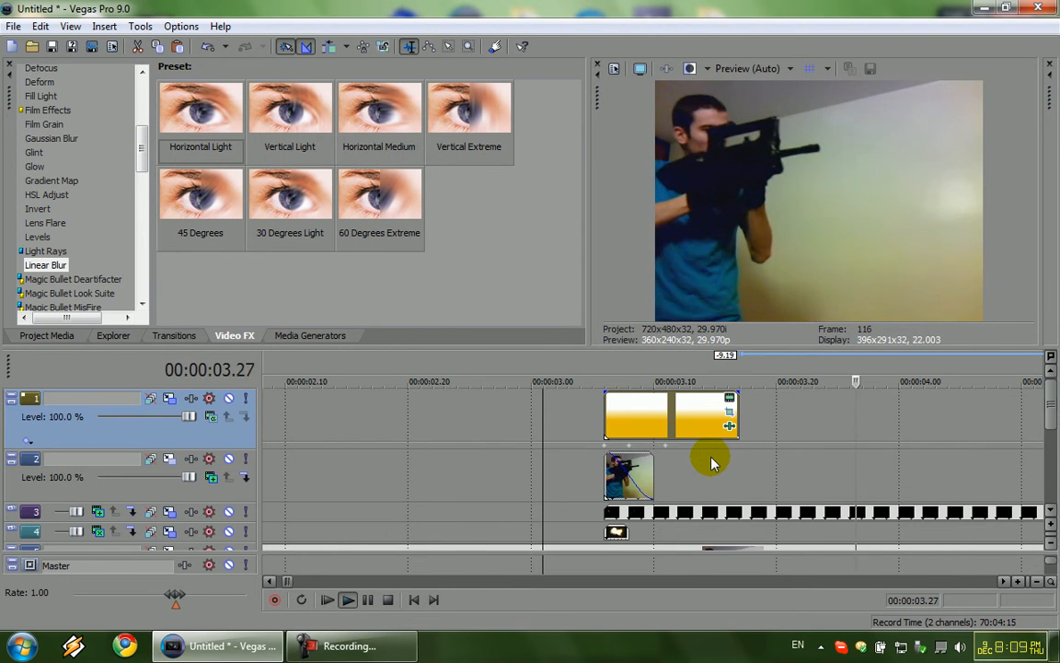
{"action": "key", "text": "space"}
{"action": "key", "text": "space"}
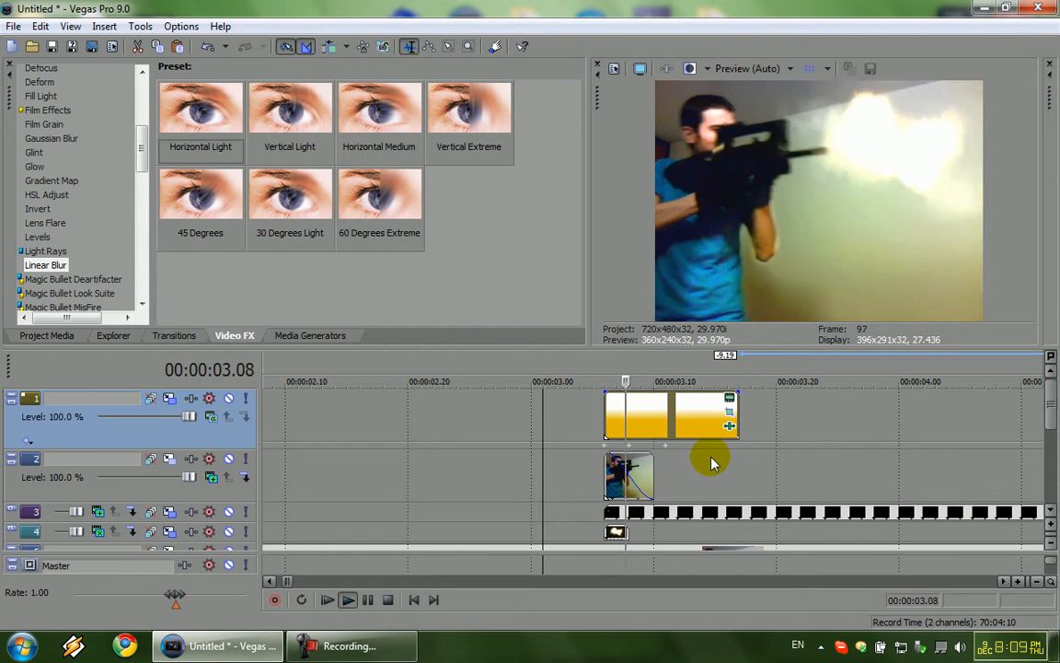
{"action": "key", "text": "space"}
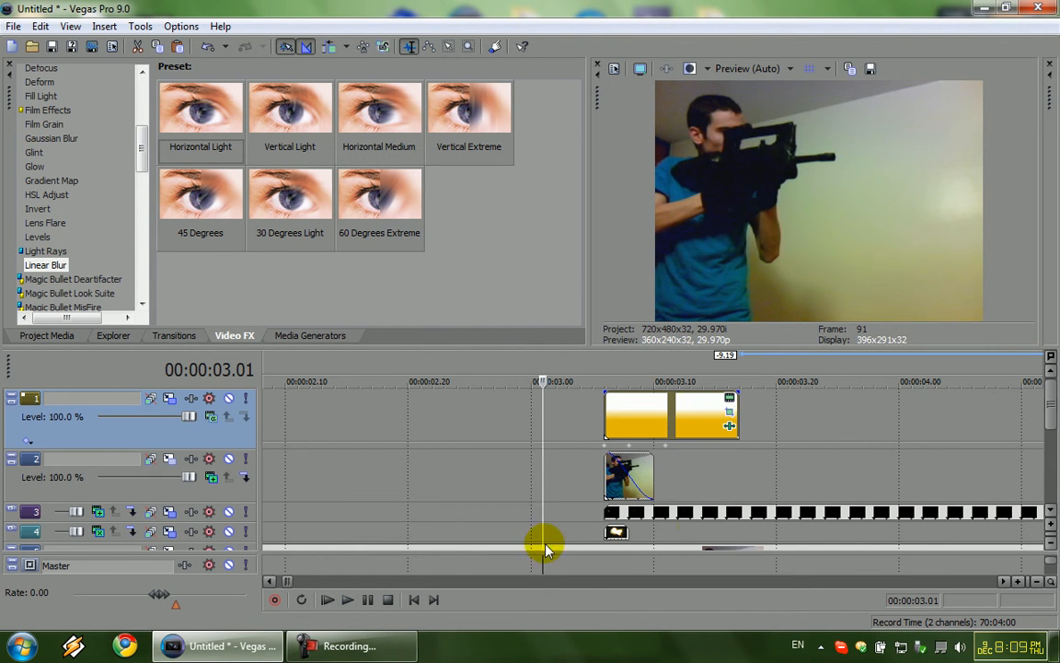
{"action": "left_click", "coordinate": [384, 649]}
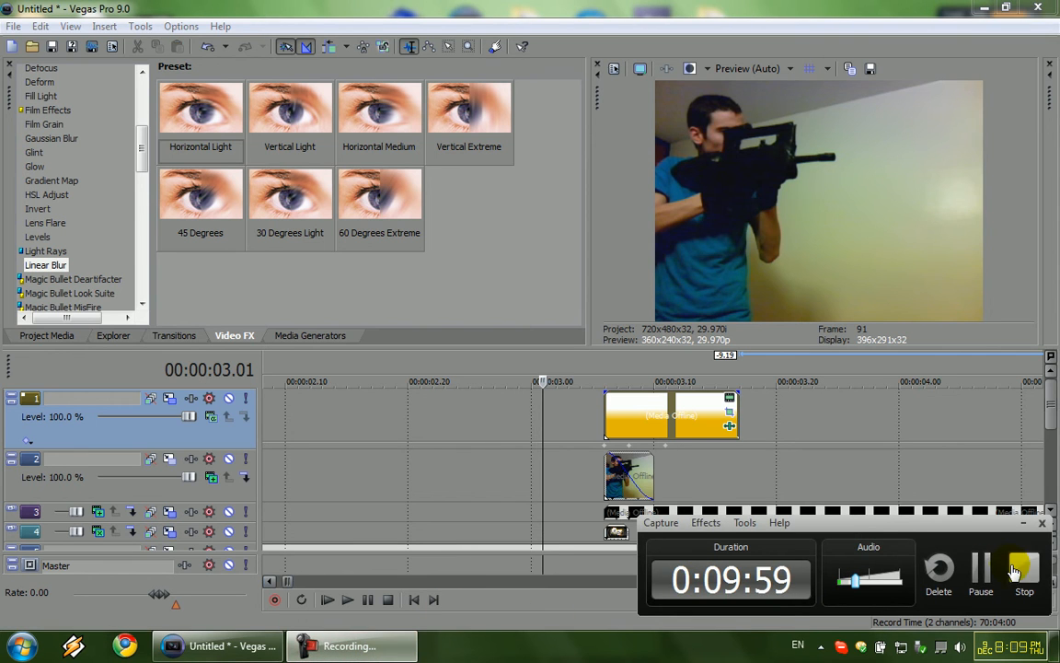